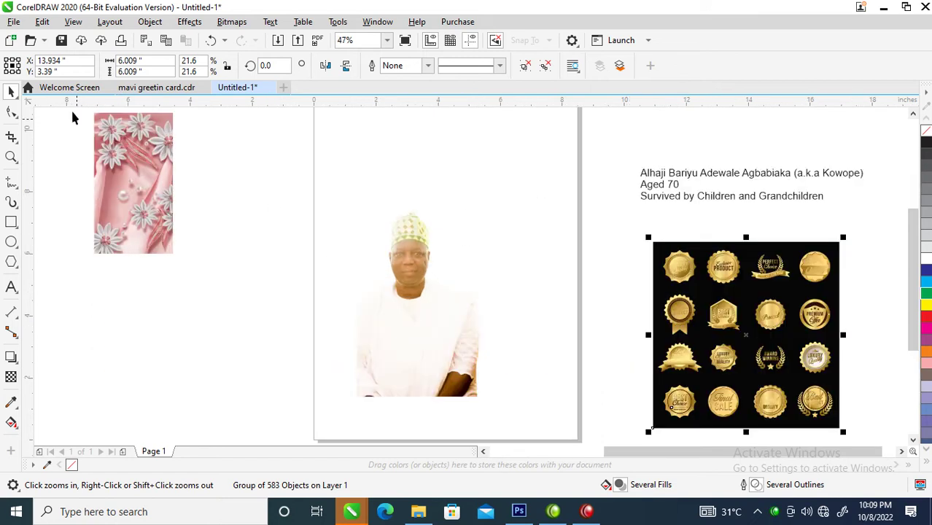
Set the page size to A5 and create a rectangle matching the page frame
left_click(67, 164)
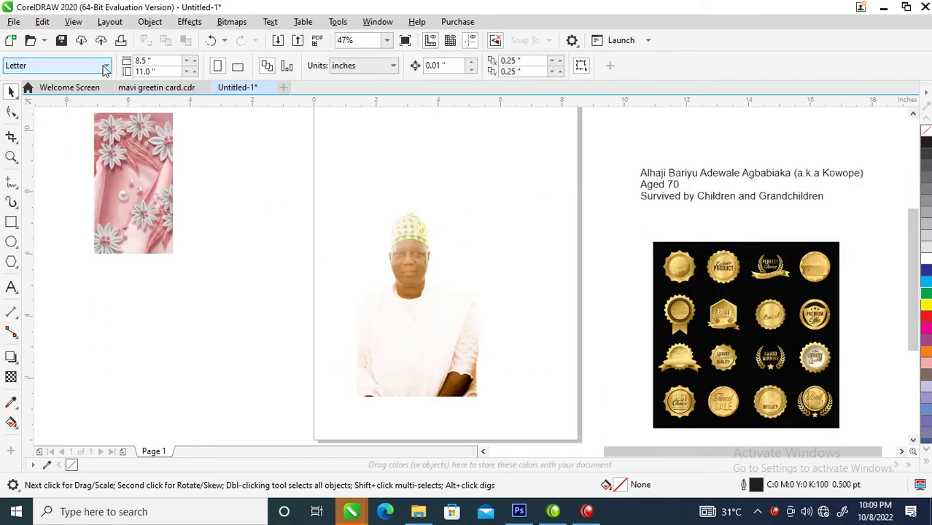
left_click(105, 66)
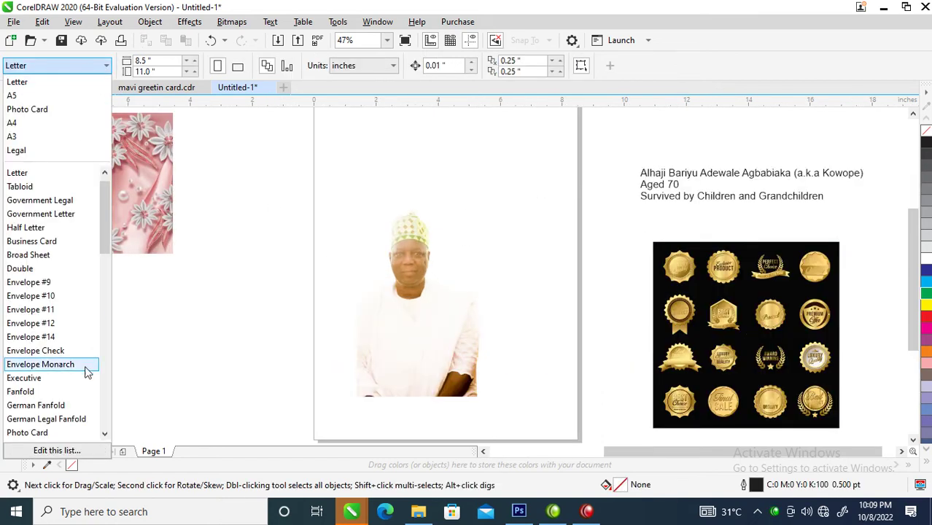
left_click(14, 97)
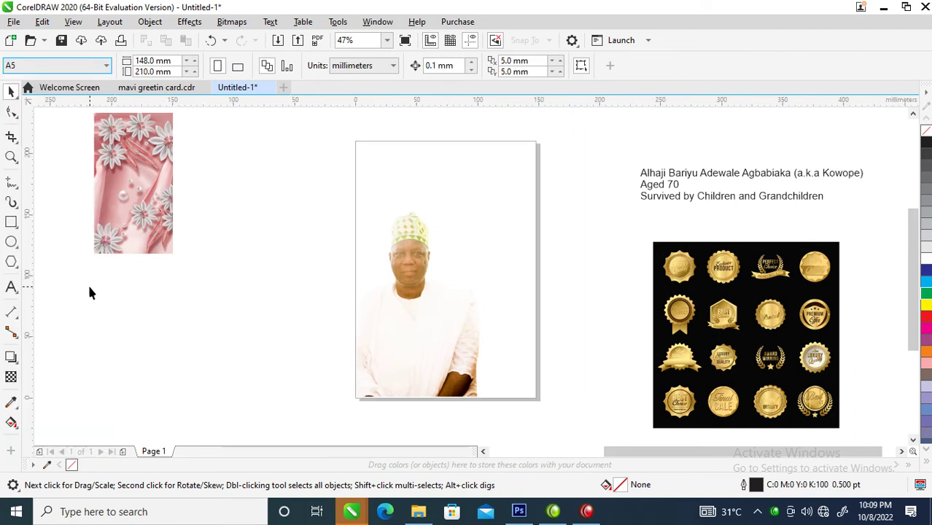
left_click(11, 222)
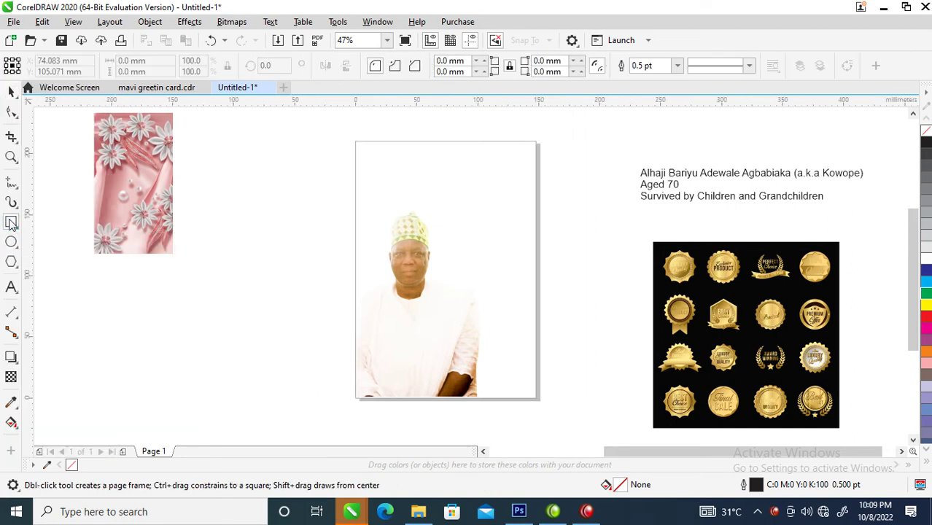
double_click(11, 222)
key("space")
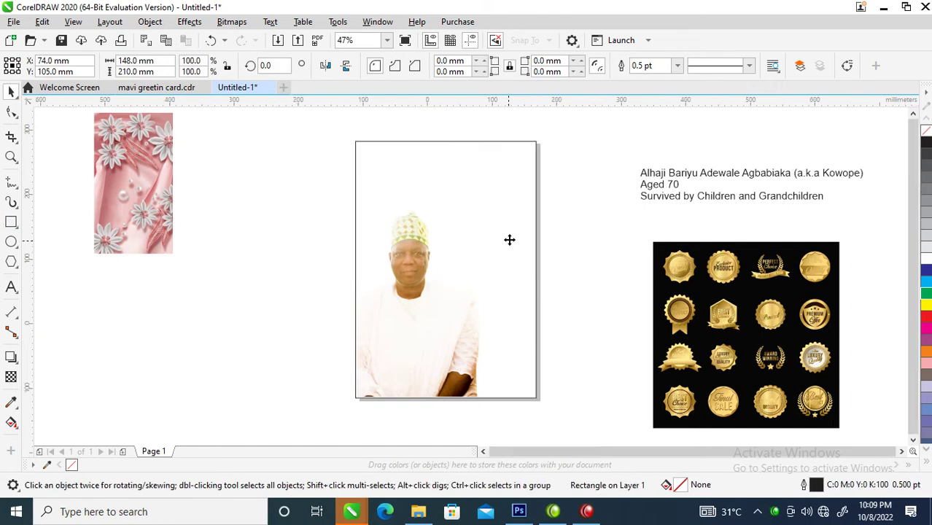
Move the man's portrait off the page to the empty area at its lower left
scroll(508, 240, "down", 2)
key("z")
left_click_drag(377, 159, 714, 374)
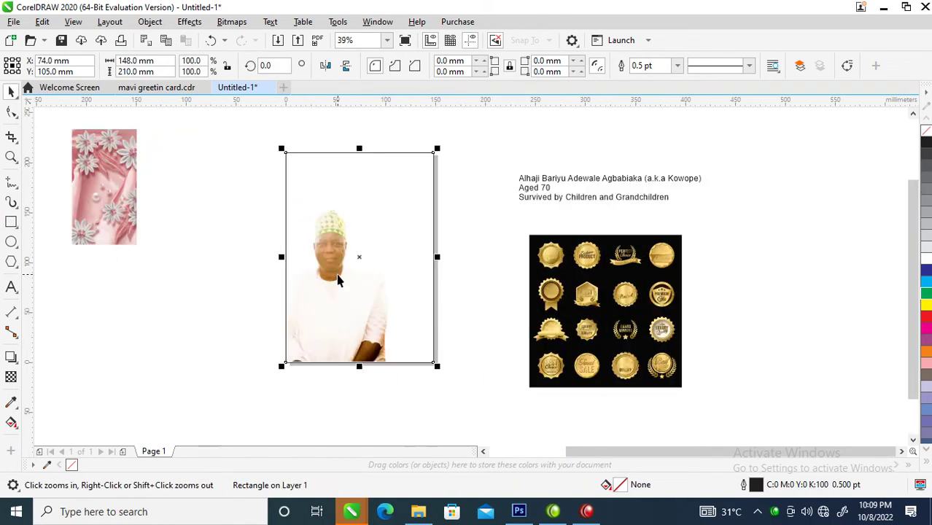
left_click(338, 274)
left_click_drag(346, 294, 244, 362)
Sample the yellow-green from the man's cap and fill the page-sized rectangle with it
left_click(415, 223)
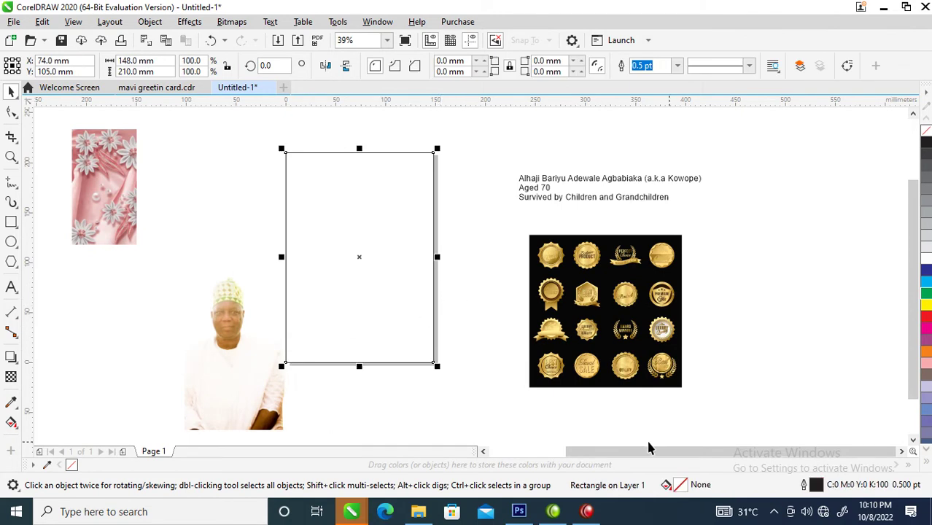
left_click(11, 402)
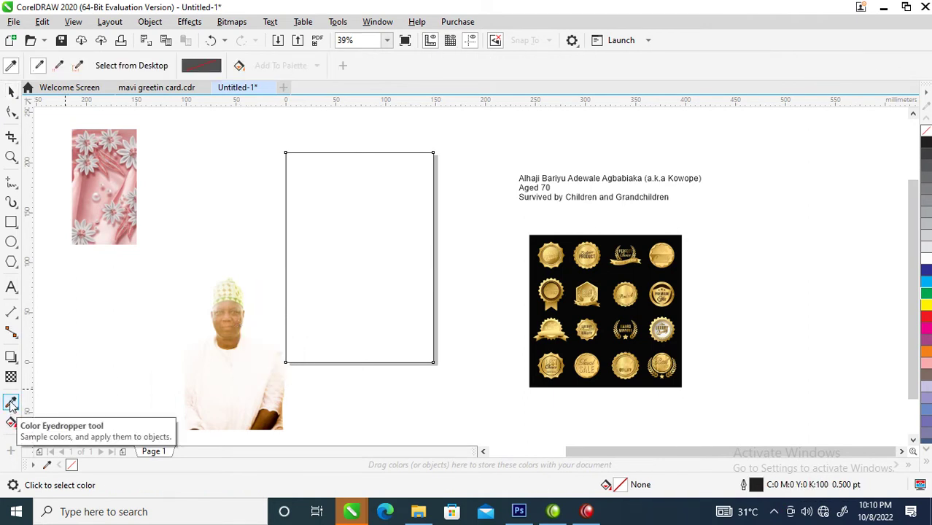
left_click(234, 292)
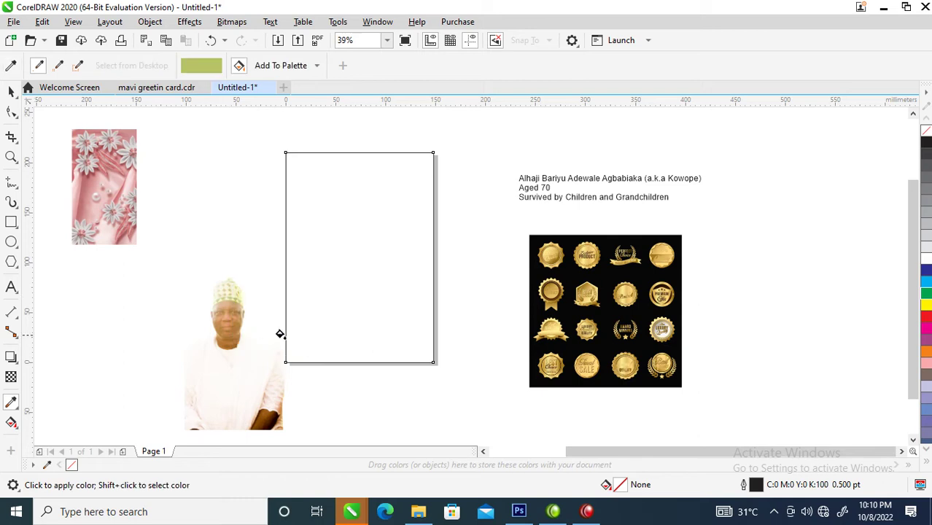
left_click(330, 244)
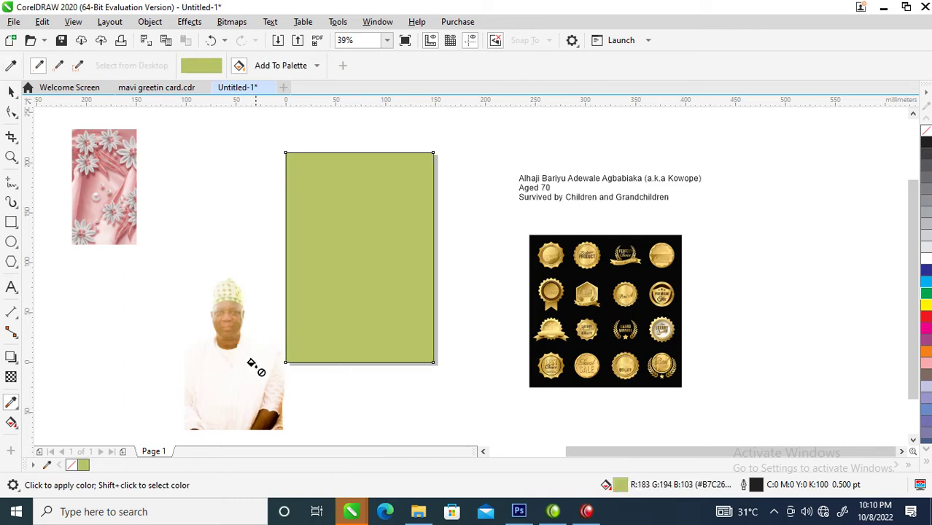
Place the man's portrait back over the lower left part of the green page background
key("space")
left_click_drag(233, 355, 357, 318)
key("z")
left_click_drag(286, 142, 782, 364)
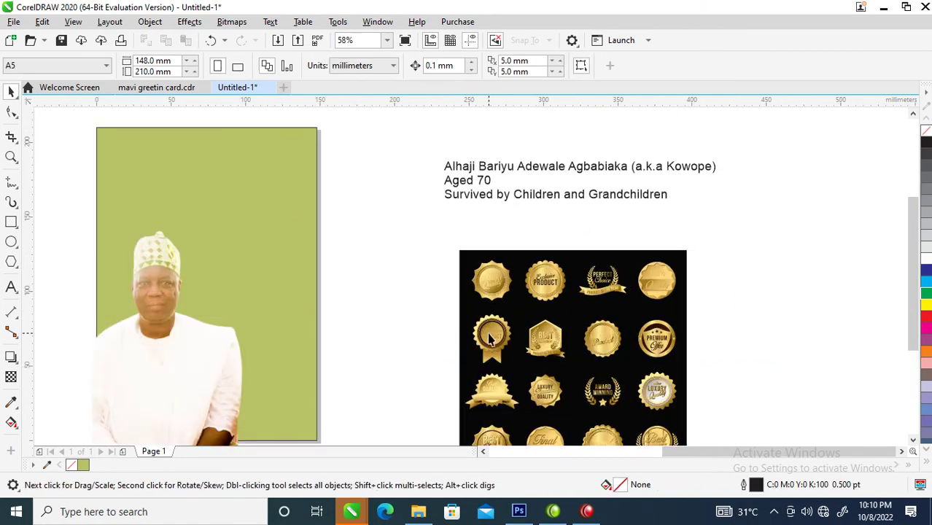
Draw an unfilled rectangle about 179 by 95 mm across the page's right edge, above the portrait's shoulders
left_click(12, 221)
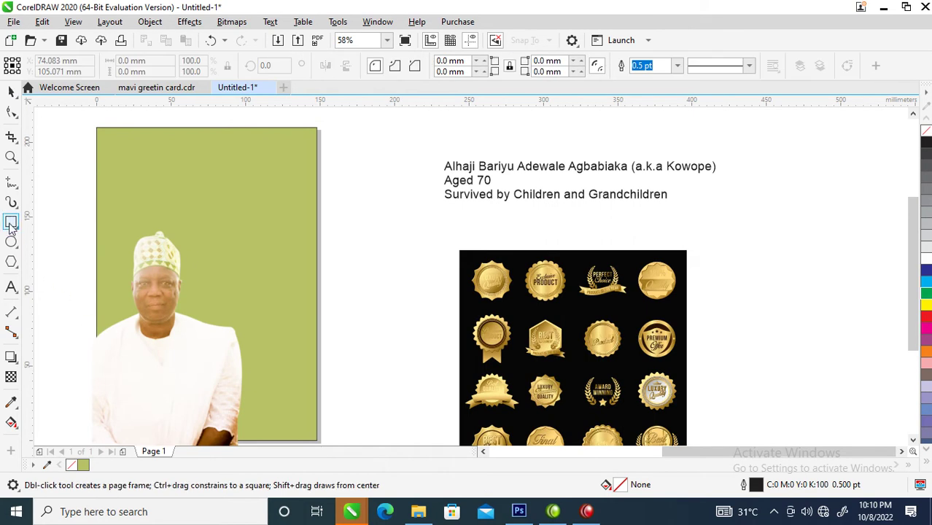
left_click_drag(176, 152, 443, 295)
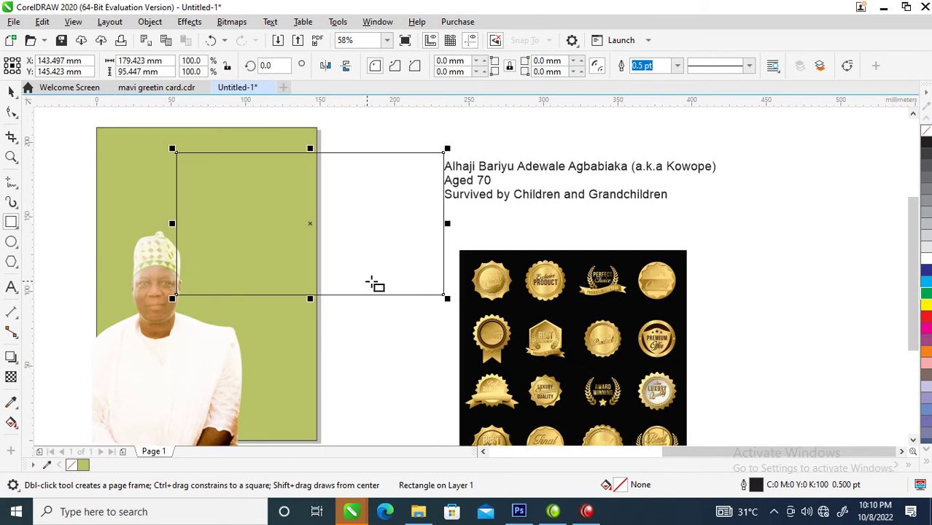
key("space")
Move the pink floral image beside the page so it straddles the green background's upper right corner
scroll(299, 287, "down", 4)
key("z")
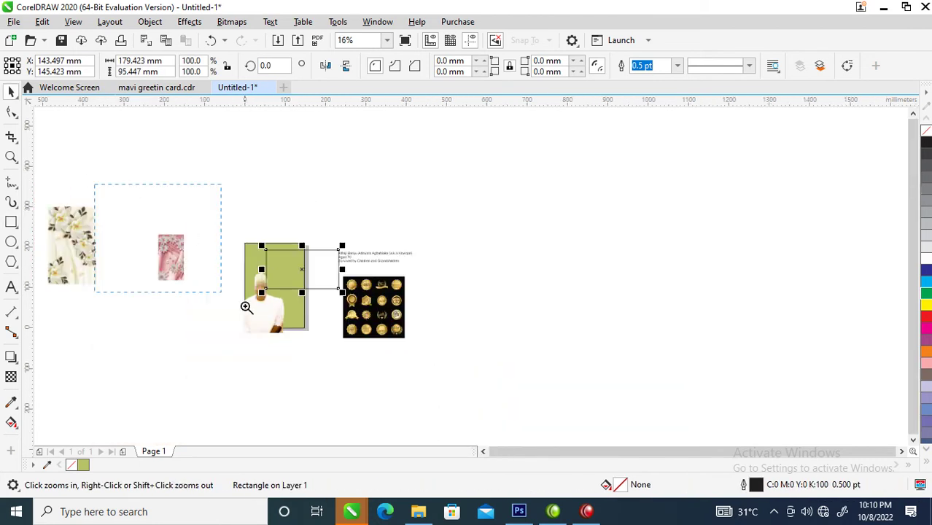
scroll(120, 266, "up", 2)
key("space")
left_click_drag(205, 222, 372, 236)
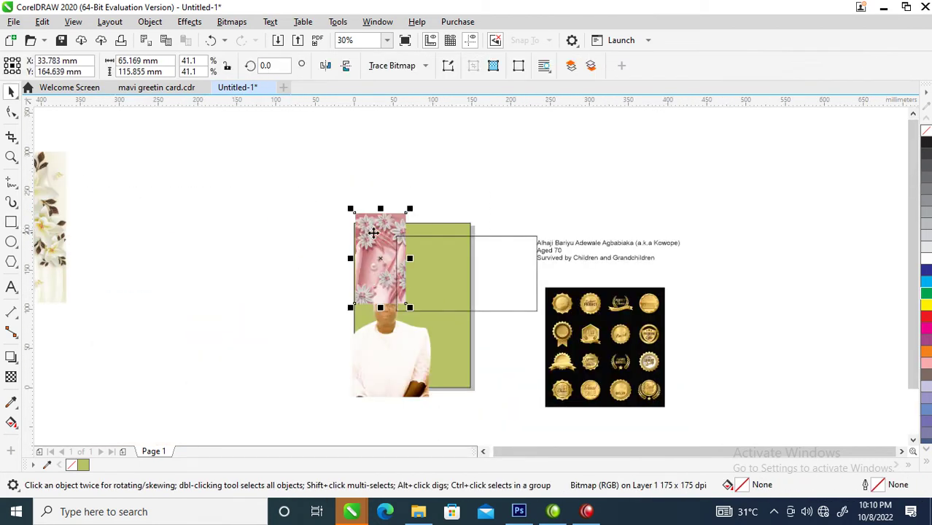
key("z")
left_click_drag(296, 177, 686, 304)
left_click_drag(225, 200, 556, 134)
left_click_drag(576, 175, 479, 165)
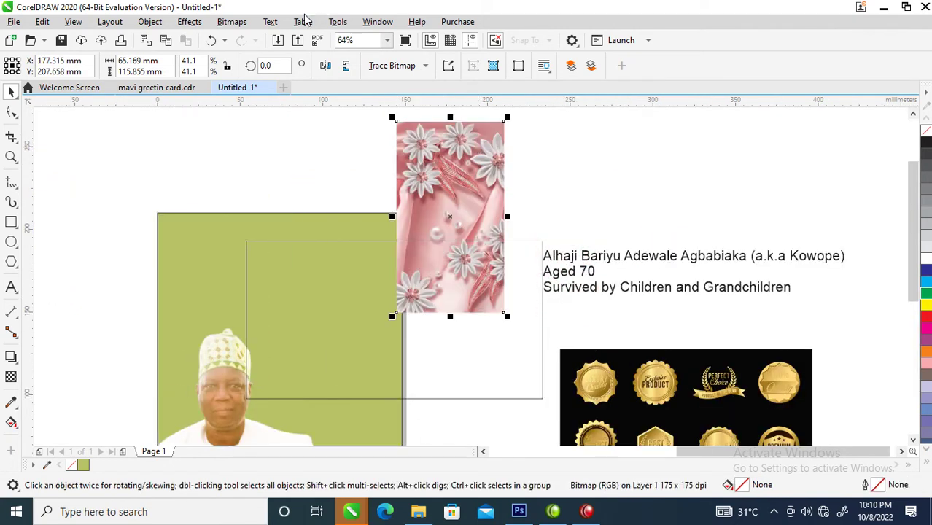
Convert the pink floral image to an 8-bit grayscale bitmap at 200 dpi
left_click(232, 22)
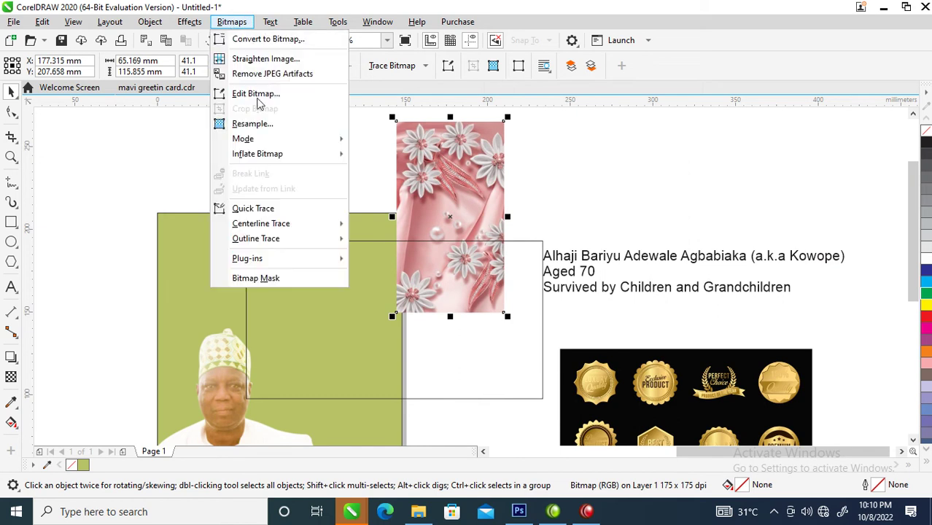
left_click(266, 40)
left_click(554, 221)
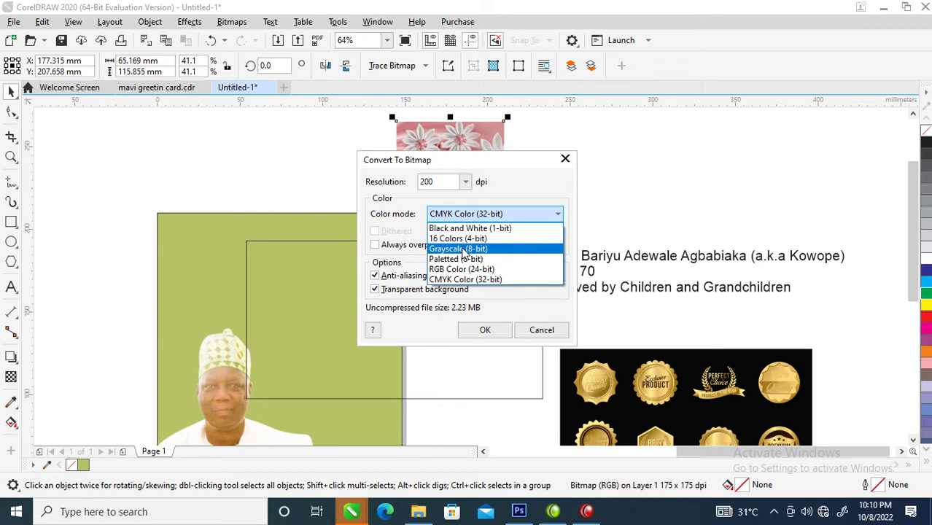
left_click(463, 250)
left_click(485, 329)
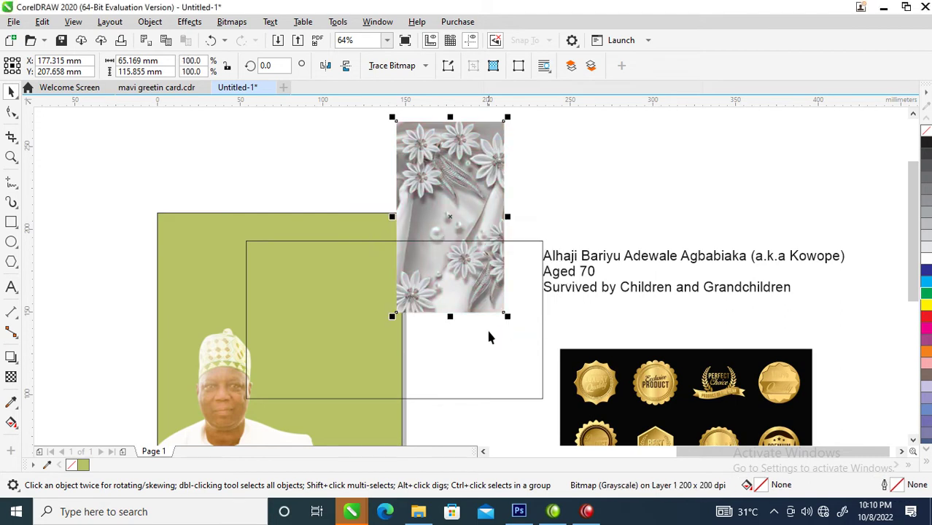
Move the unfilled rectangle onto the floral image and resize it to about 65.8 by 116.6 mm to cover it
left_click(542, 262)
left_click_drag(545, 319, 514, 256)
left_click(491, 339)
left_click(497, 334)
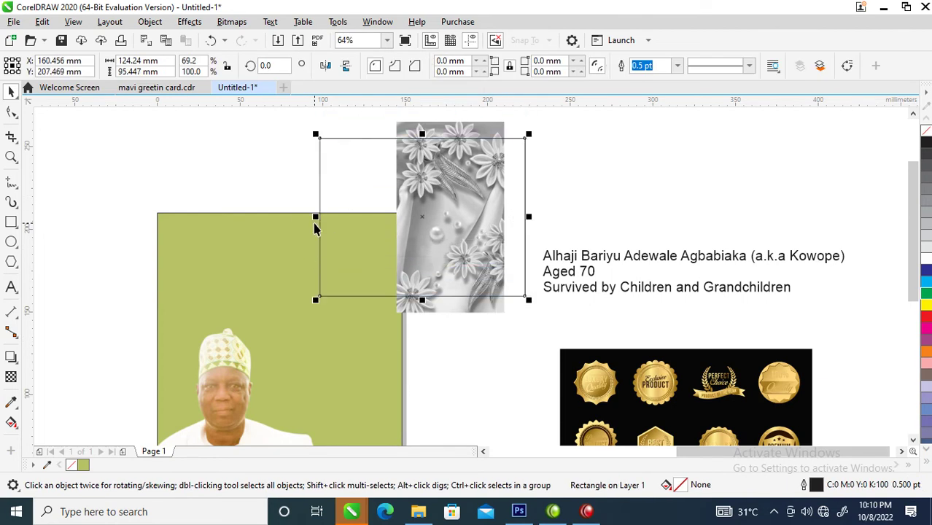
left_click_drag(312, 216, 403, 215)
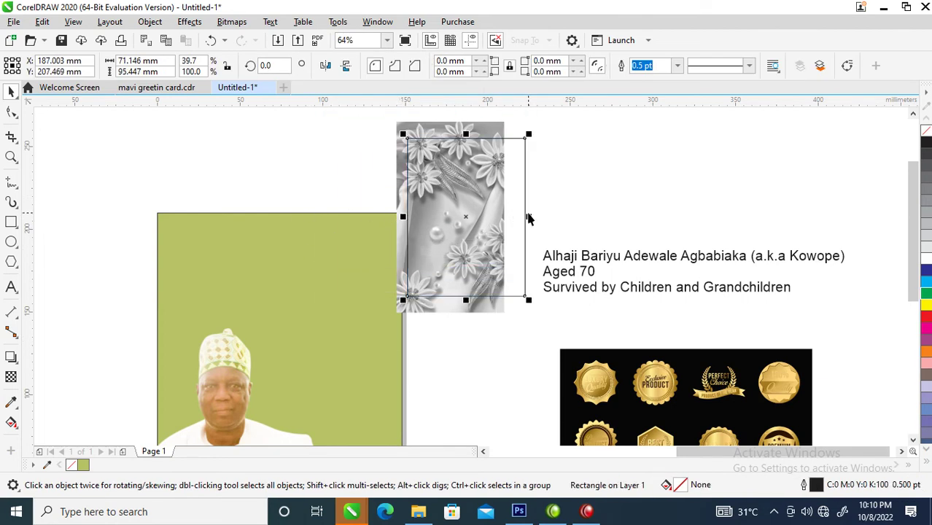
left_click_drag(529, 217, 509, 216)
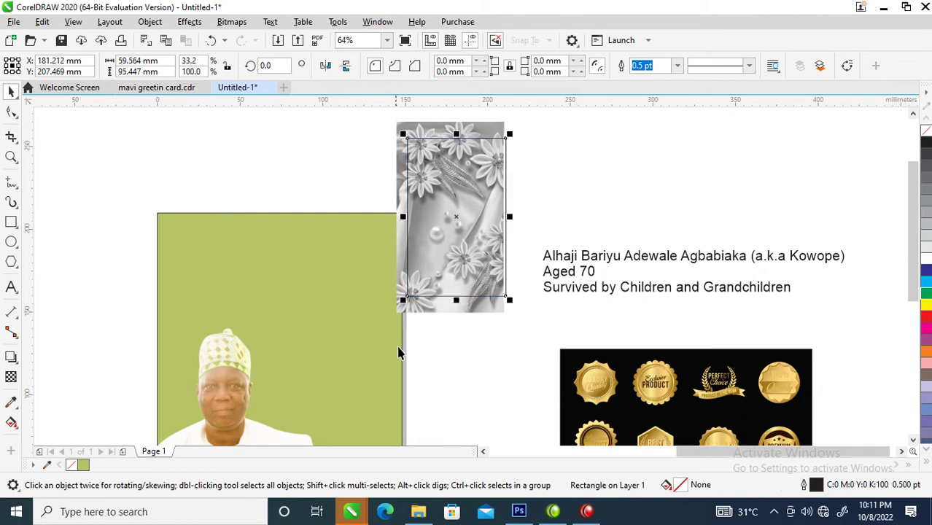
left_click_drag(402, 301, 393, 316)
left_click_drag(453, 135, 451, 116)
Fill the rectangle covering the floral image with pure green, C:100 M:0 Y:100 K:0
left_click_drag(396, 270, 551, 190)
left_click(552, 249)
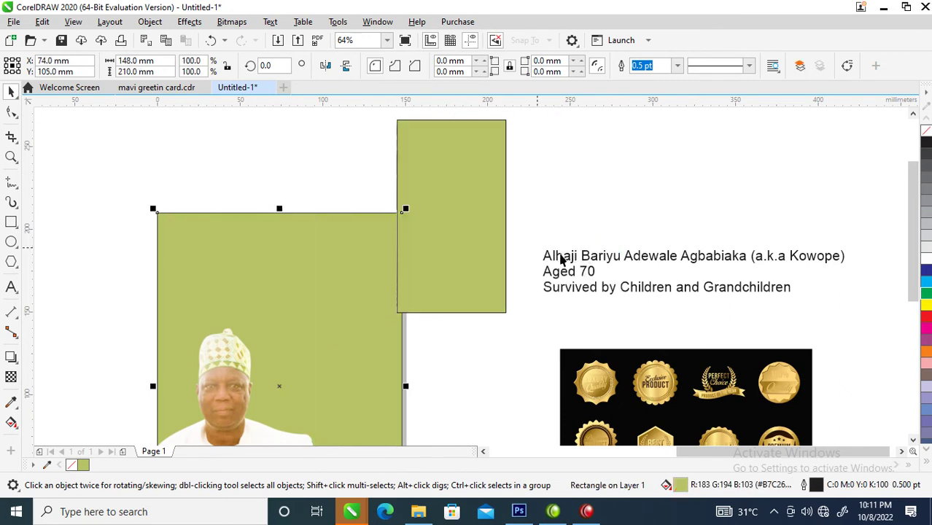
left_click(433, 186)
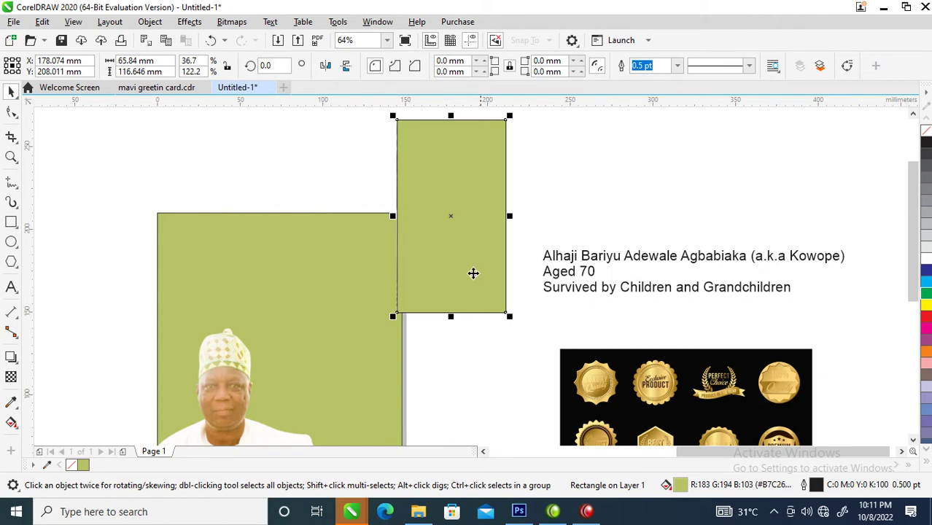
left_click(926, 294)
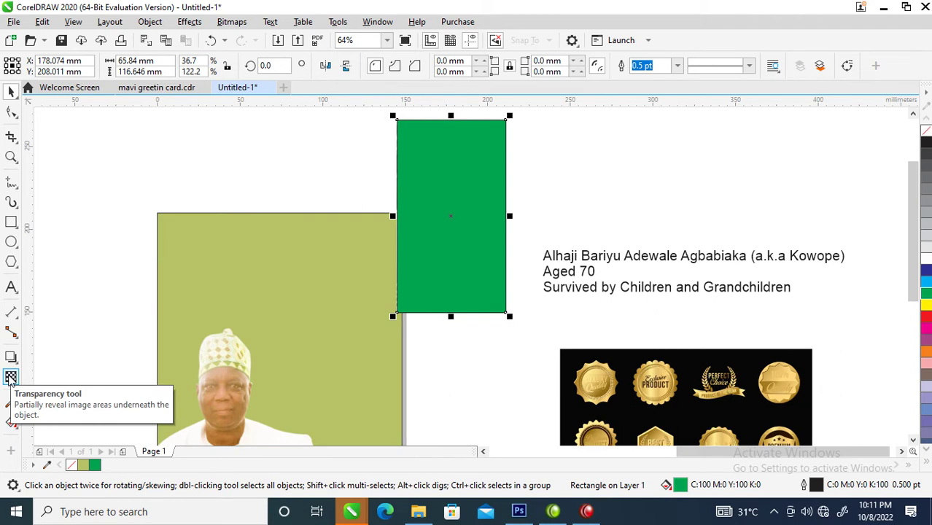
Apply a 50 percent uniform transparency to the green rectangle with the Subtract merge mode
left_click(11, 379)
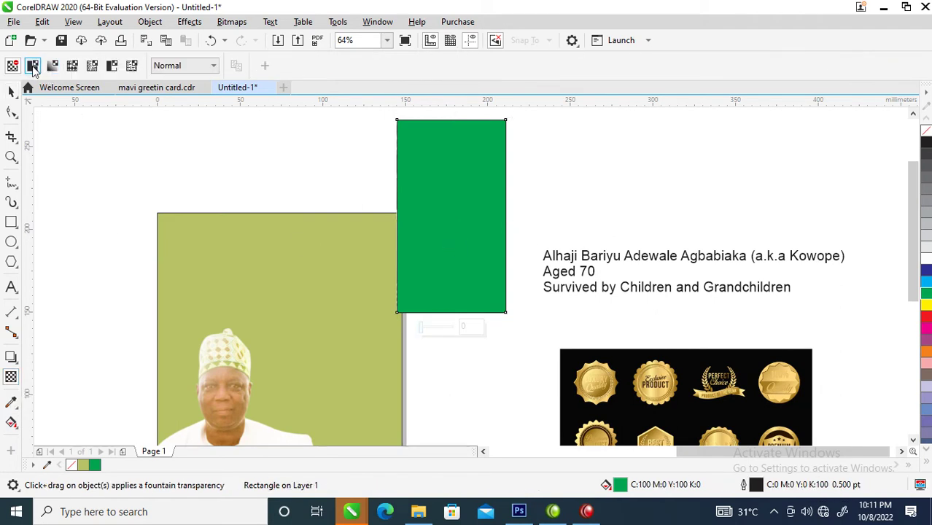
left_click(32, 67)
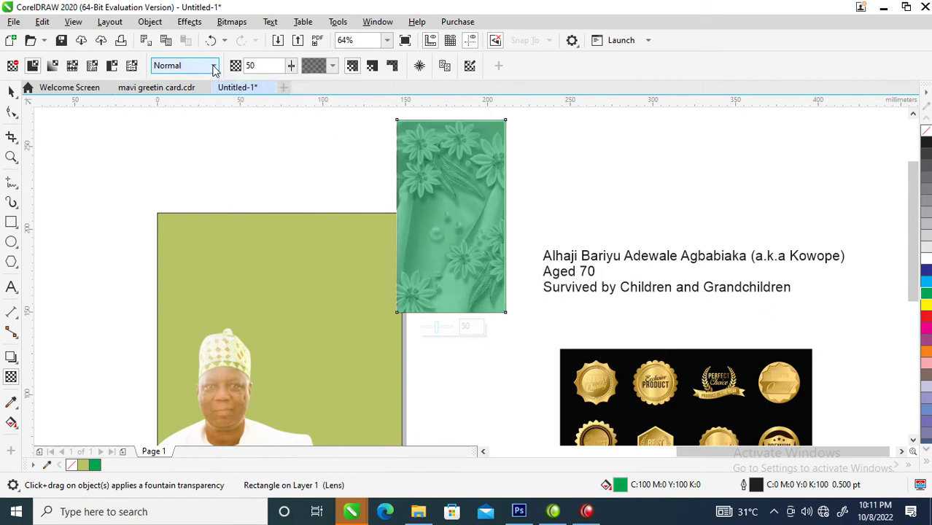
left_click(213, 66)
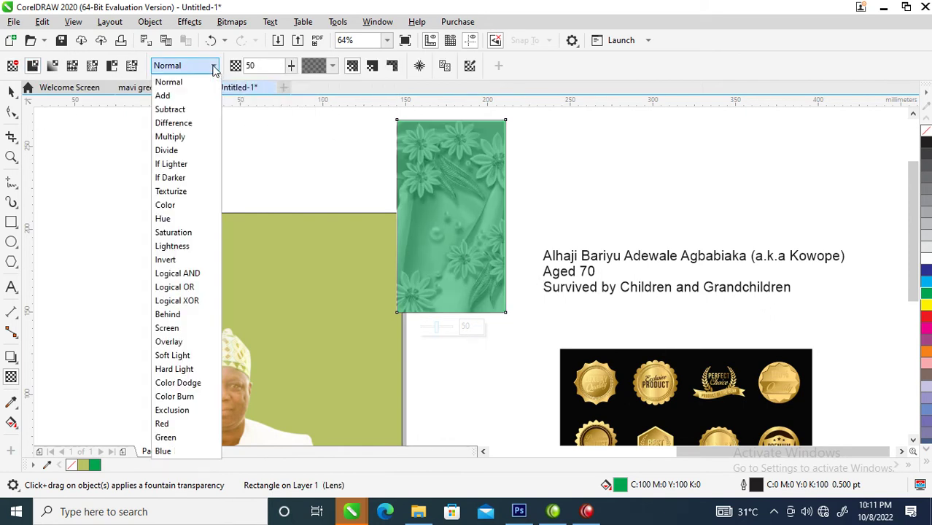
left_click(181, 111)
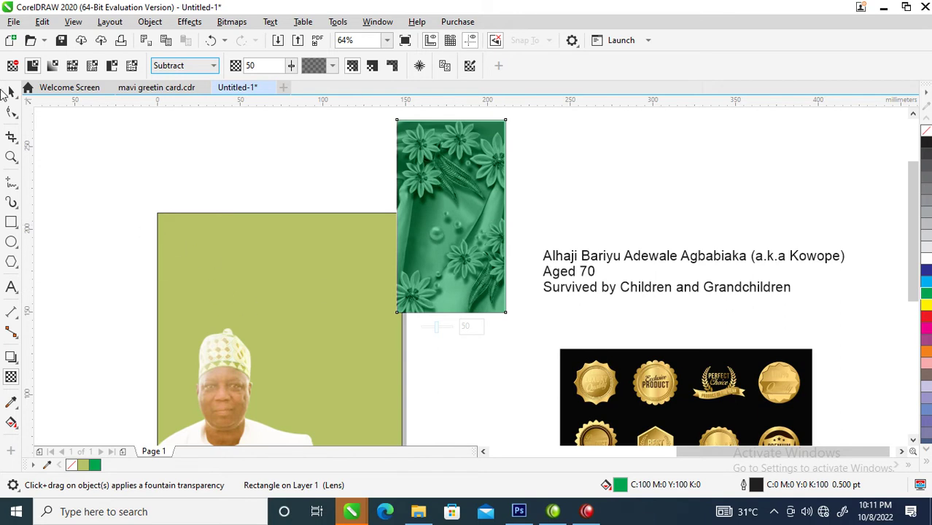
Darken the transparent rectangle's uniform fill to C:92 M:20 Y:100 K:6 (#018F50)
left_click(11, 91)
key("z")
left_click_drag(366, 123, 571, 312)
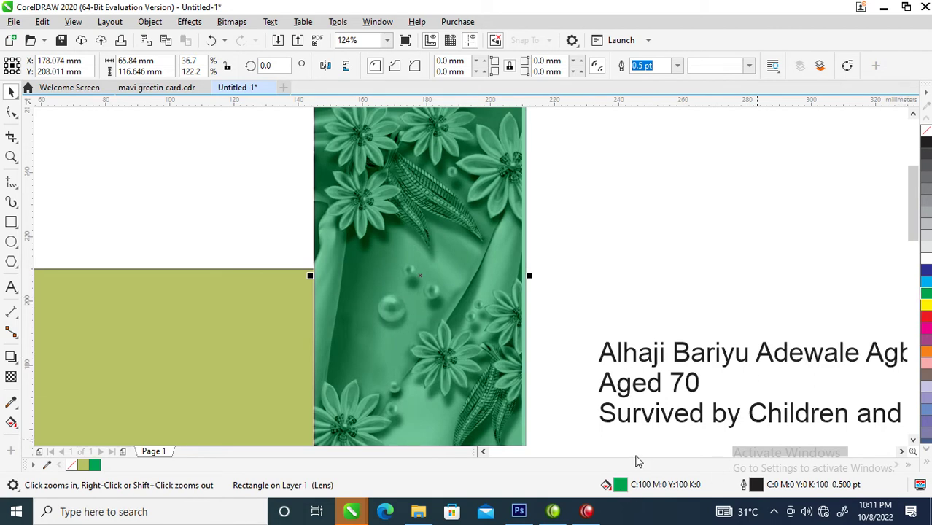
key("shift+F11")
left_click_drag(341, 68, 623, 71)
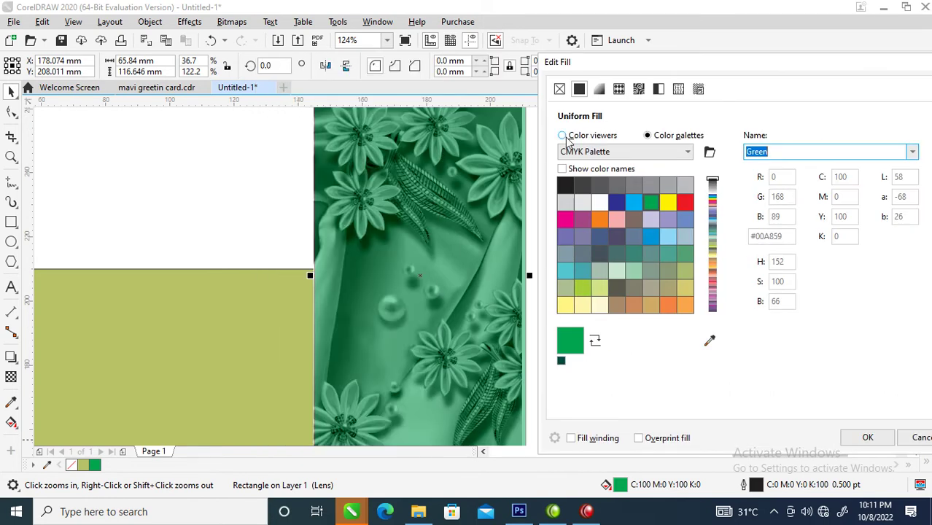
left_click(562, 135)
mouse_move(714, 220)
left_mouse_down()
mouse_move(708, 253)
mouse_move(714, 234)
left_mouse_up()
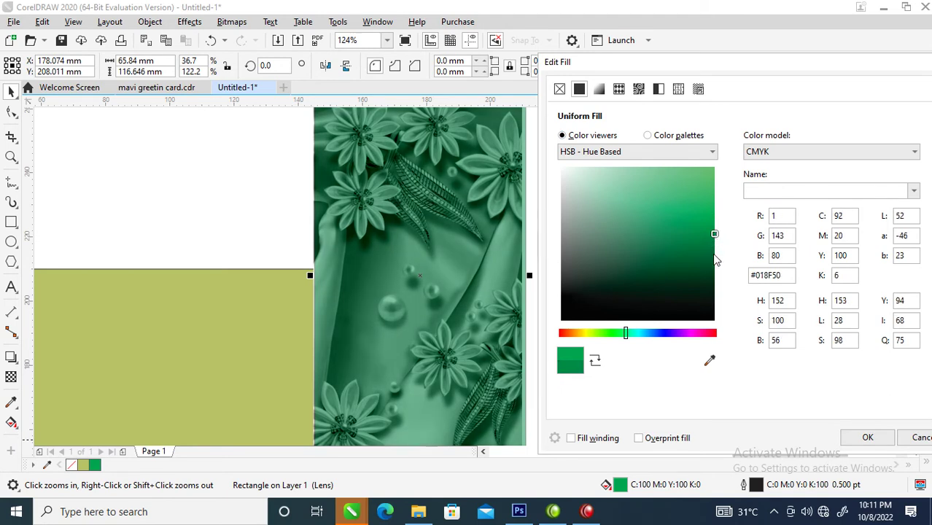
left_click(867, 438)
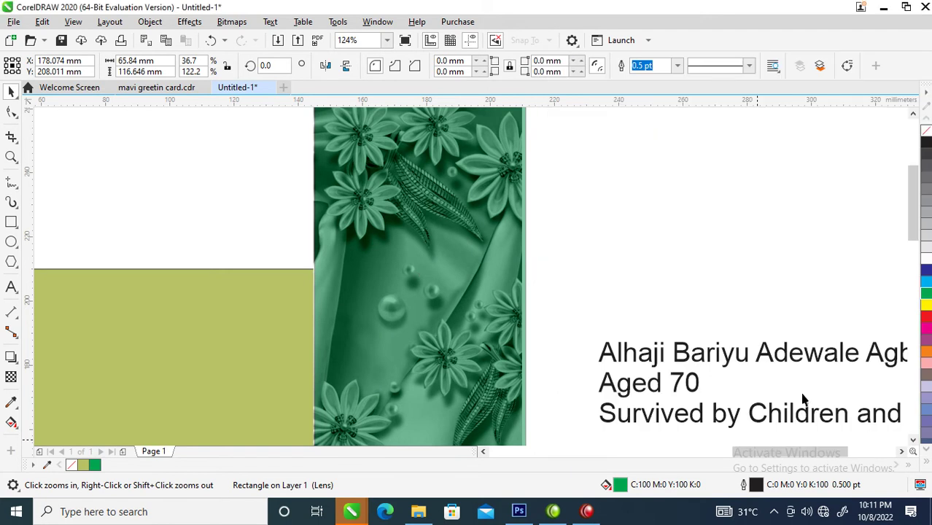
Place a copy of the transparent green rectangle about 42 mm to its right, overlapping it, and select both rectangles
left_click_drag(568, 224, 589, 212)
right_click(592, 212)
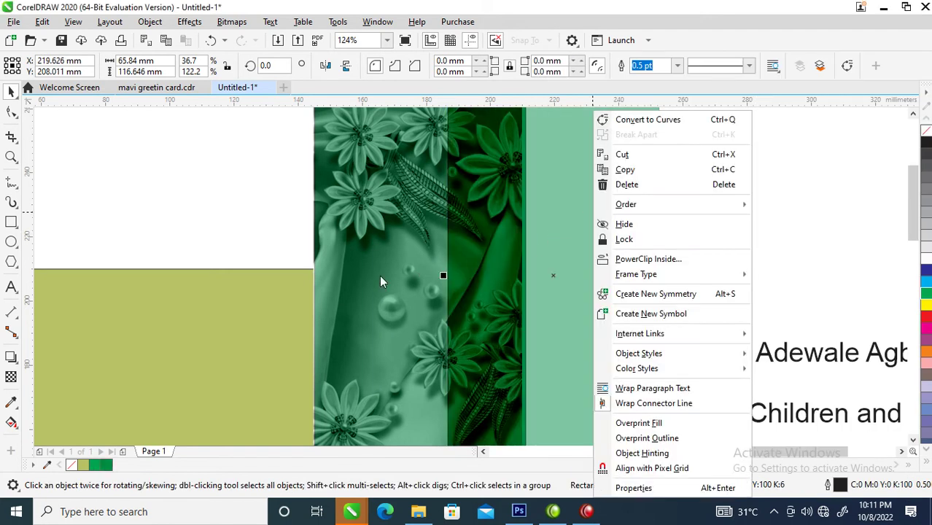
key("Escape")
left_click(386, 250, "shift")
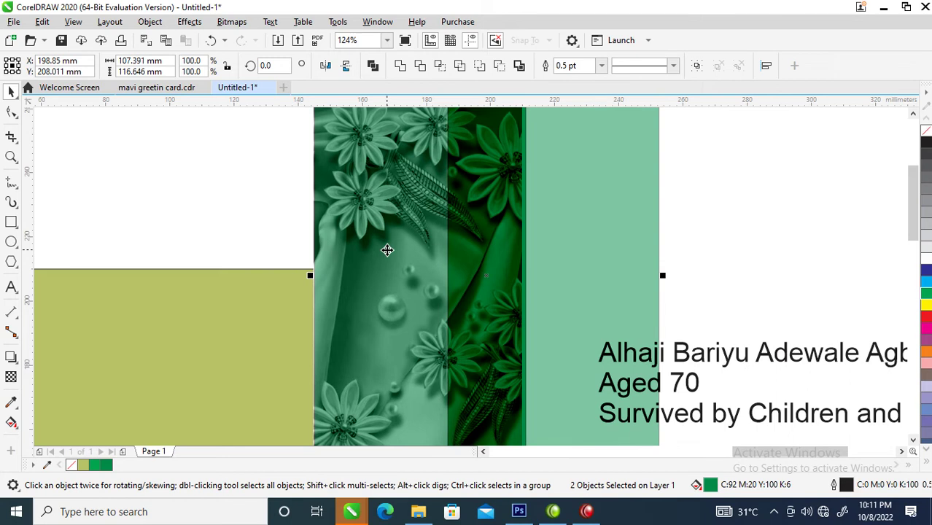
Stack both transparent green rectangles exactly on top of each other over the floral image
key("e")
scroll(423, 254, "down", 1)
left_click_drag(316, 140, 522, 395)
left_click(362, 180)
left_click_drag(336, 142, 515, 410)
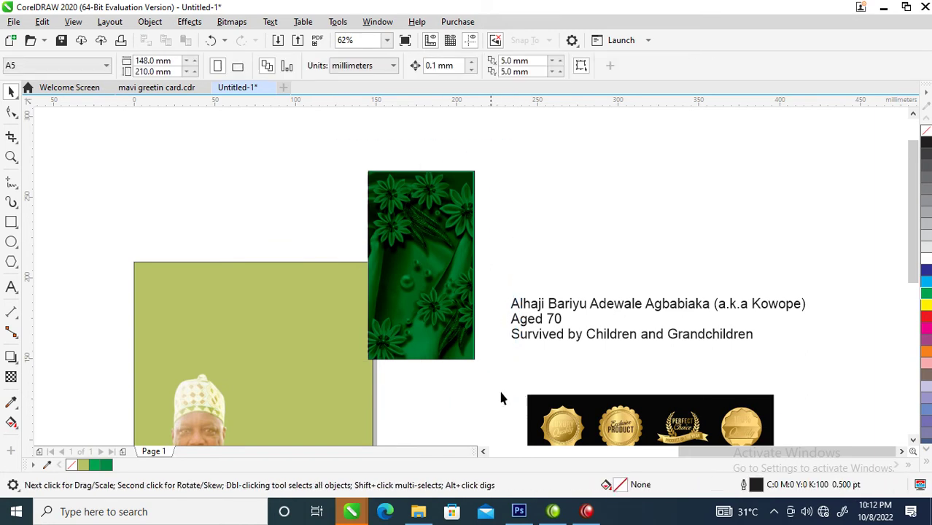
Convert the floral image and its two green rectangles into one 200 dpi CMYK Color (32-bit) bitmap with a transparent background
left_click_drag(357, 155, 506, 391)
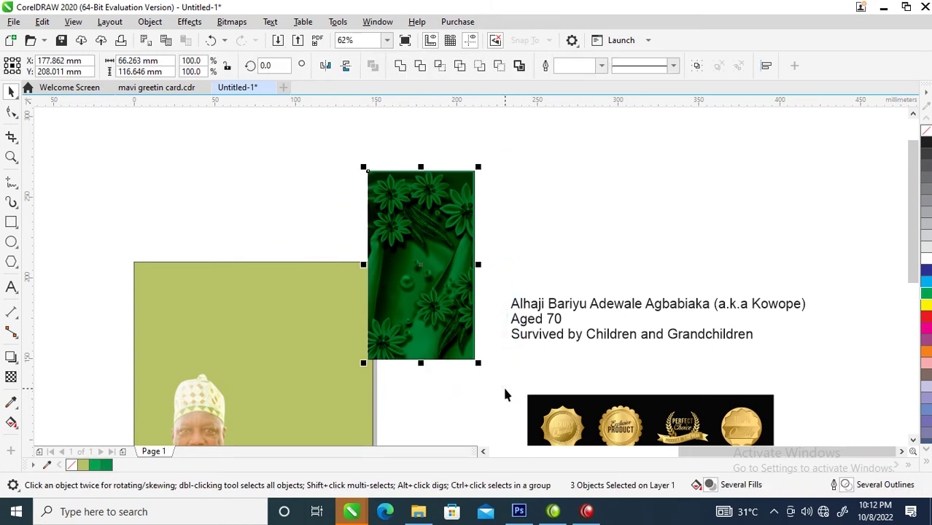
key("alt+b")
key("Return")
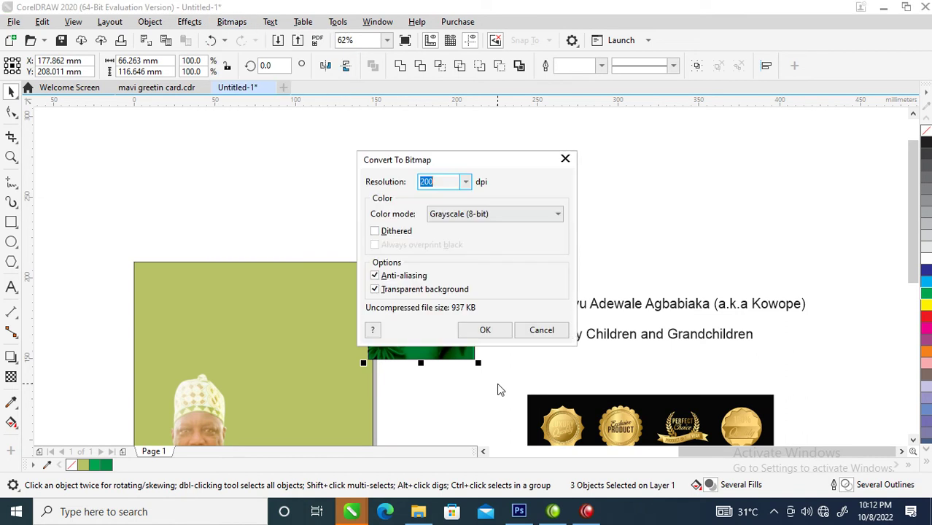
left_click(558, 215)
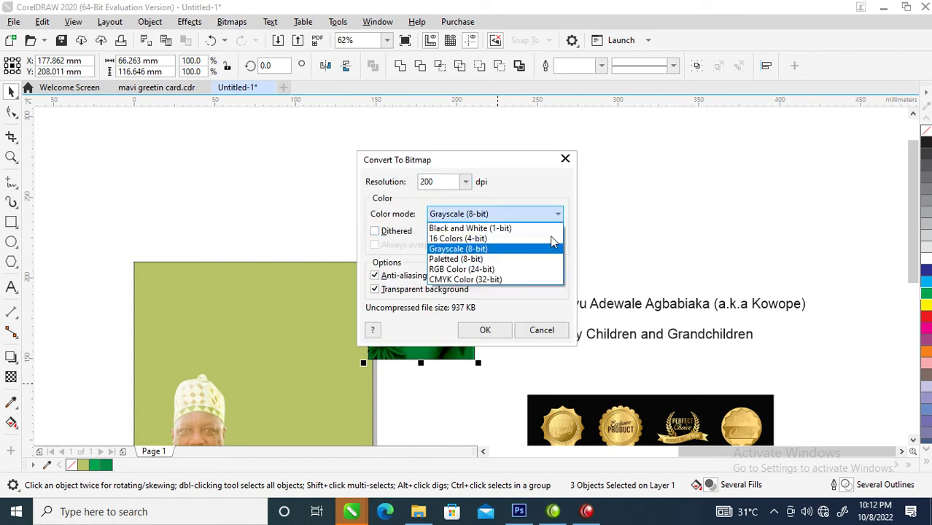
left_click(452, 281)
left_click(485, 329)
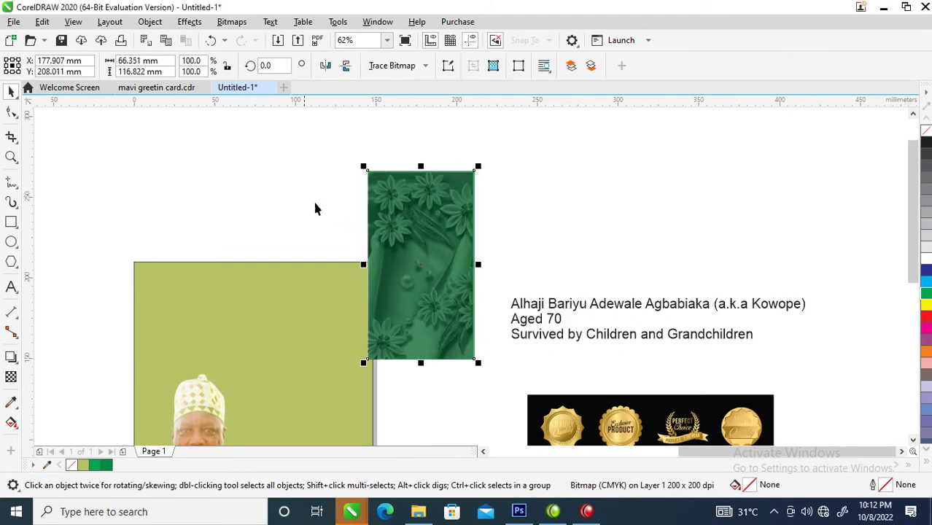
Adjust the floral bitmap's CMYK Tone Curve, moving the lower middle node to X 99, Y 92
left_click(189, 23)
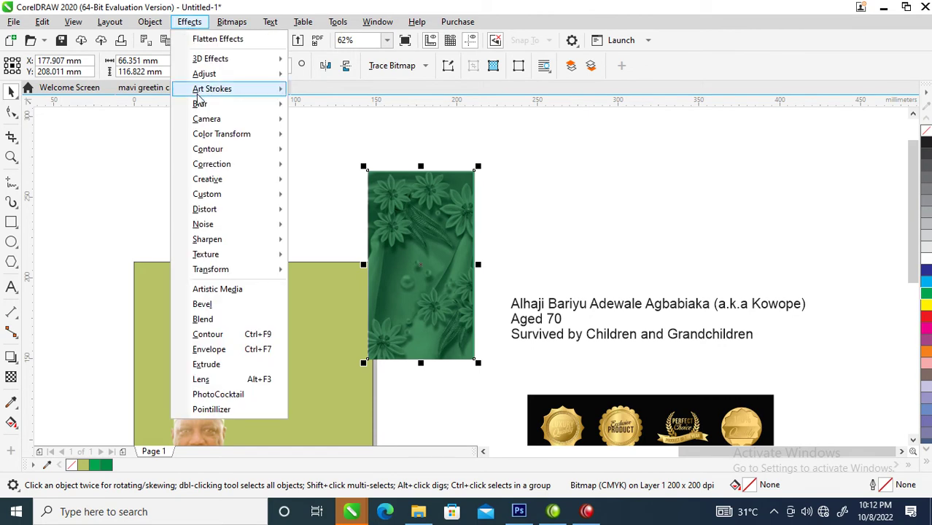
mouse_move(219, 78)
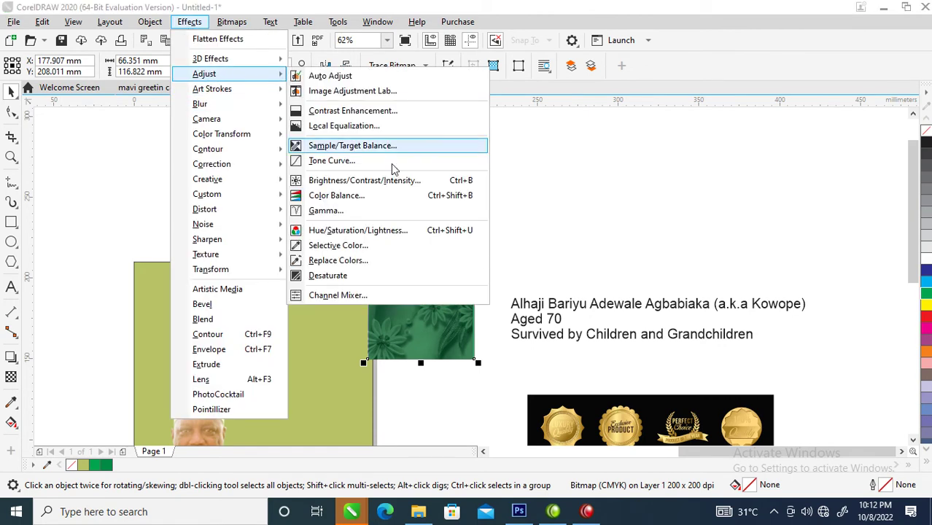
left_click(337, 163)
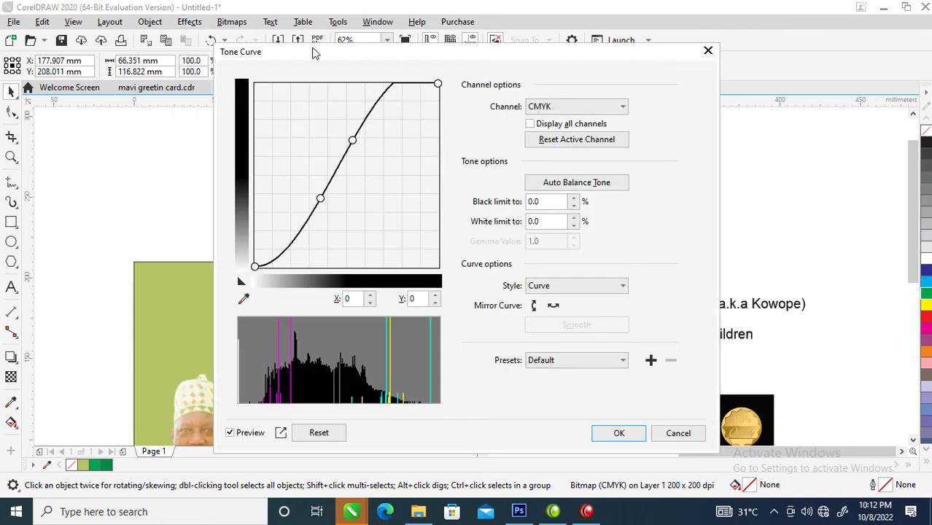
left_click_drag(313, 53, 675, 36)
left_click_drag(683, 175, 688, 178)
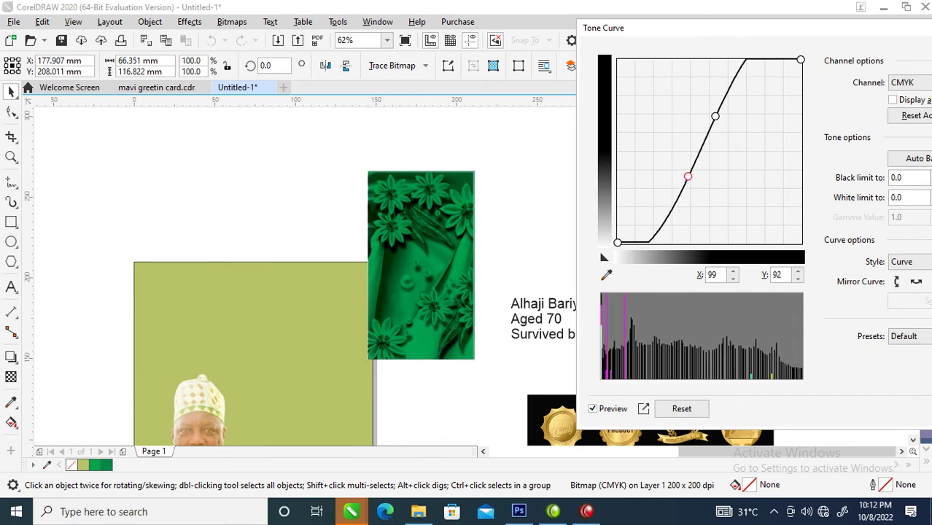
key("Return")
Move the green floral bitmap about 134 mm to the right, away from the page and over the caption text
scroll(512, 332, "down", 5)
key("z")
left_click_drag(354, 255, 619, 381)
left_click_drag(457, 231, 609, 232)
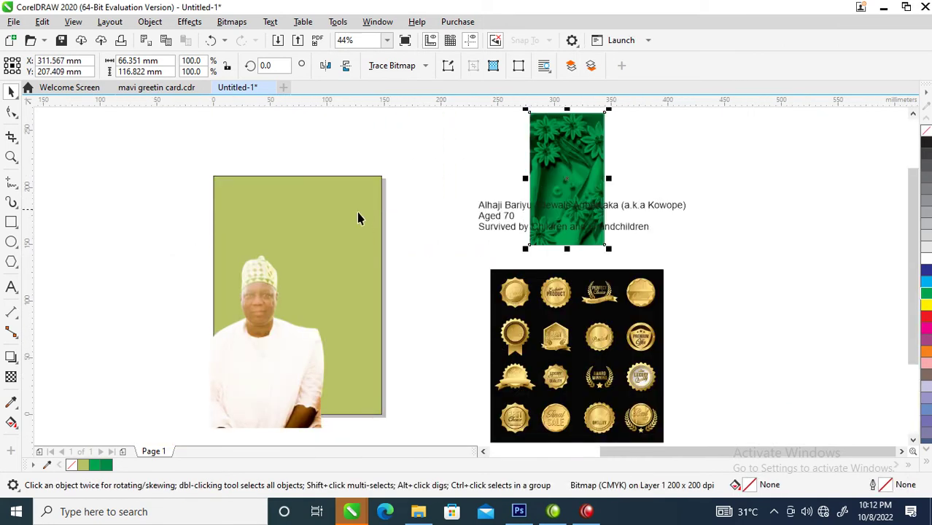
Draw a rectangle about 104 by 160 mm over the page's upper right, with circles about 33 mm wide on its two lower corners
left_click(11, 222)
left_click_drag(280, 162, 400, 344)
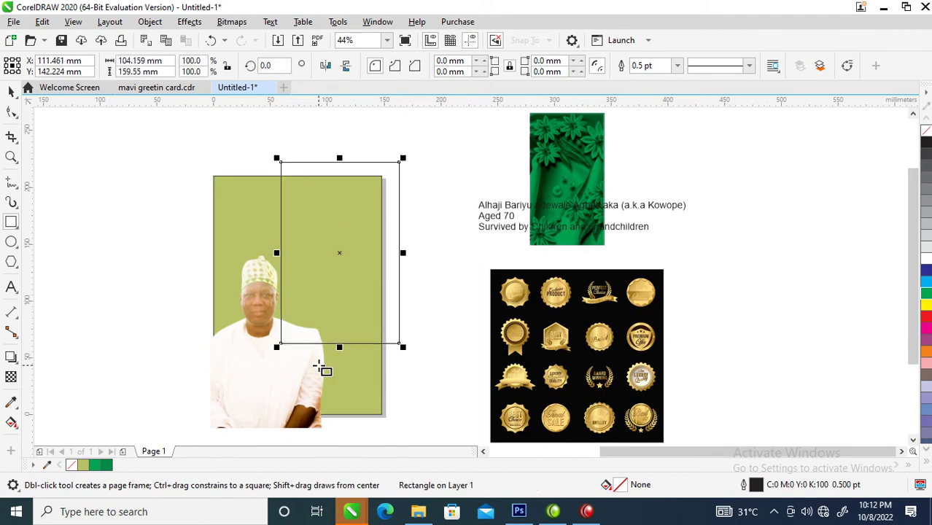
left_click(11, 242)
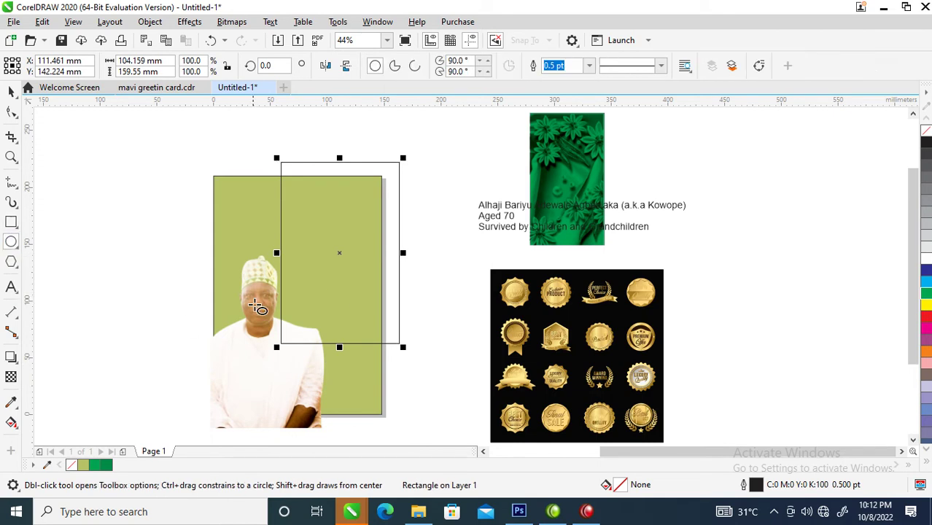
left_click_drag(260, 323, 402, 363)
key("space")
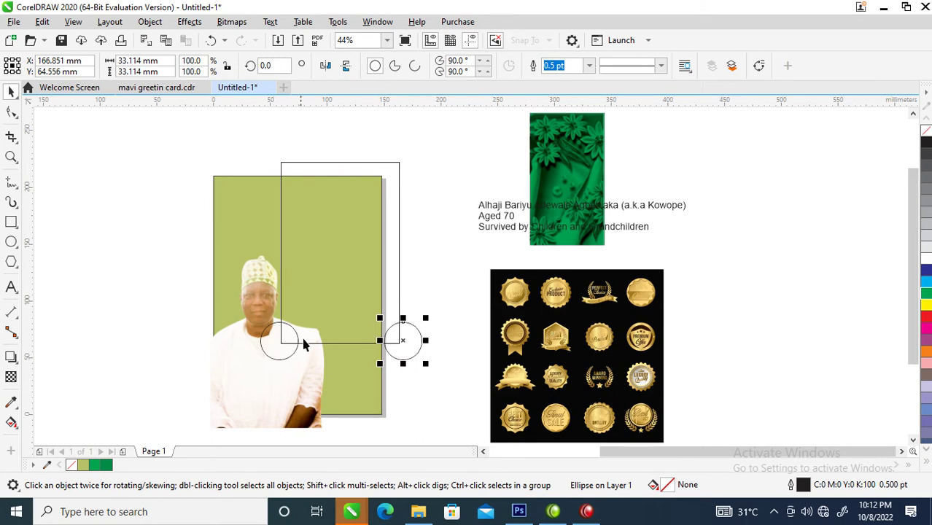
Combine the two circles into one curve and centre it horizontally on the rectangle
key("z")
left_click(303, 308)
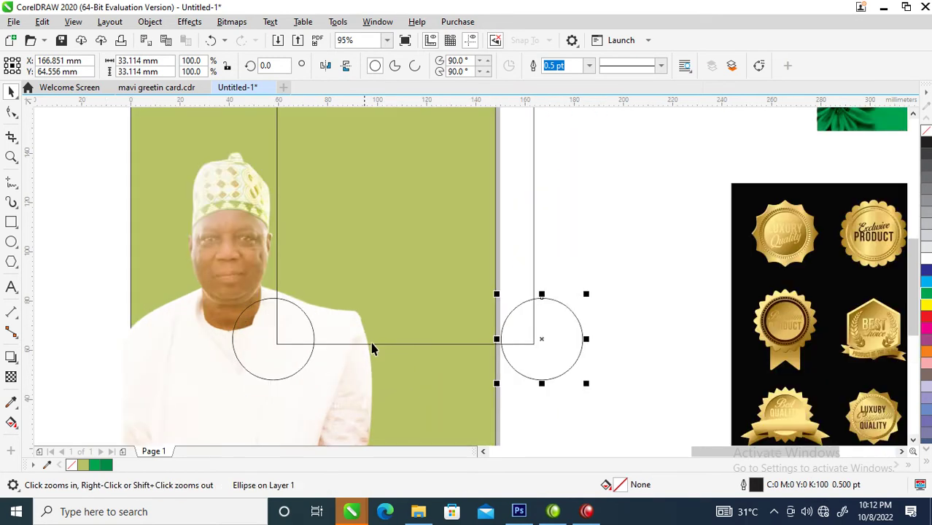
key("space")
left_click(297, 312, "shift")
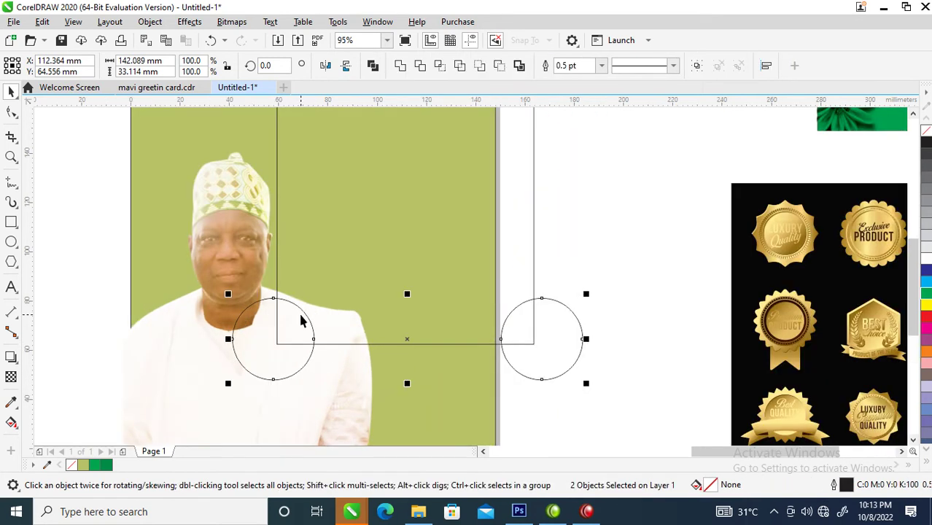
key("ctrl+l")
left_click(356, 227, "shift")
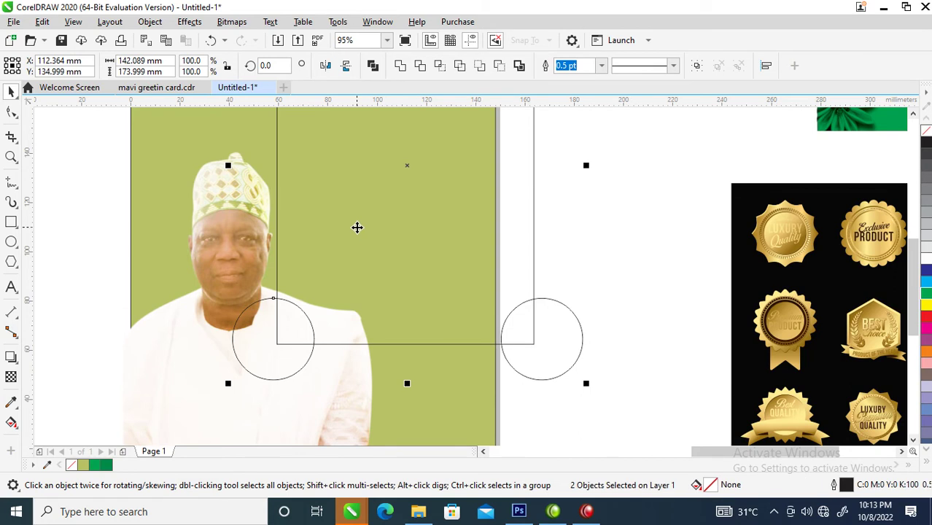
left_click_drag(430, 335, 427, 335)
Shrink the rectangle to about 98.7 by 151 mm and add a smaller copy inside it, about 89 by 139 mm
left_click(534, 309)
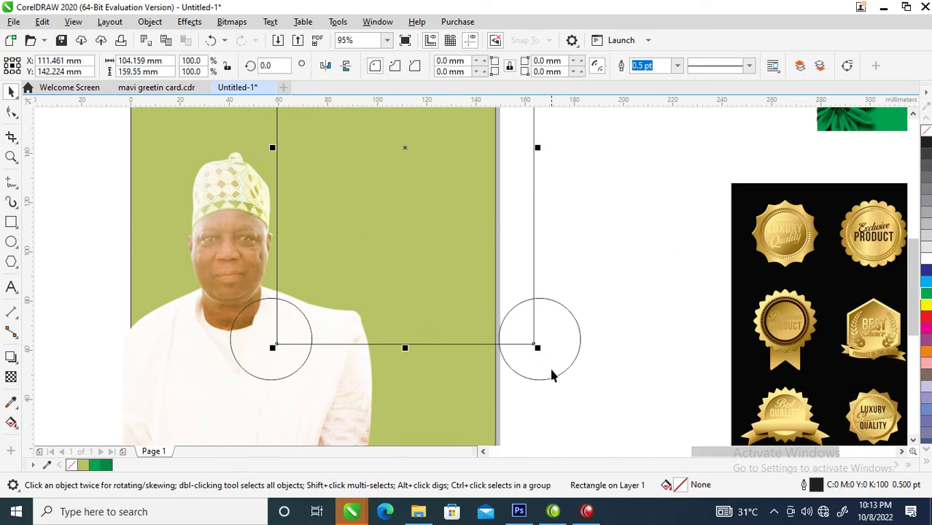
left_click_drag(537, 349, 525, 326)
left_click_drag(405, 325, 405, 330)
left_click_drag(521, 329, 518, 325)
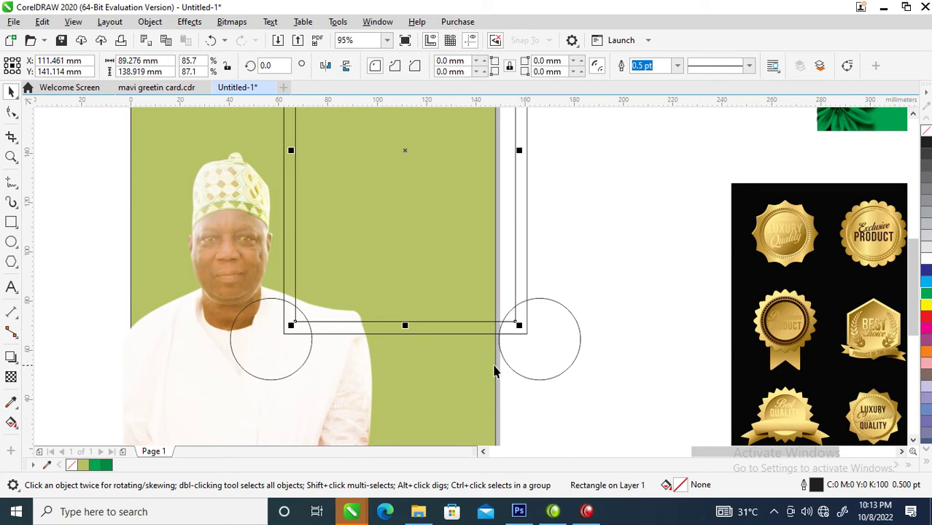
Trim the outer rectangle's two lower corners with the combined circles
left_click(553, 323)
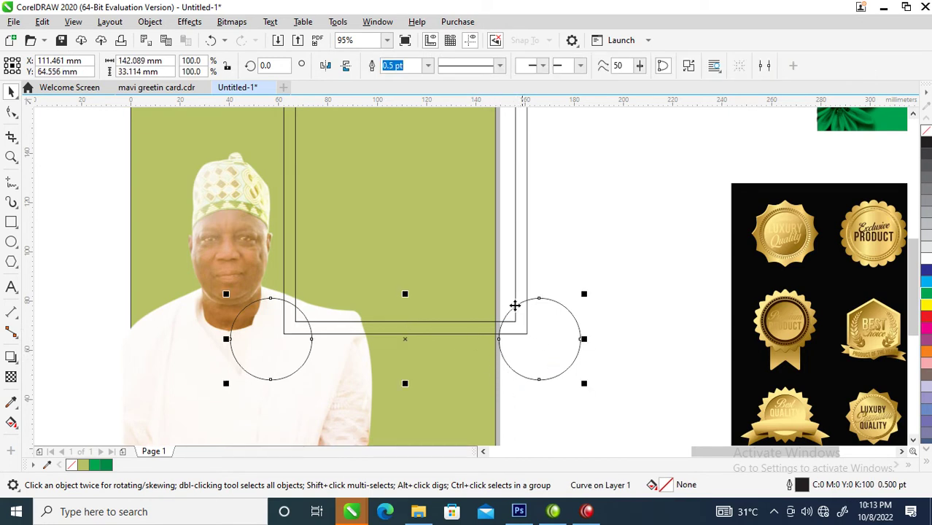
left_click(524, 260)
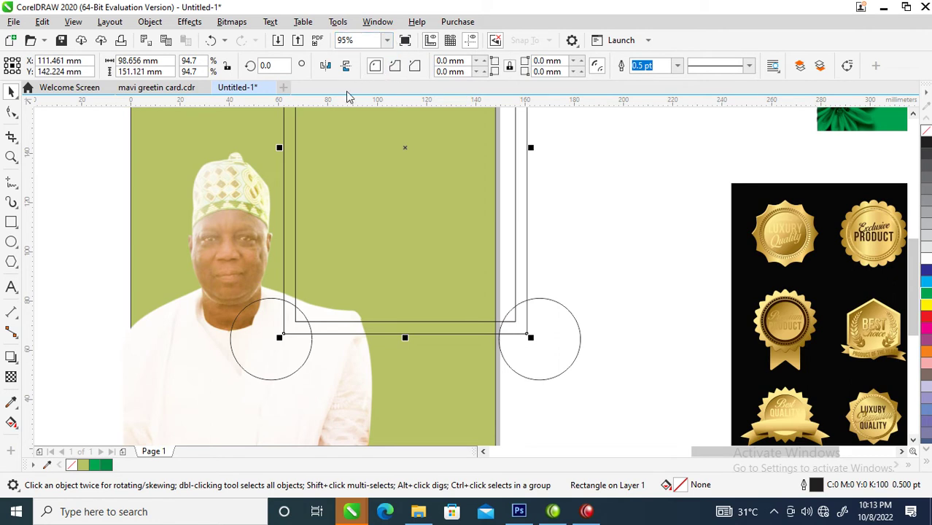
left_click(551, 303)
left_click(555, 307)
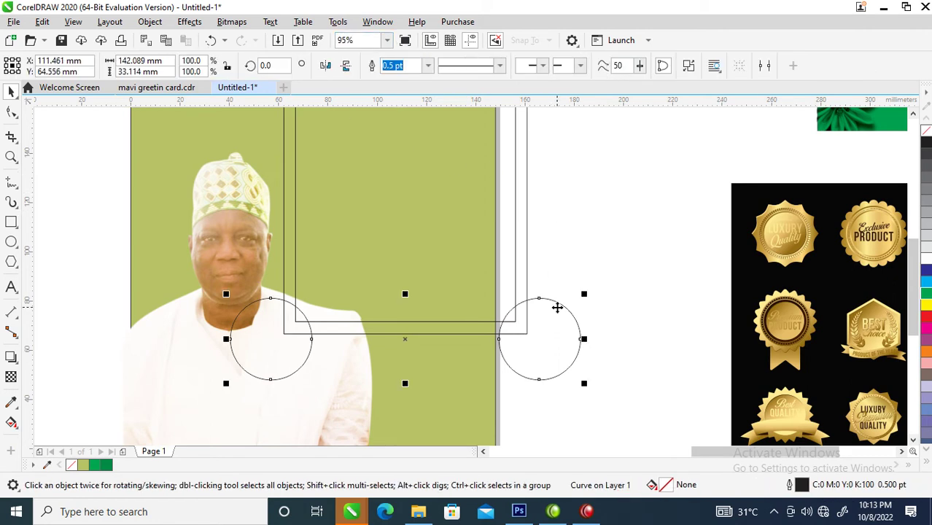
left_click(526, 217, "shift")
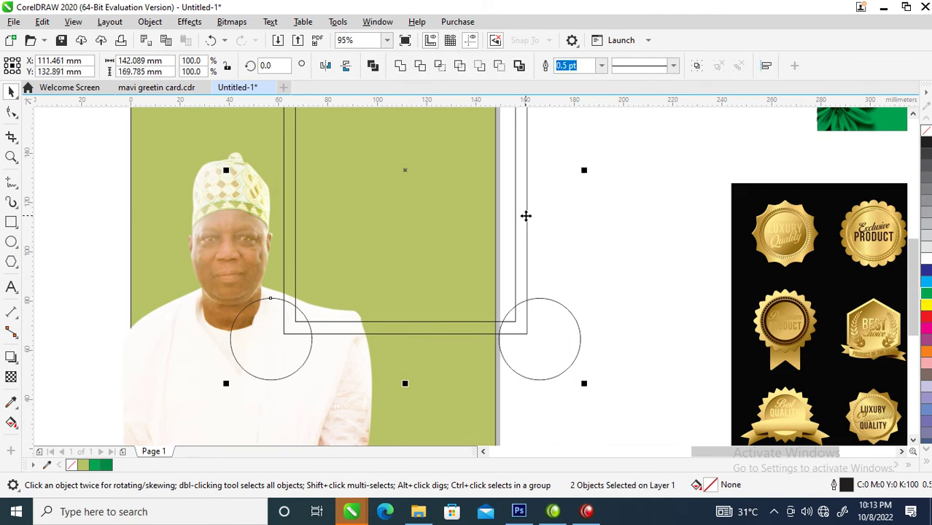
left_click(420, 66)
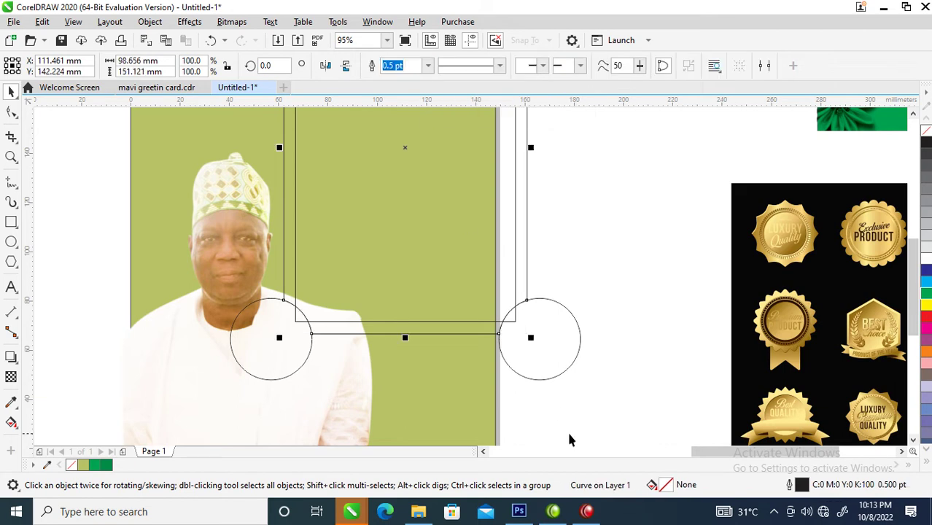
Break the combined circles apart and enlarge the right circle from its centre to about 42 mm
left_click(552, 322)
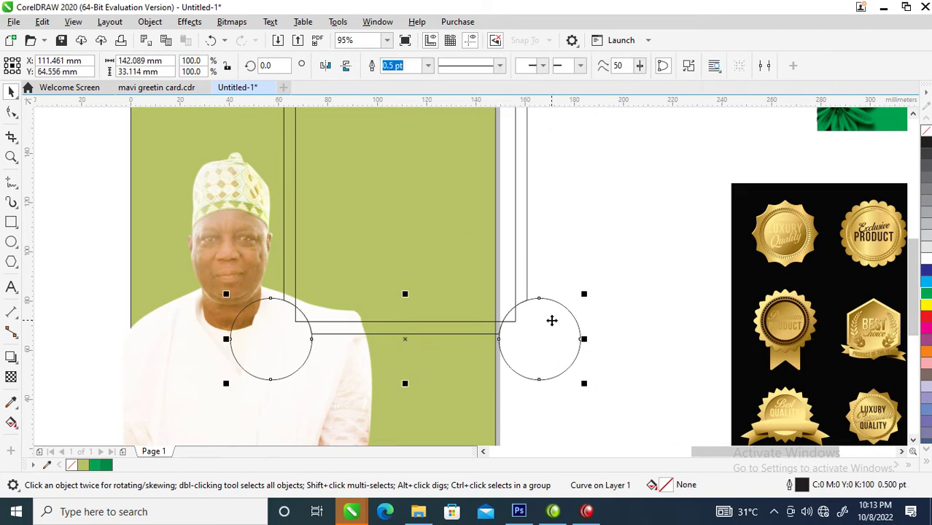
key("ctrl+k")
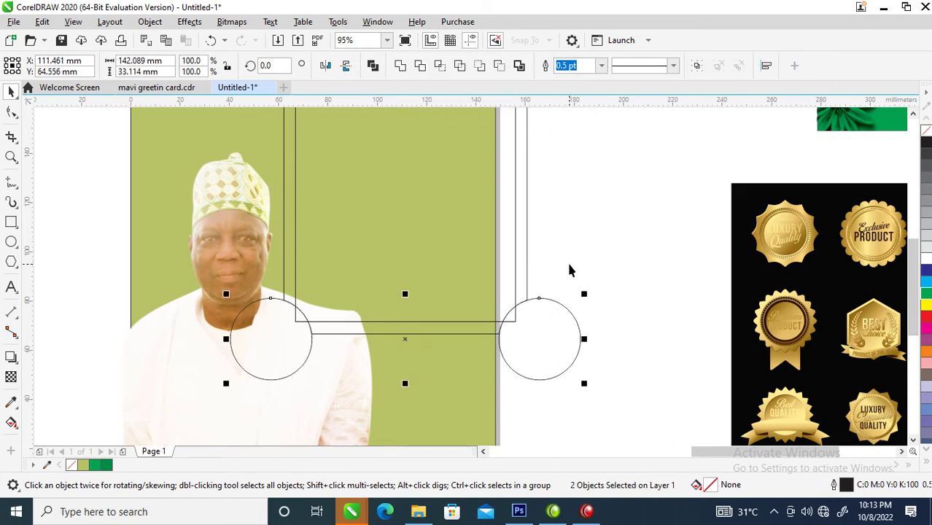
left_click(571, 280)
left_click(567, 310)
left_click_drag(583, 291, 605, 281)
Enlarge the left circle by the same amount and combine both circles into one curve again
left_click(256, 363)
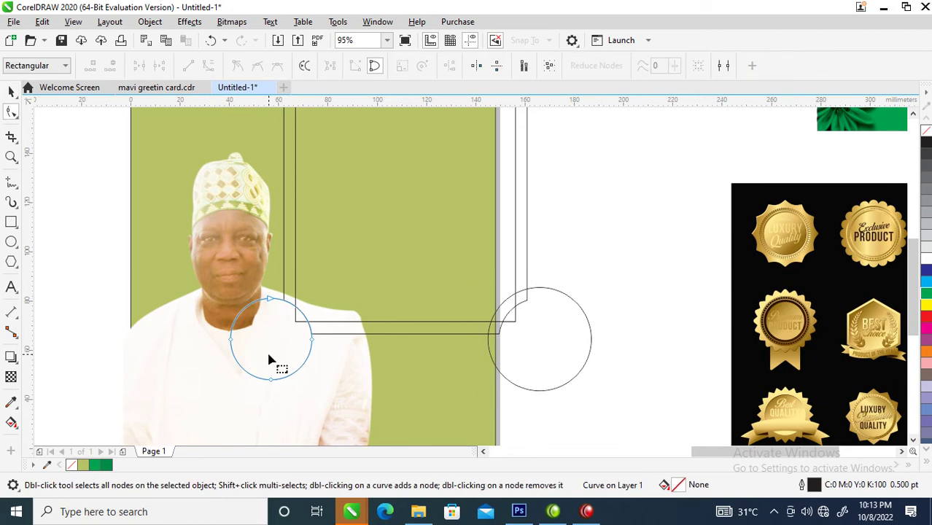
left_click(258, 367)
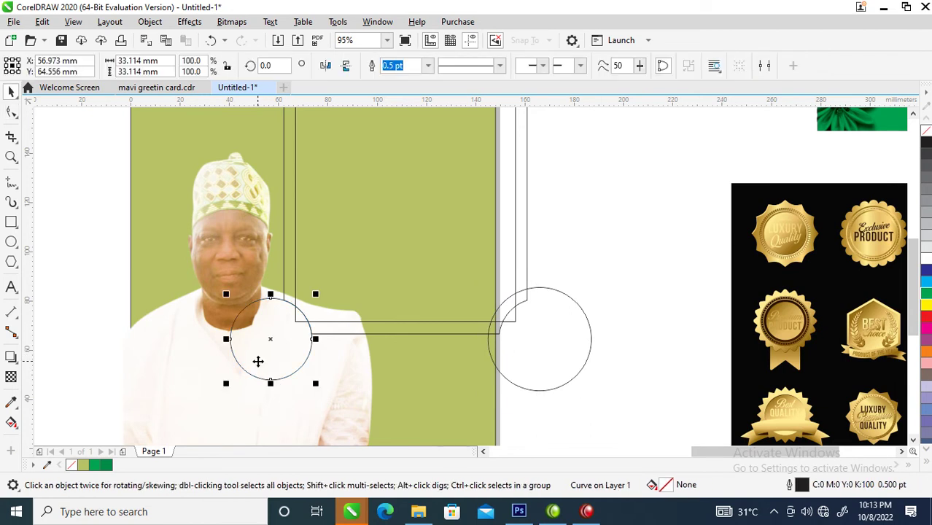
key("ctrl+r")
left_click(569, 333, "shift")
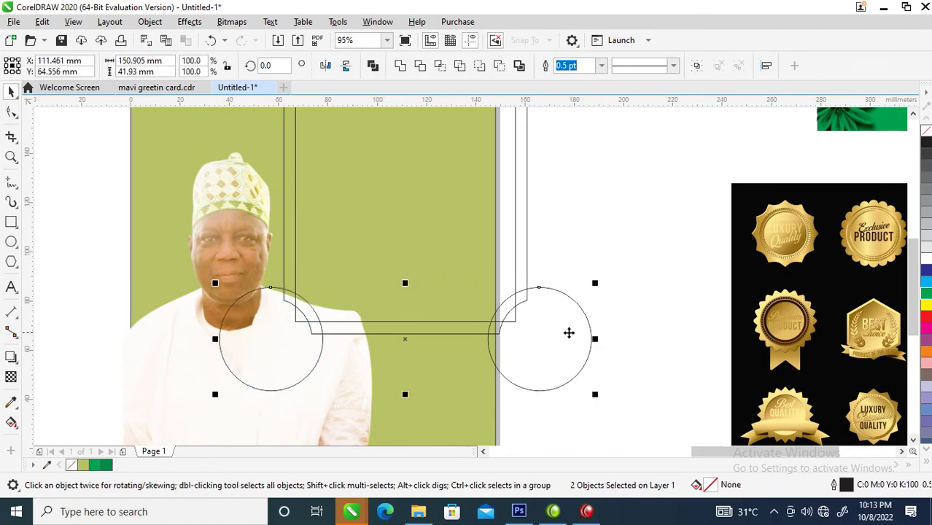
key("ctrl+l")
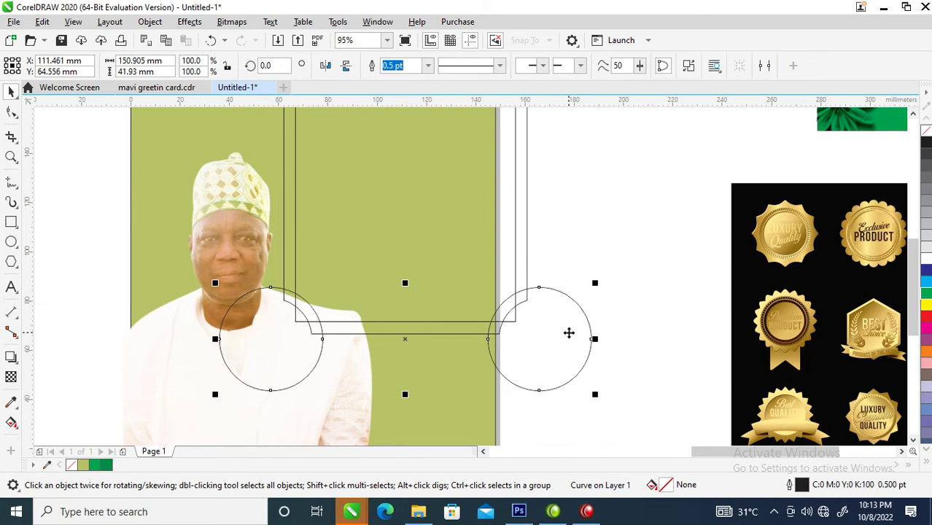
Trim the inner rectangle's lower corners with the enlarged circles and delete the circles
left_click(512, 241, "shift")
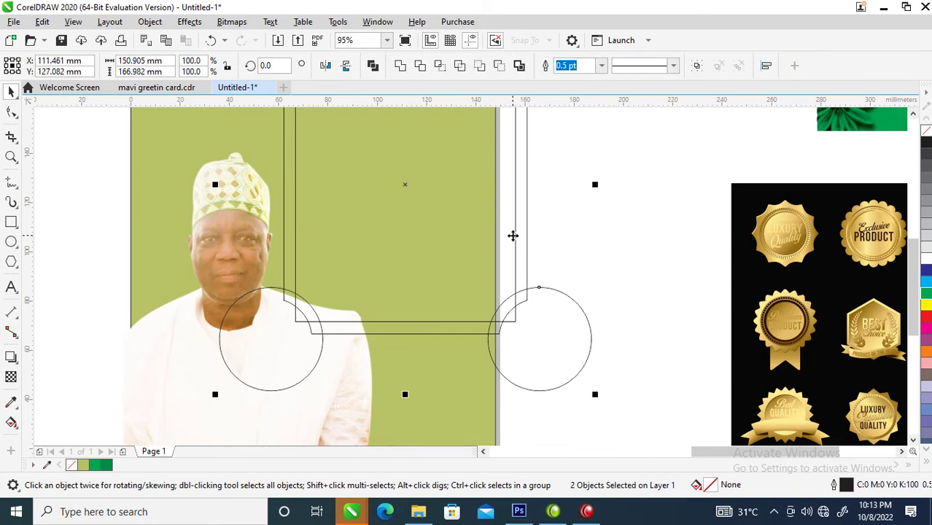
left_click(422, 66)
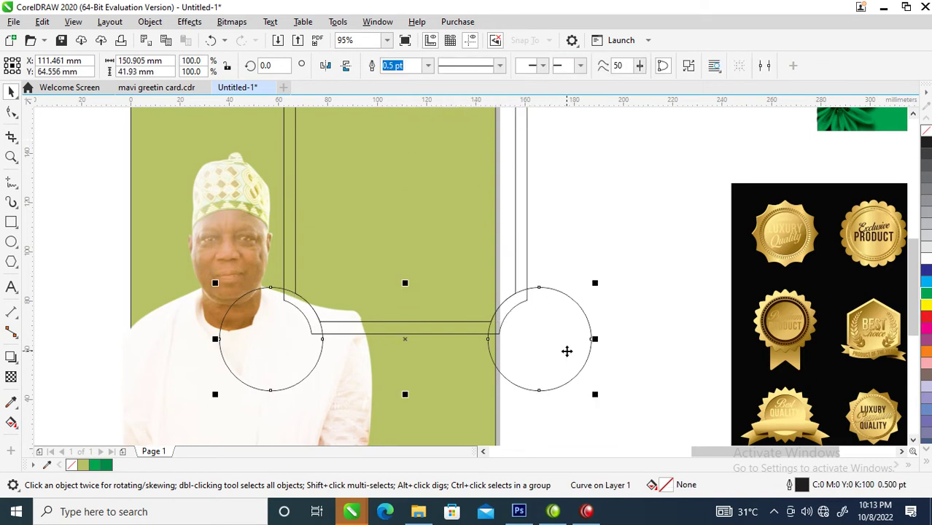
key("Delete")
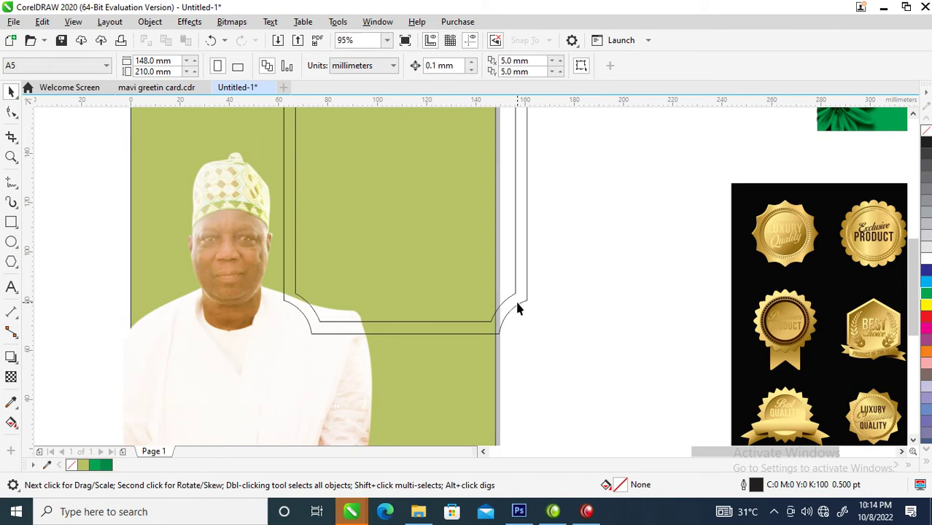
Fill both the outer and inner notched frames with white
scroll(515, 299, "down", 4)
key("z")
left_click(617, 227)
key("space")
left_click_drag(337, 137, 508, 354)
left_click_drag(340, 138, 490, 330)
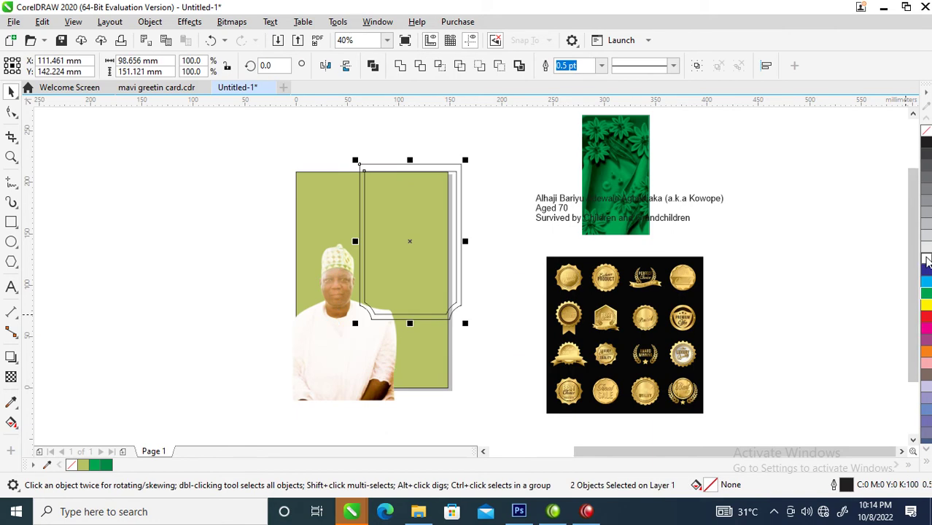
left_click(926, 261)
Move the green floral image closer to the poster and PowerClip it inside the outer notched frame
left_click(631, 156)
left_click_drag(634, 157, 532, 201)
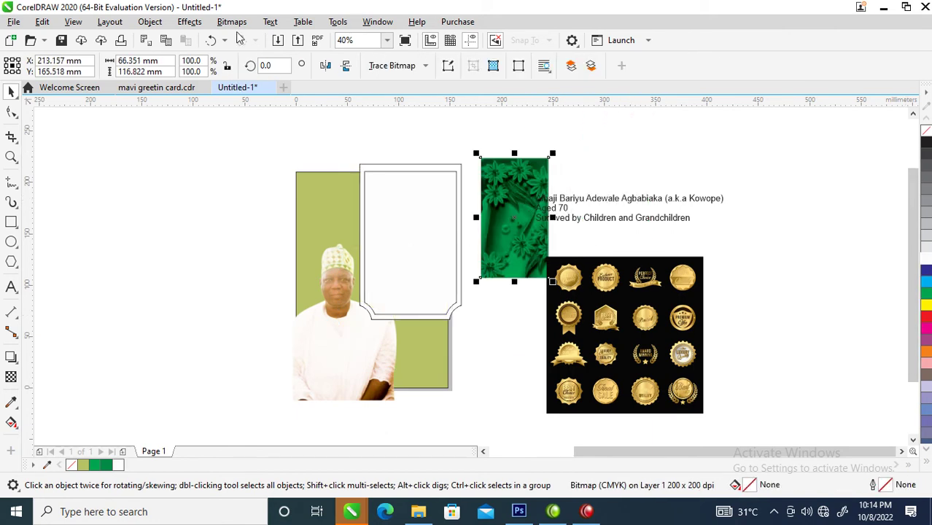
left_click(150, 21)
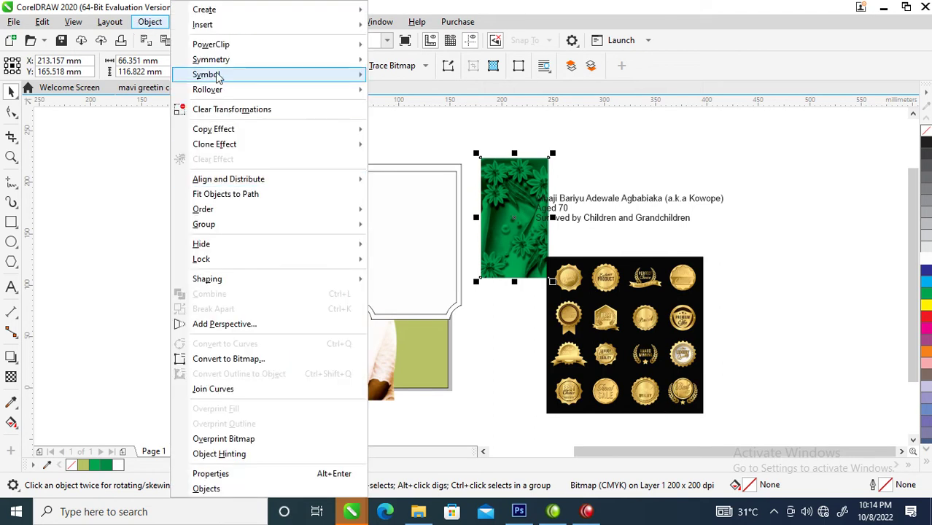
mouse_move(218, 46)
left_click(458, 49)
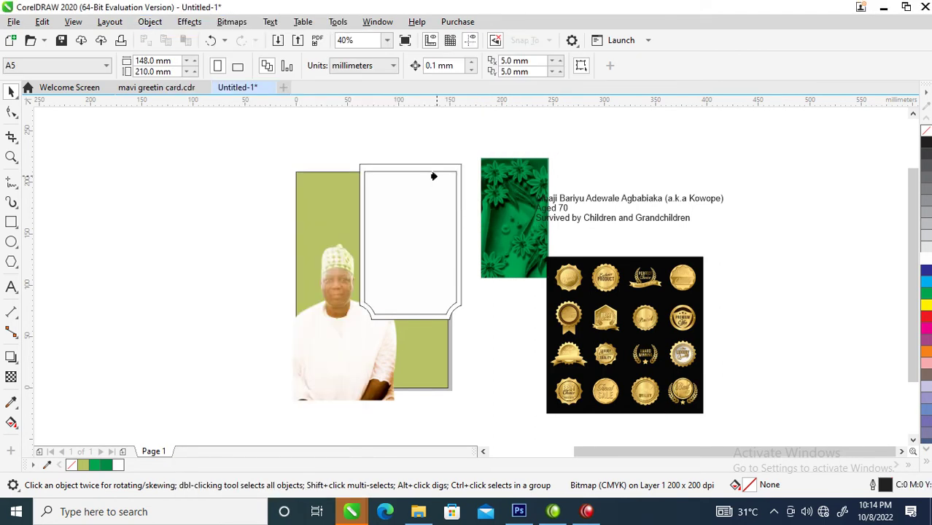
left_click(440, 166)
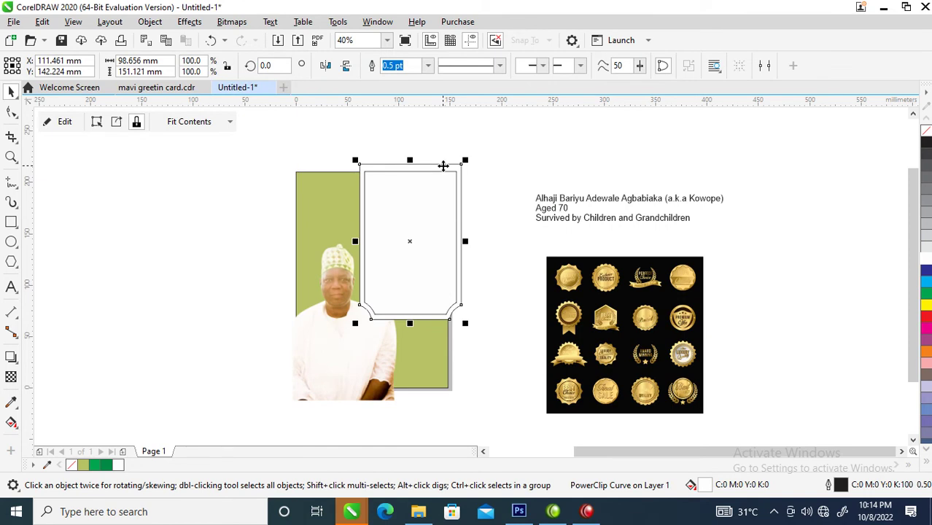
Open the outer frame's PowerClip contents for editing and enlarge the floral image to about 160 × 281 mm, shifting it downwards
right_click(445, 168)
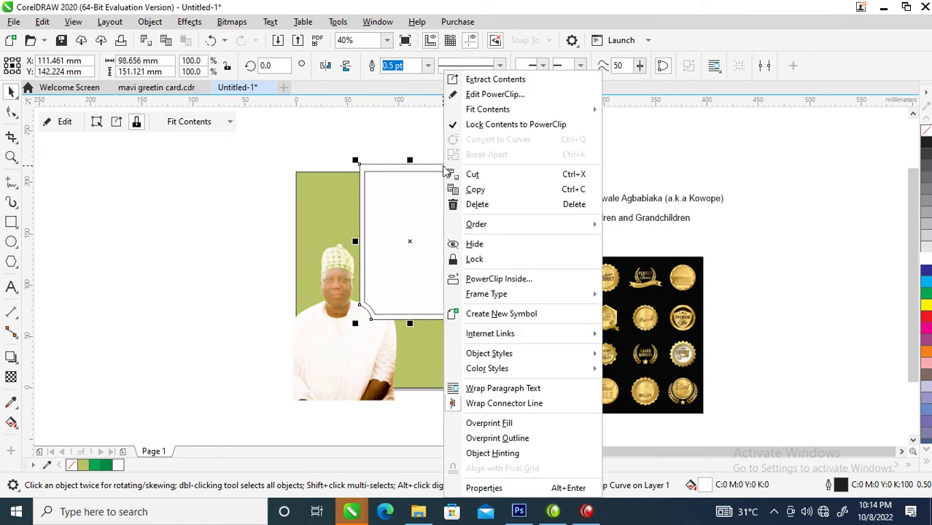
left_click(485, 94)
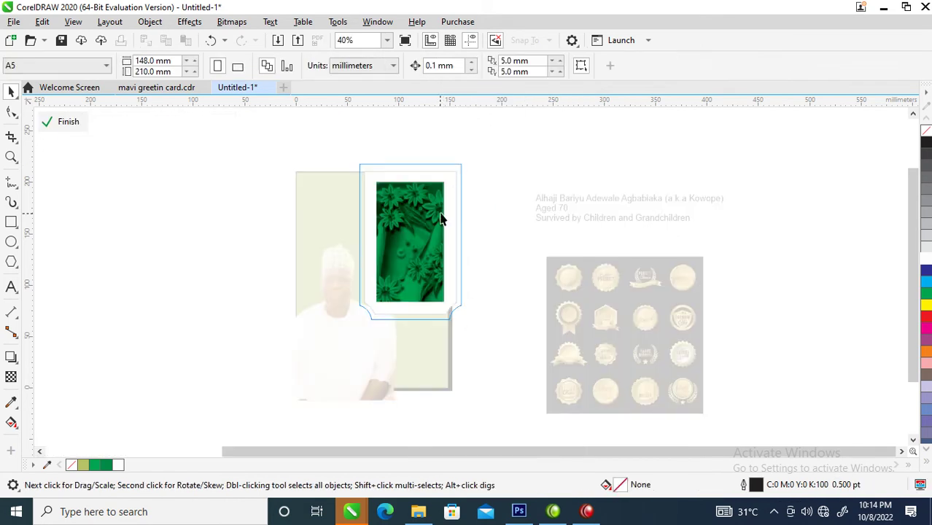
left_click(427, 218)
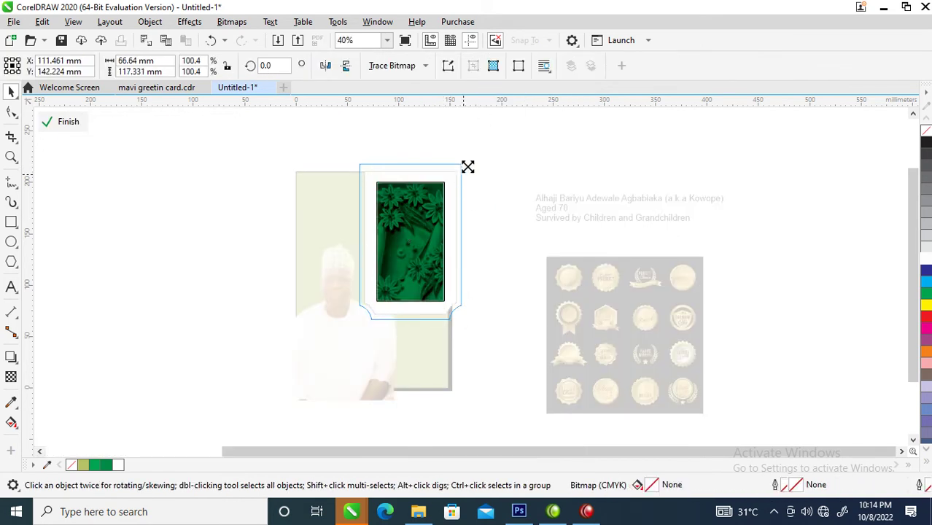
left_click_drag(463, 175, 464, 151)
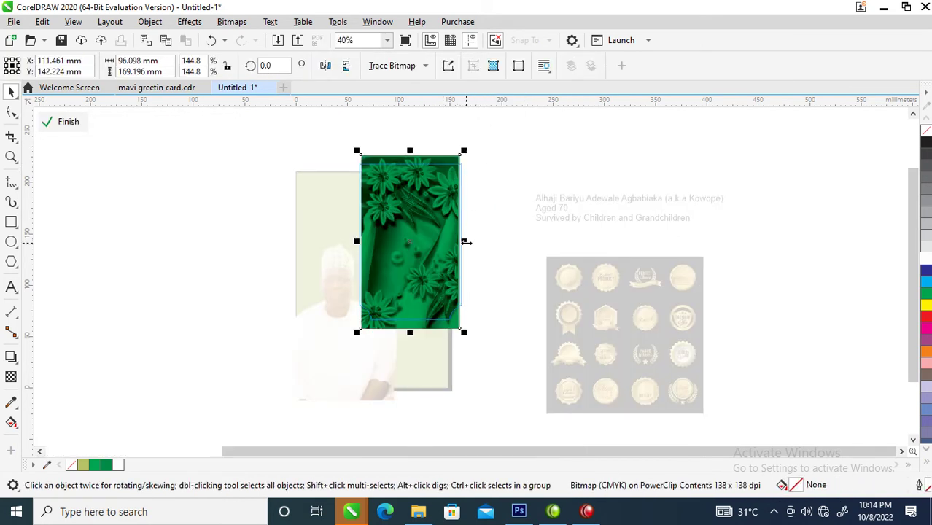
left_click_drag(464, 150, 495, 114)
left_click_drag(437, 188, 442, 245)
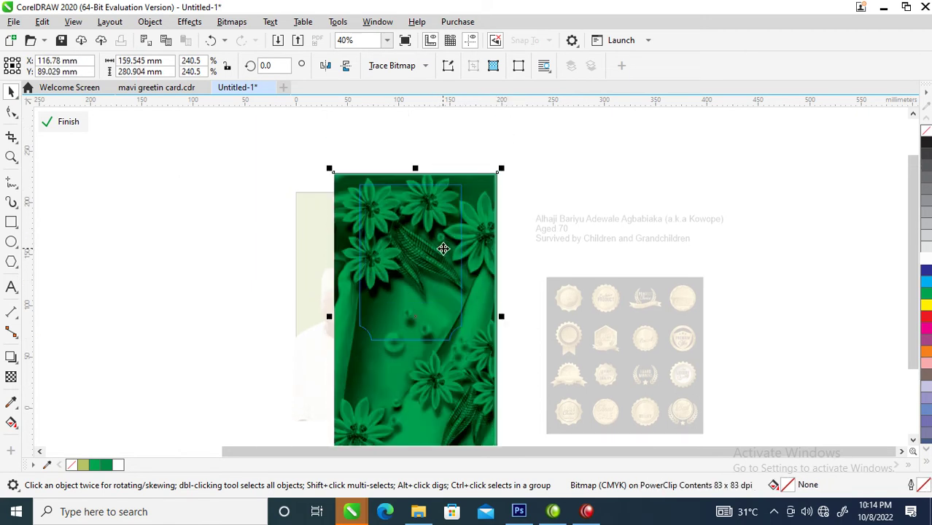
Rotate the clipped floral image 180°, reposition its flowers over the frame's lower part and finish editing the PowerClip
left_click(481, 213)
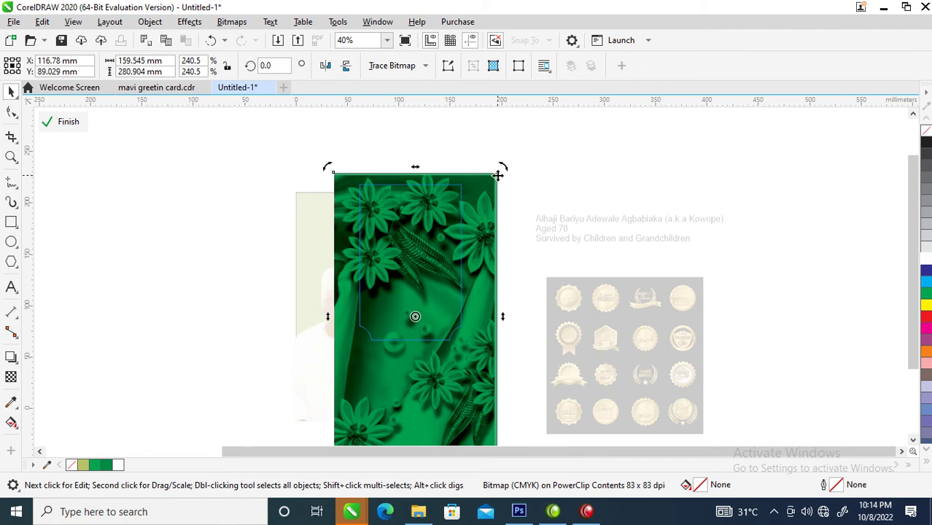
left_click_drag(503, 167, 366, 402)
left_click_drag(420, 347, 424, 283)
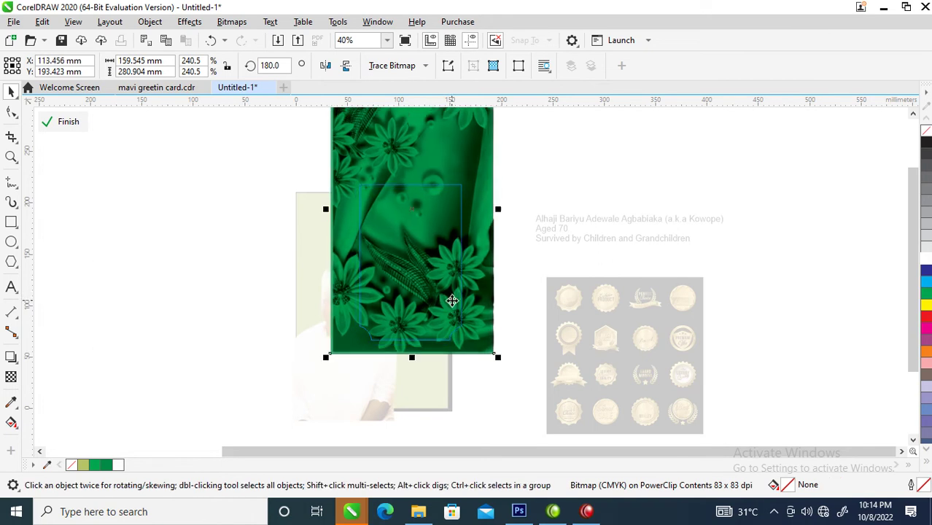
left_click(372, 257)
Remove the inner notched frame's fill and make its outline white
left_click(427, 256)
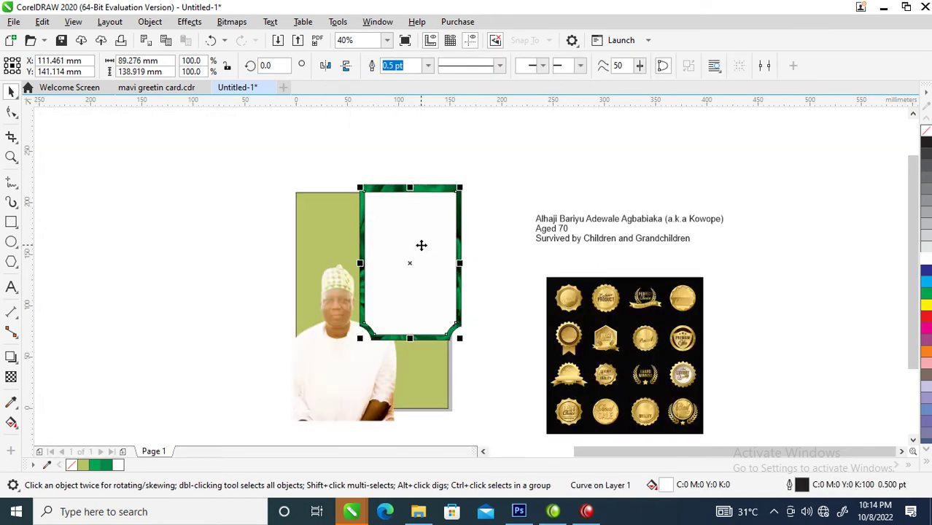
left_click(927, 134)
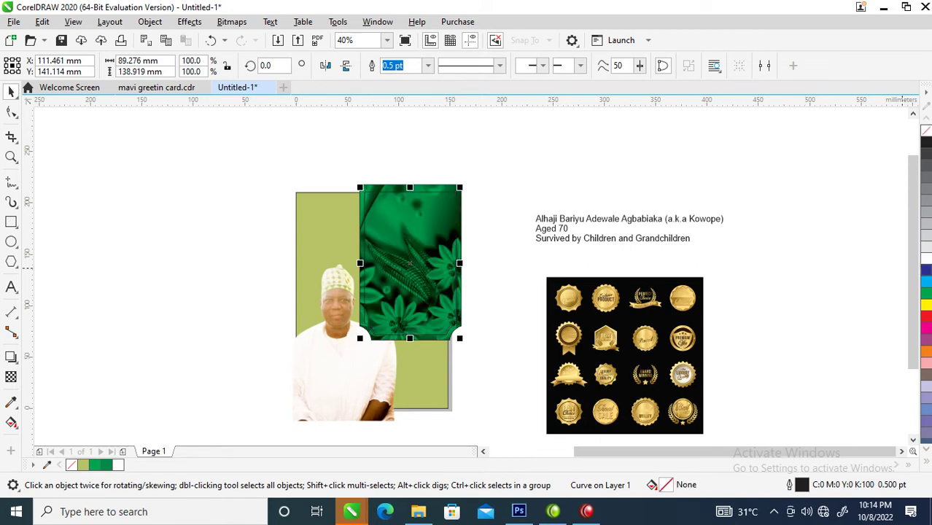
right_click(926, 261)
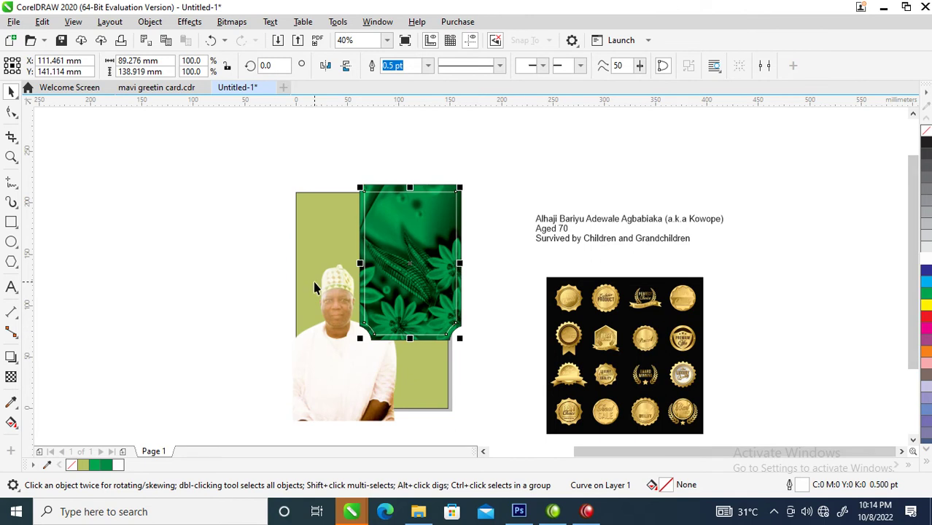
Try a 12 pt outline width on the inner notched frame
scroll(473, 353, "up", 5)
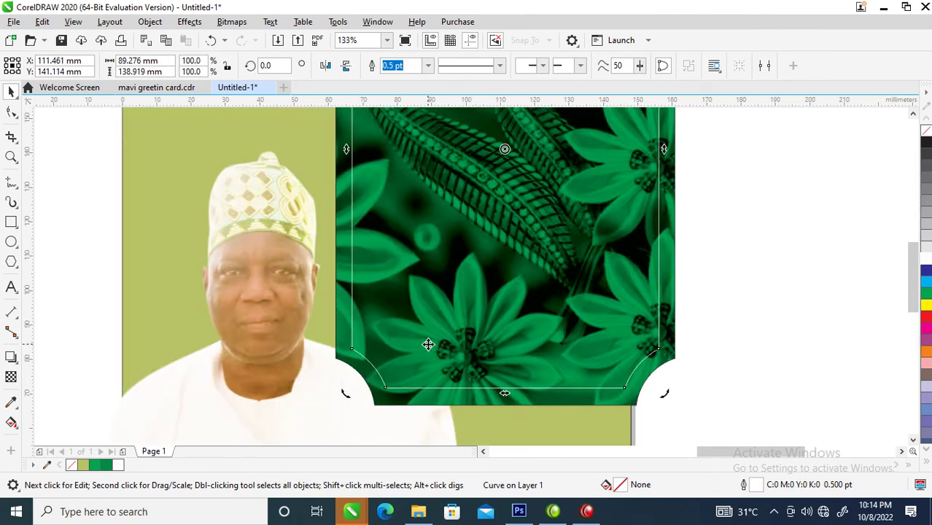
key("F12")
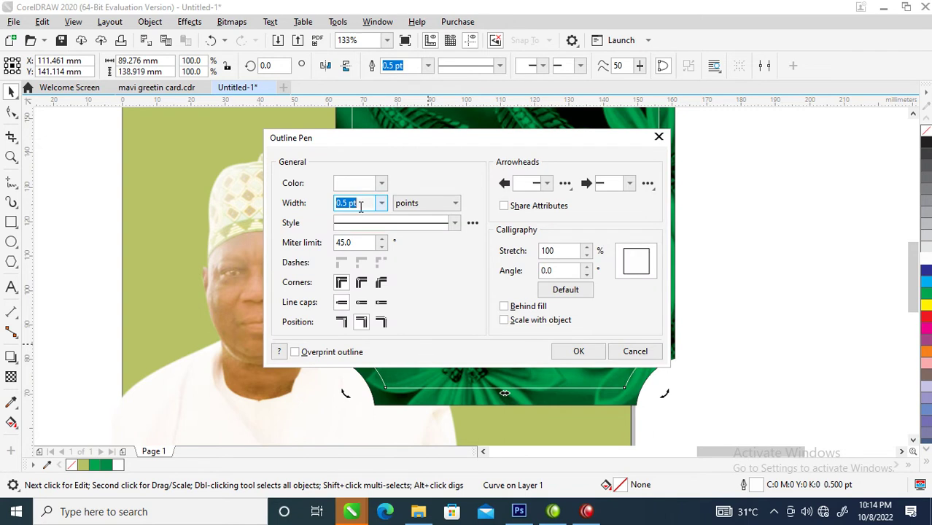
type("12")
key("Return")
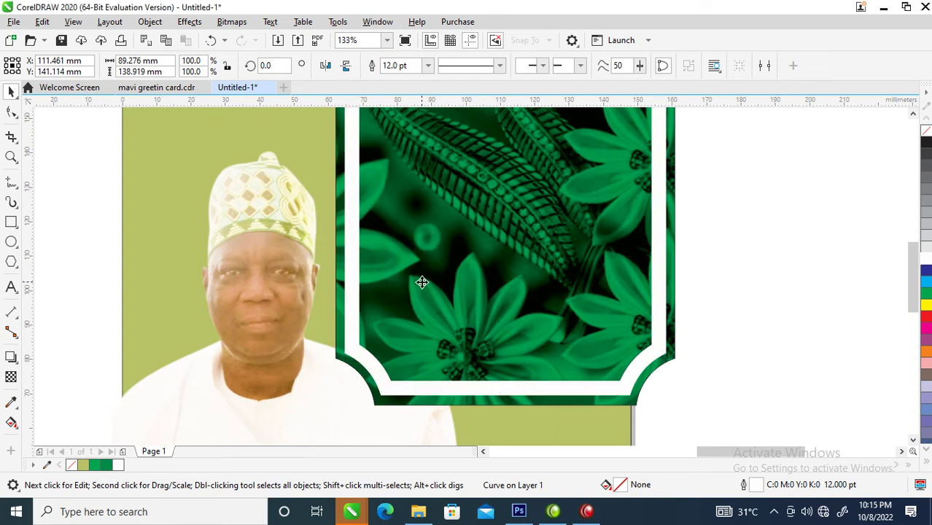
Set the inner notched frame's outline width to 7 pt
key("F12")
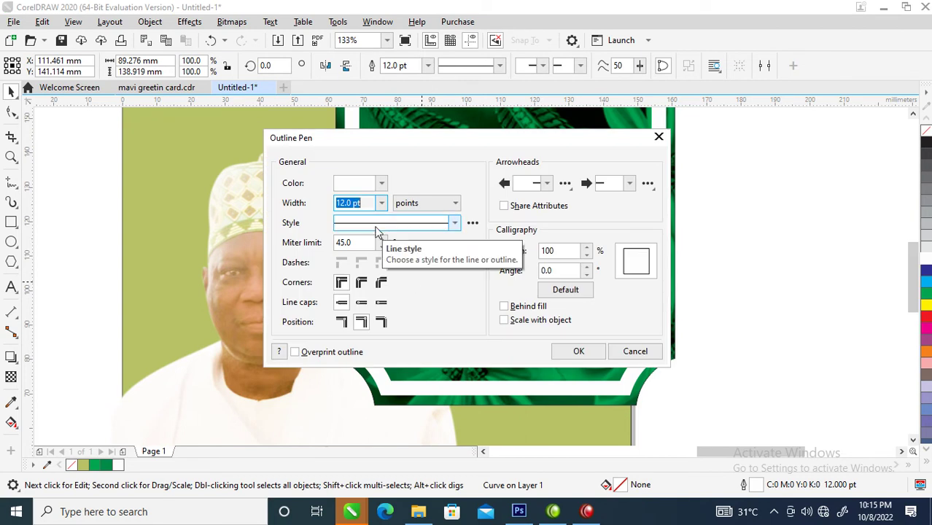
type("7")
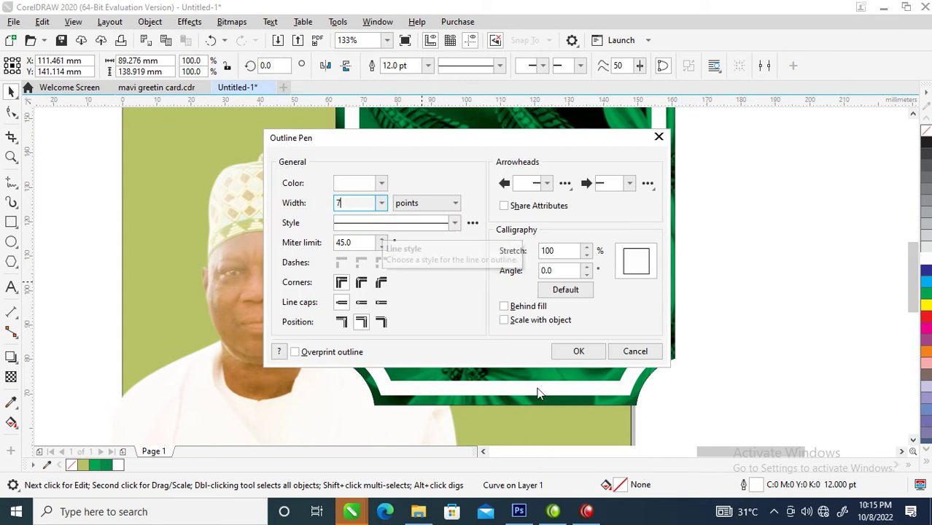
left_click(588, 355)
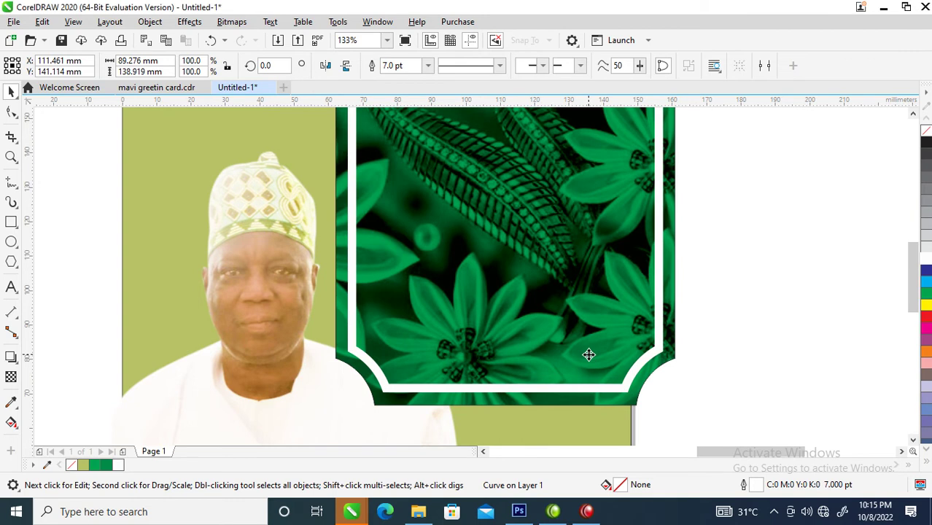
Convert the inner notched frame's white outline to an object
key("F4")
left_click(588, 354)
key("z")
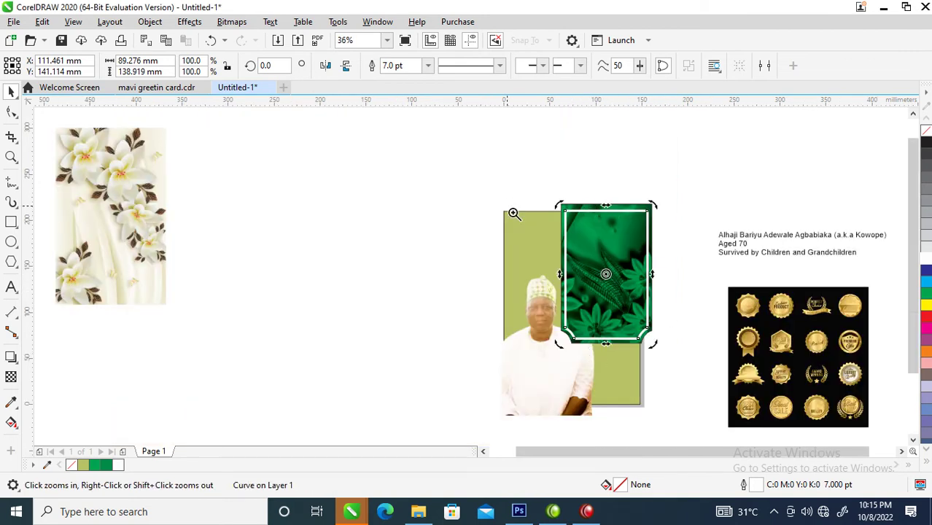
left_click(644, 352)
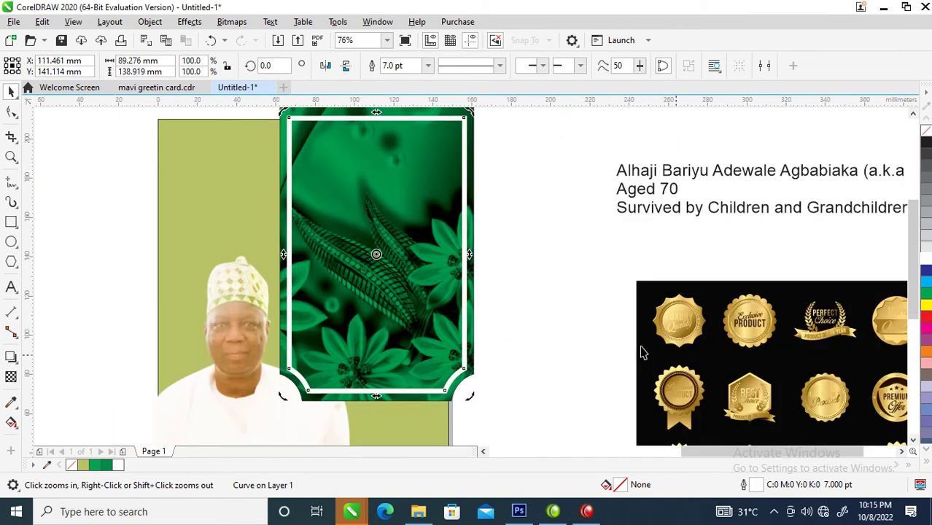
left_click(150, 22)
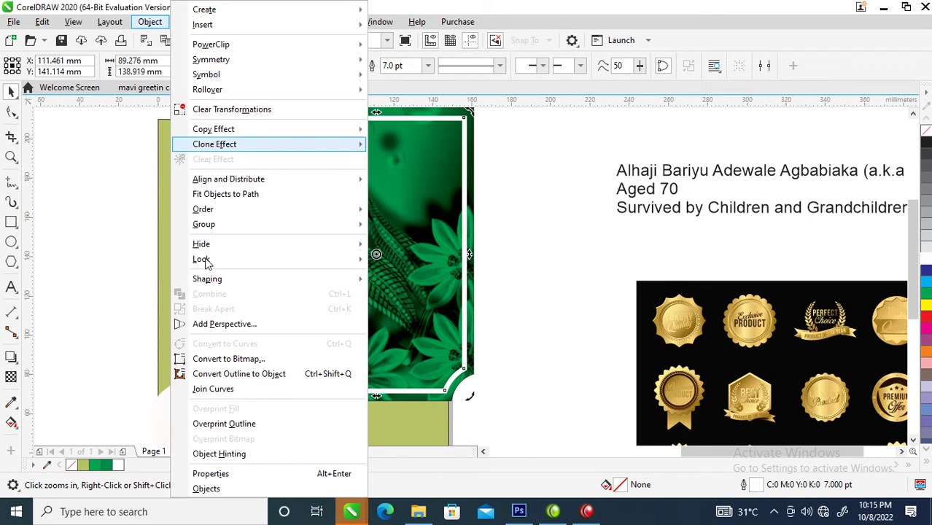
left_click(245, 376)
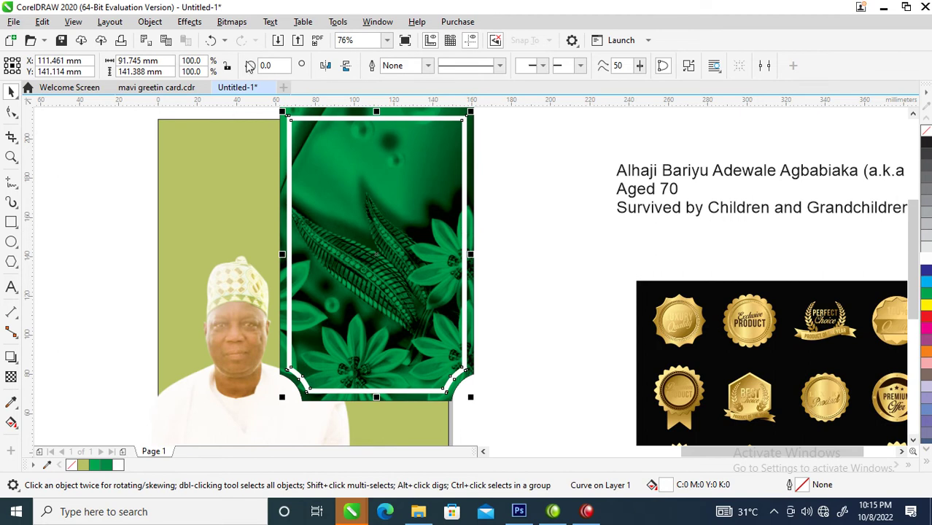
Fill the converted inner border with 10% black
left_click(150, 22)
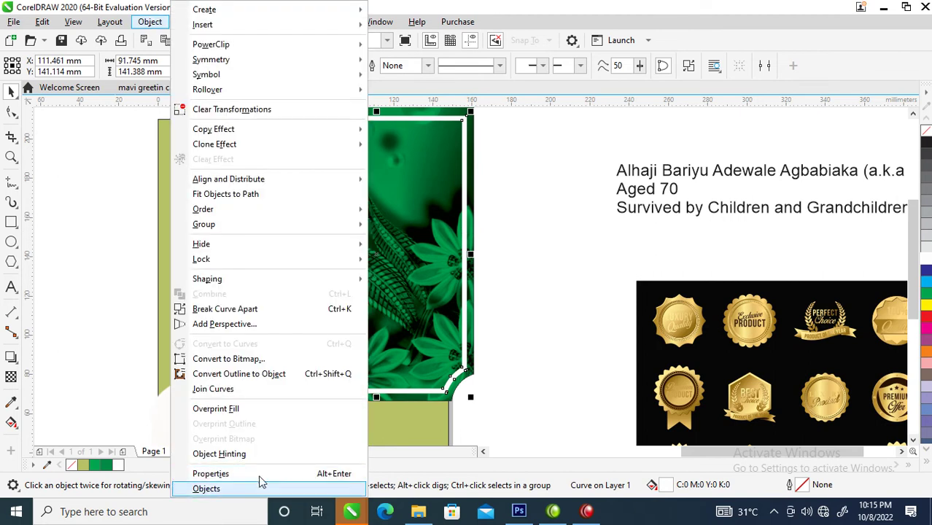
left_click(249, 374)
left_click(468, 288)
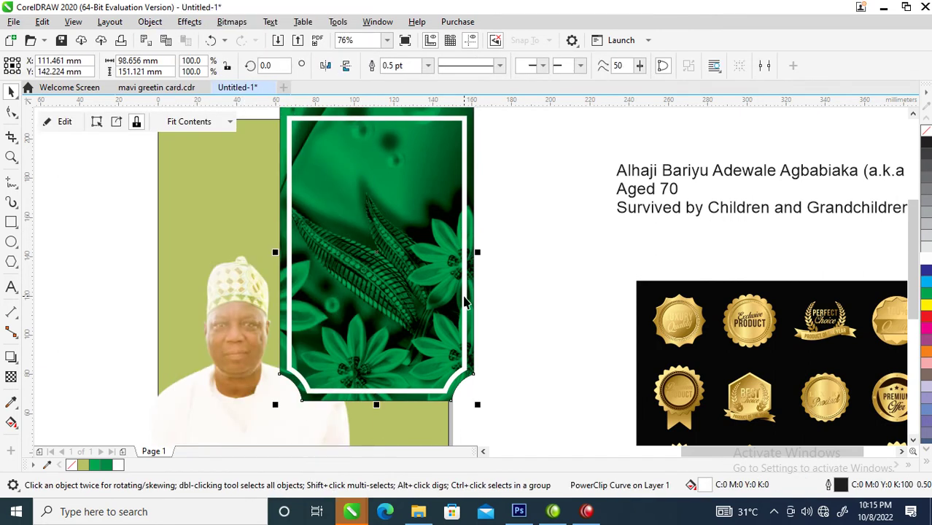
left_click(925, 248)
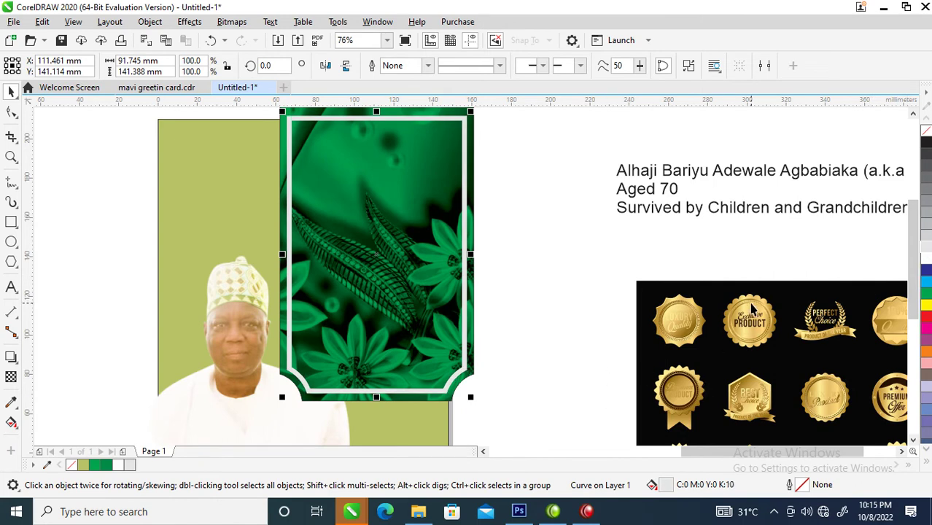
Copy all properties of the gold Exclusive Product badge onto the inner border to give it a gold gradient
left_click_drag(753, 313, 464, 252)
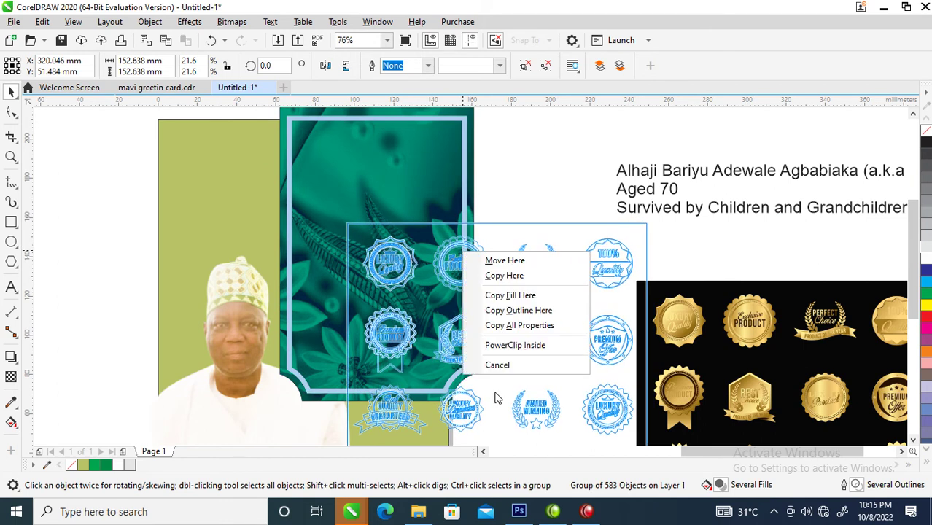
left_click(517, 326)
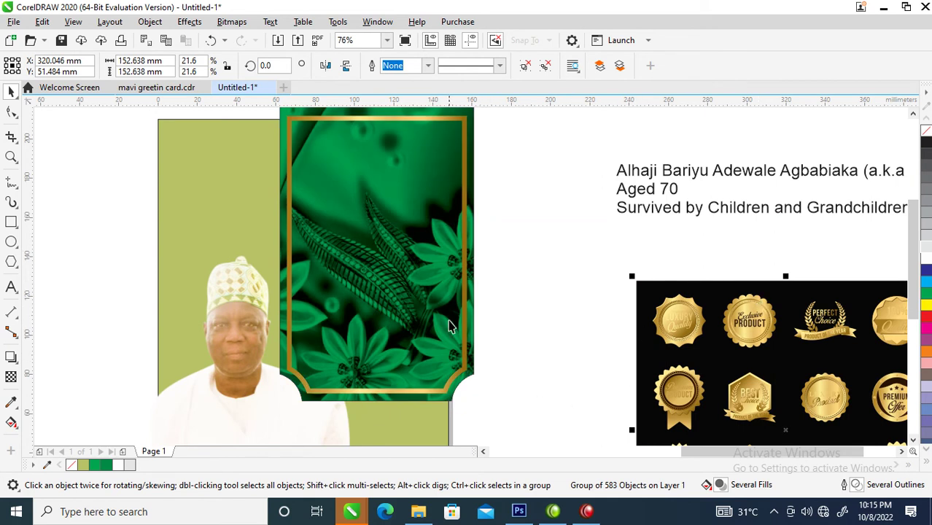
left_click_drag(696, 393, 638, 374)
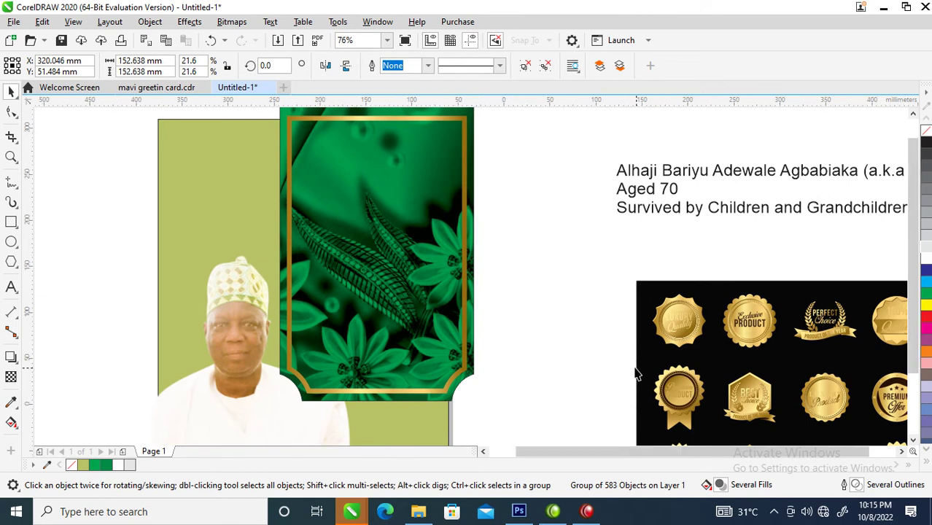
Select the floral frame together with its gold border and group them
scroll(638, 374, "down", 4)
key("z")
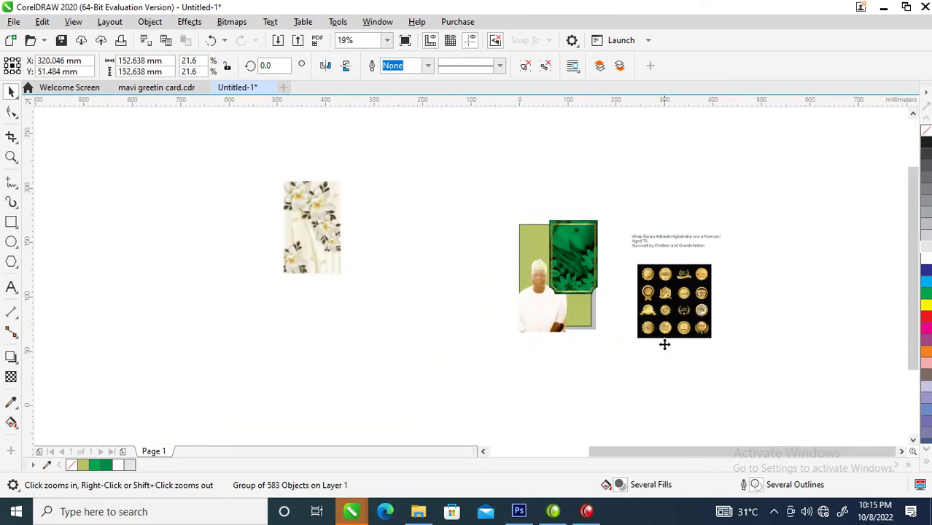
scroll(661, 258, "up", 2)
left_click_drag(554, 139, 374, 355)
key("ctrl+g")
Rotate the grouped floral frame about 45° clockwise and move it over the poster's upper part
left_click(463, 190)
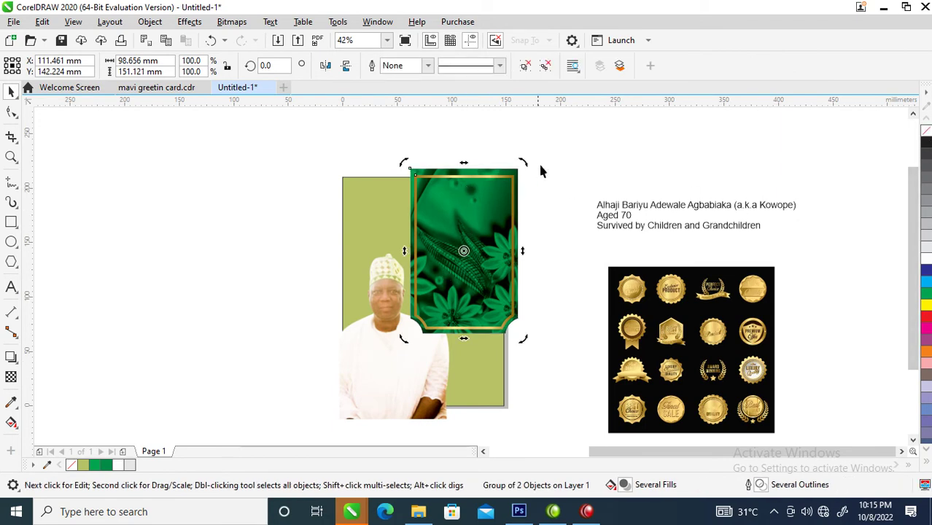
left_click_drag(521, 164, 570, 235)
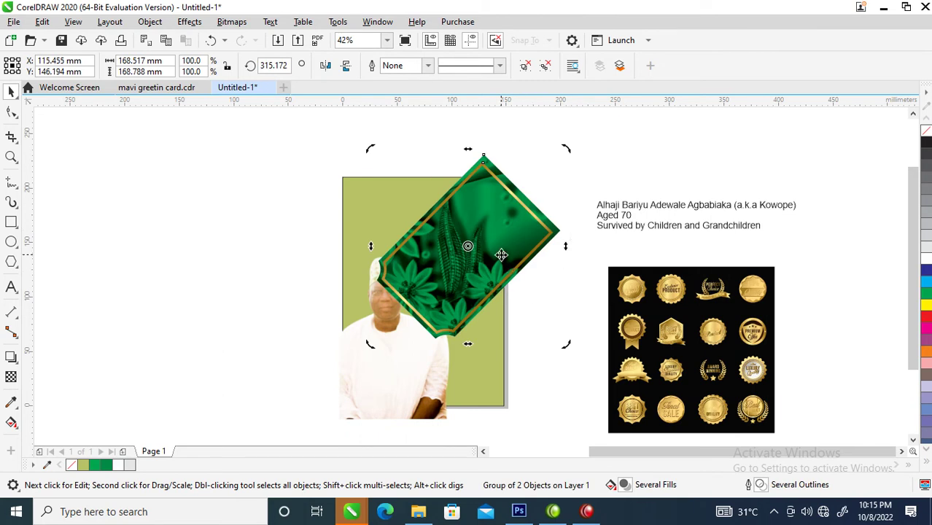
left_click_drag(501, 261, 495, 241)
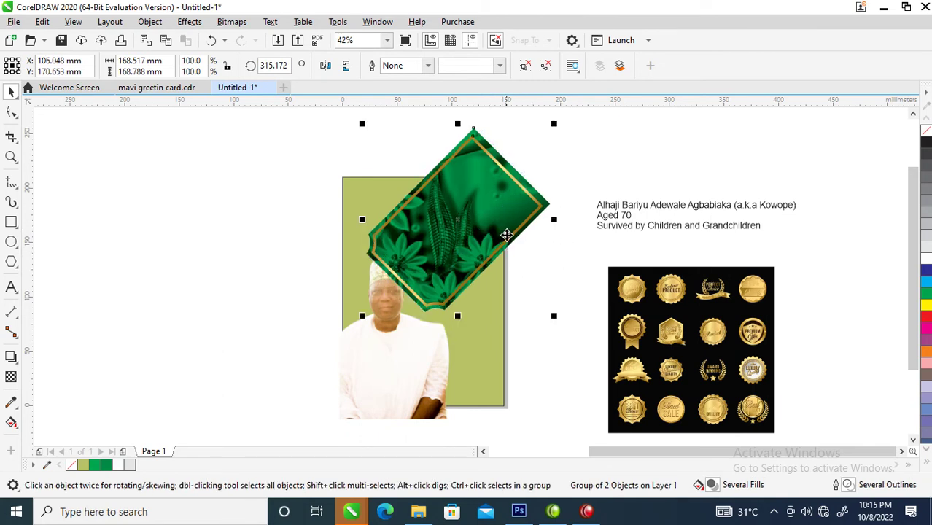
PowerClip the rotated floral frame group inside the green poster background and position it towards the poster's upper-right area
key("ctrl+z")
left_click_drag(555, 292, 435, 177)
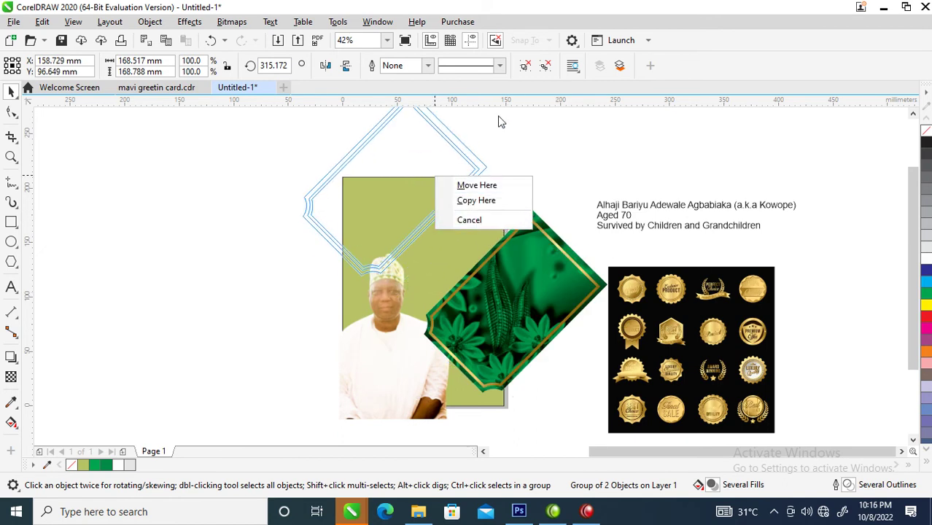
left_click(469, 219)
left_click_drag(533, 281, 370, 183)
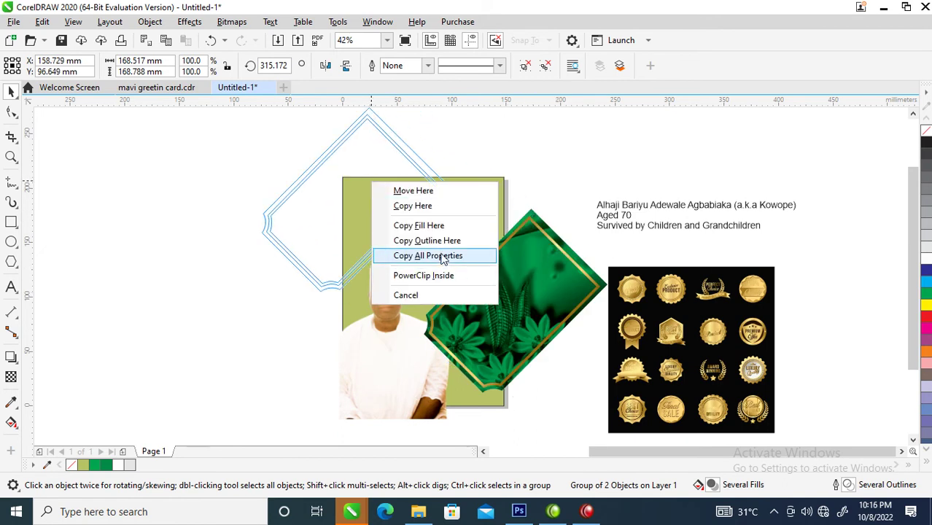
left_click(423, 278)
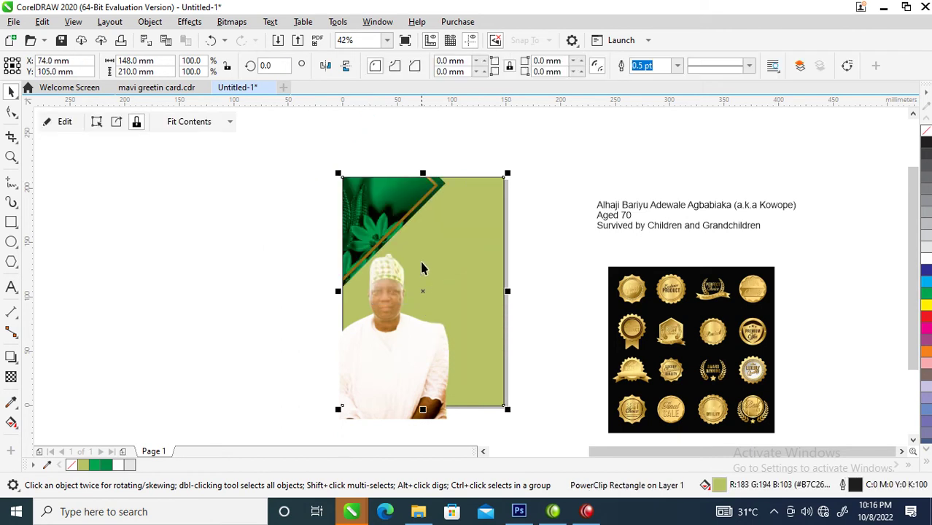
left_click(396, 217, "ctrl")
left_click_drag(396, 217, 503, 234)
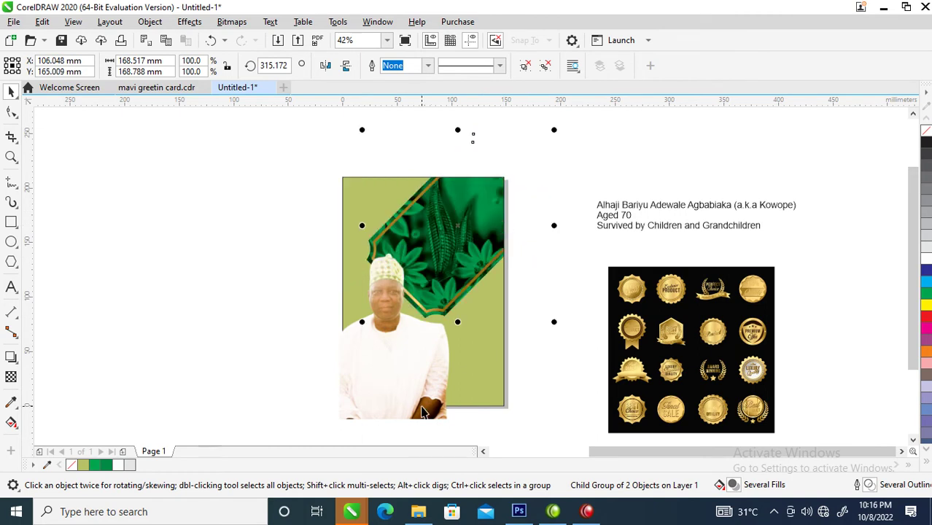
PowerClip the man's portrait inside the poster background and position it in the poster's lower-left corner
left_click(424, 409)
left_click_drag(442, 320, 474, 196)
left_click(530, 243)
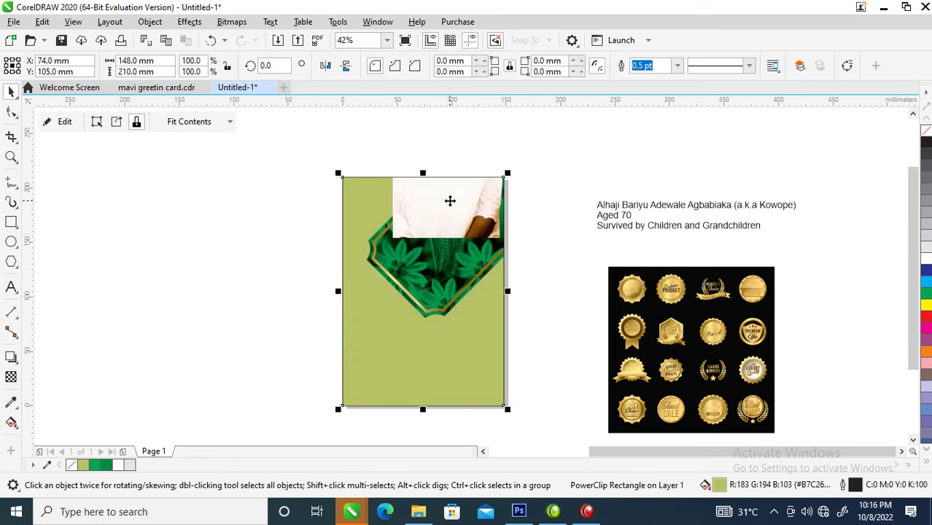
left_click(450, 201)
left_click_drag(457, 203, 407, 393)
left_click(402, 391)
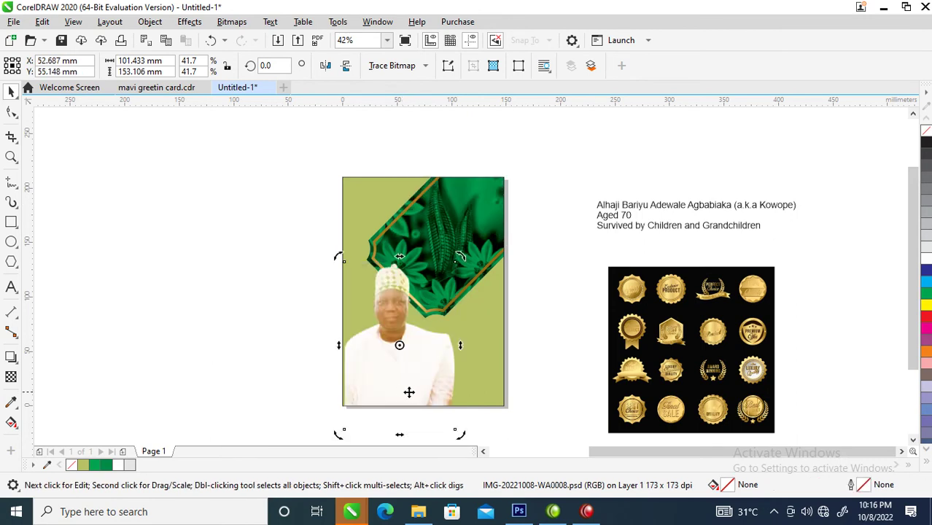
left_click(410, 363)
left_click_drag(428, 359, 423, 360)
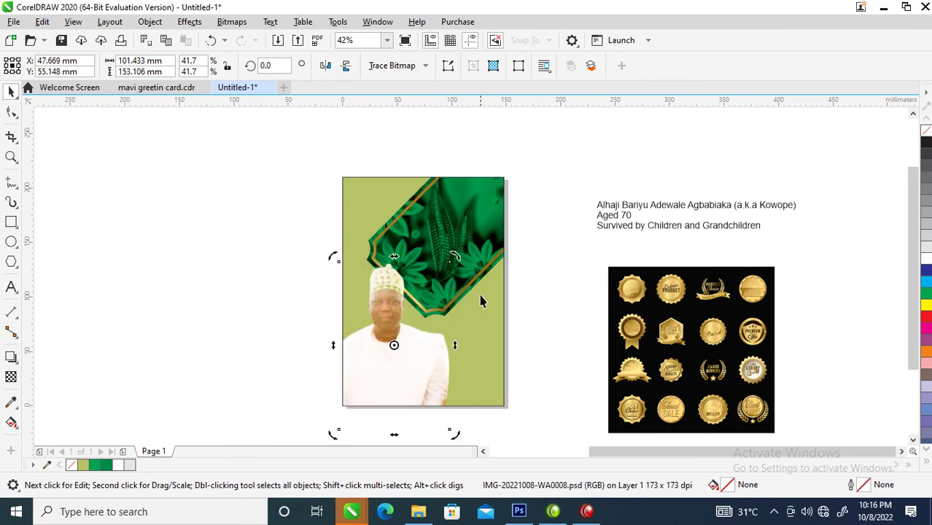
Nudge the clipped floral frame slightly and move the three-line details text over it with a white fill
left_click(455, 261, "ctrl")
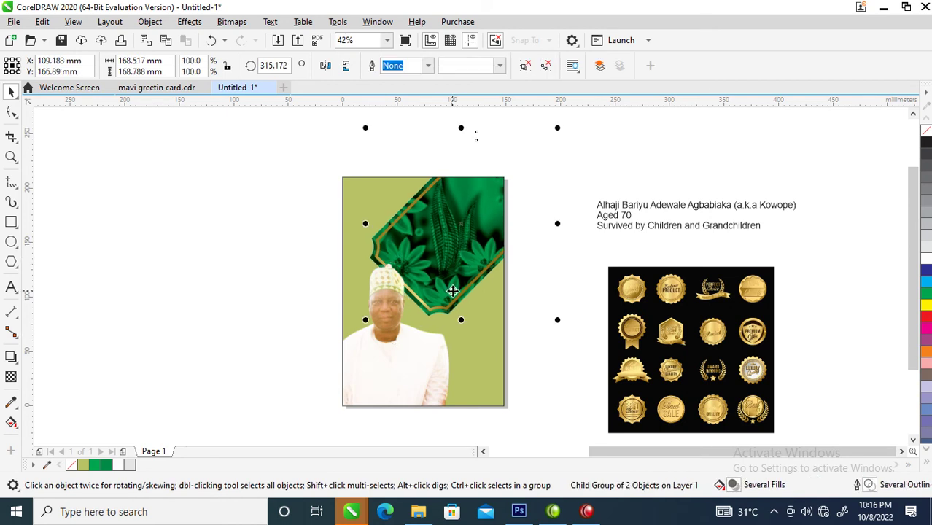
left_click_drag(453, 291, 449, 293)
left_click_drag(679, 212, 459, 236)
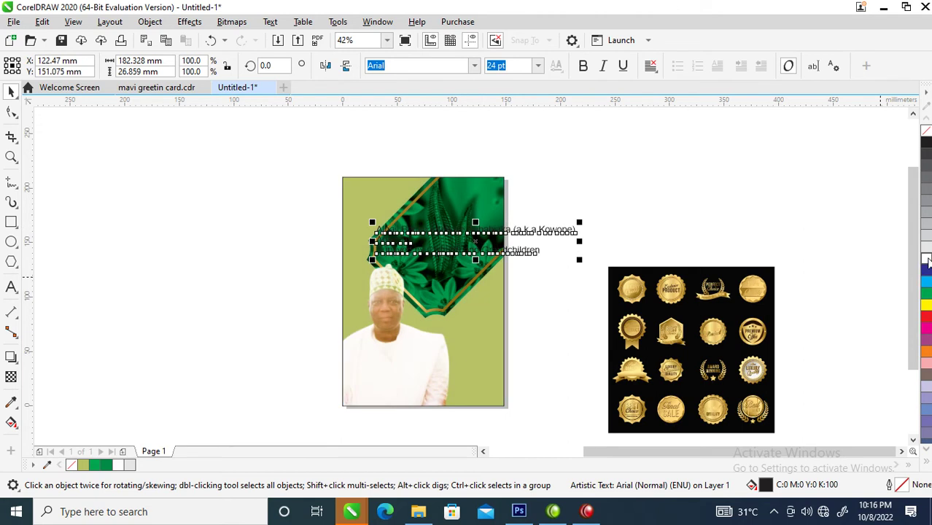
Lighten the poster background by mixing white into its fill until it is a pale olive green (R 212, G 218, B 165)
key("z")
left_click_drag(305, 142, 602, 455)
left_click(478, 330)
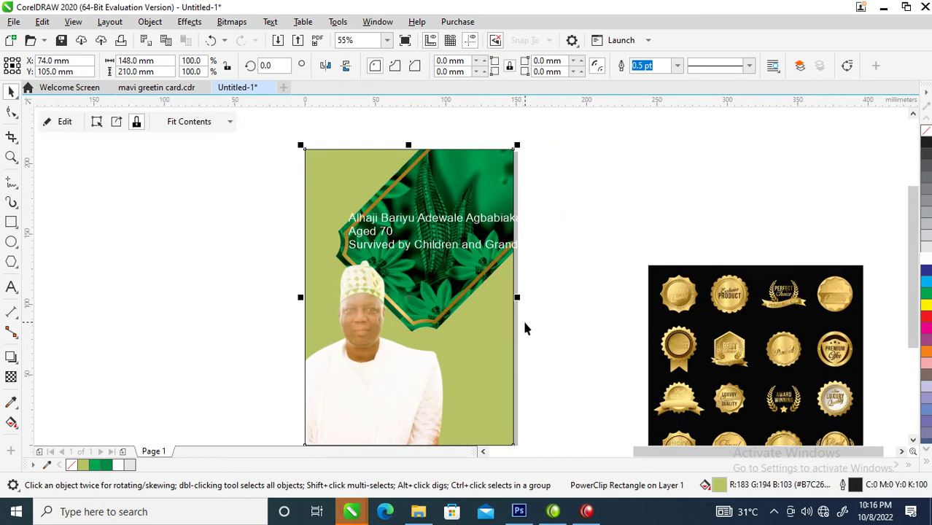
left_click(926, 260, "ctrl")
left_click(926, 259, "ctrl")
left_click(926, 259, "ctrl")
left_click(925, 260, "ctrl")
left_click(926, 260, "ctrl")
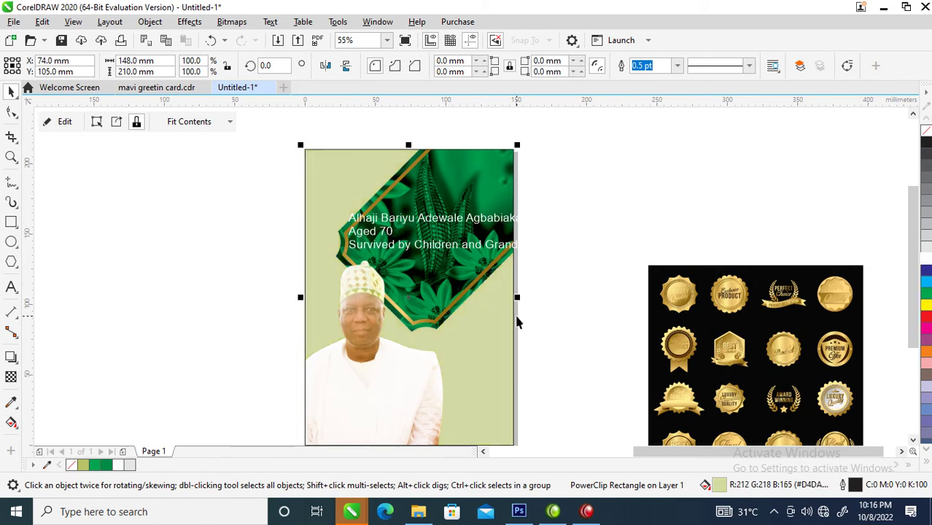
Make a horizontally mirrored copy of the poster rectangle directly against its left edge
left_click_drag(518, 299, 172, 299)
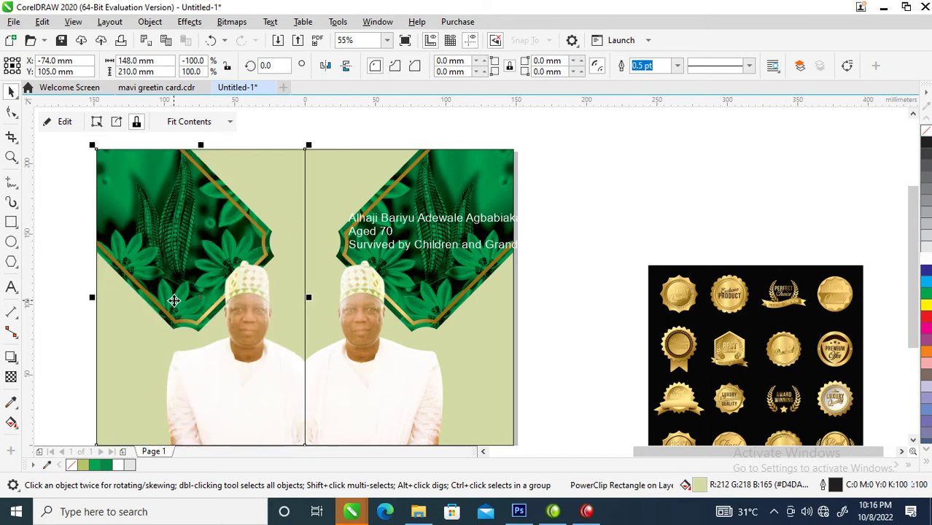
right_click(173, 299)
left_click(583, 289)
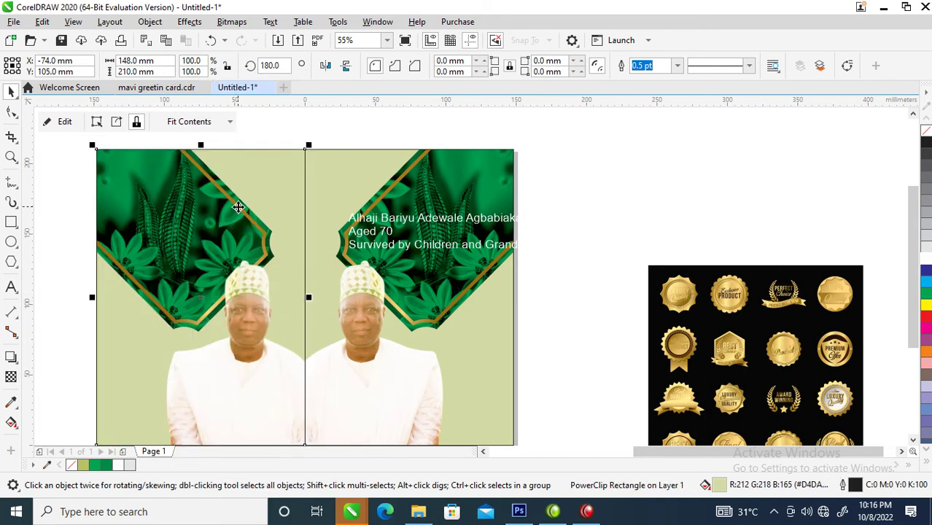
Delete the floral frame and the portrait from inside the mirrored poster copy
left_click(180, 213, "ctrl")
key("Delete")
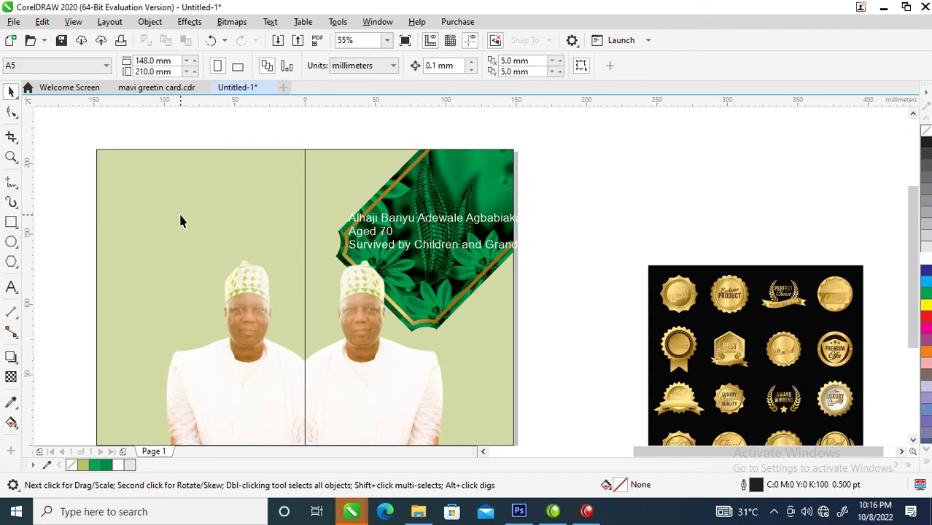
left_click(239, 357)
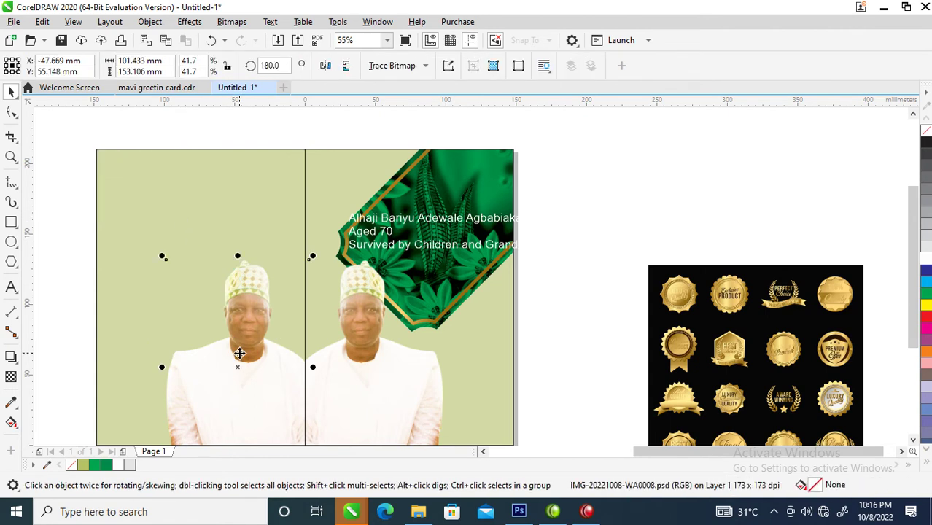
key("Delete")
Remove the PowerClip frame from the emptied mirrored copy so that it is a plain rectangle
right_click(154, 310)
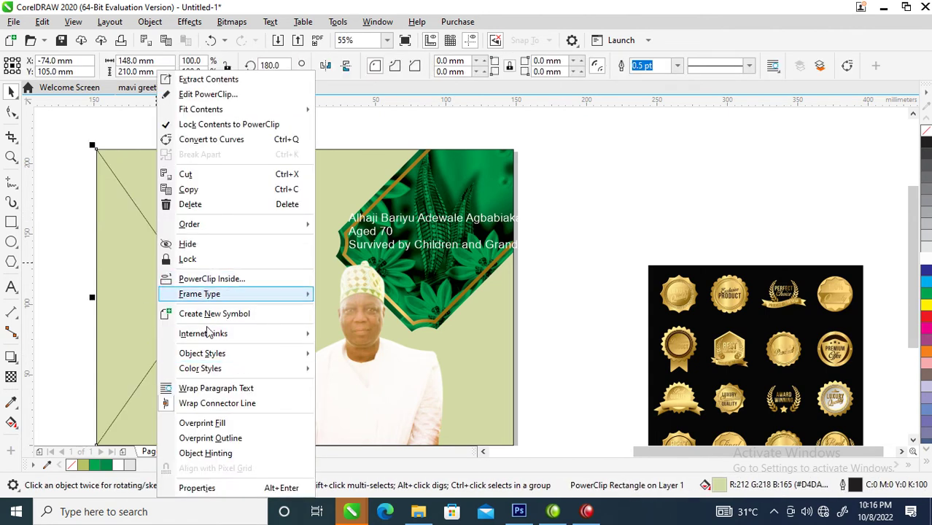
mouse_move(207, 299)
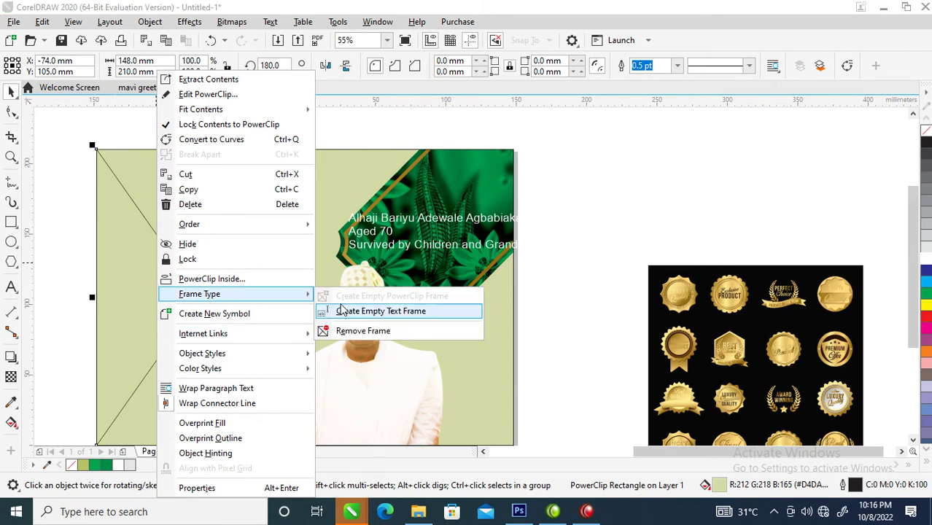
left_click(362, 333)
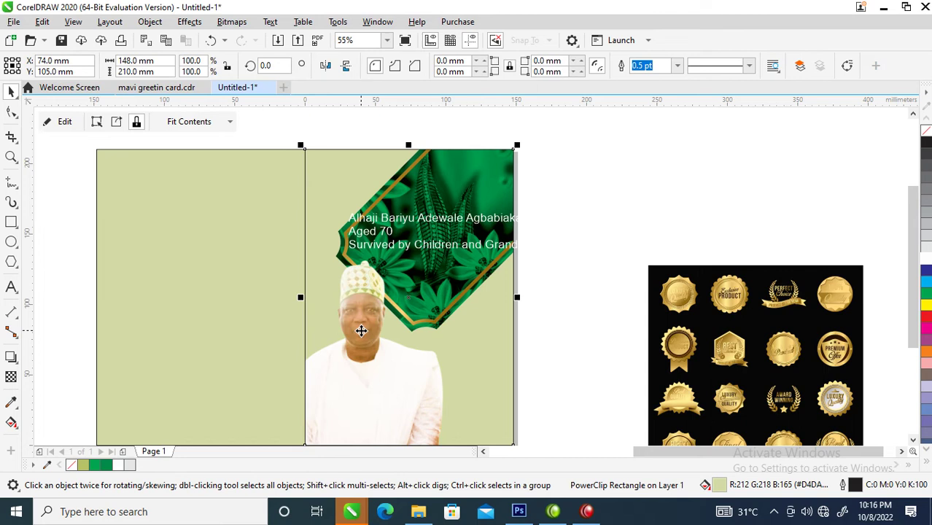
left_click(268, 235)
Set the white details text to the FuturaTEE font and break it apart into separate lines
scroll(348, 274, "down", 3)
key("z")
left_click_drag(199, 183, 476, 373)
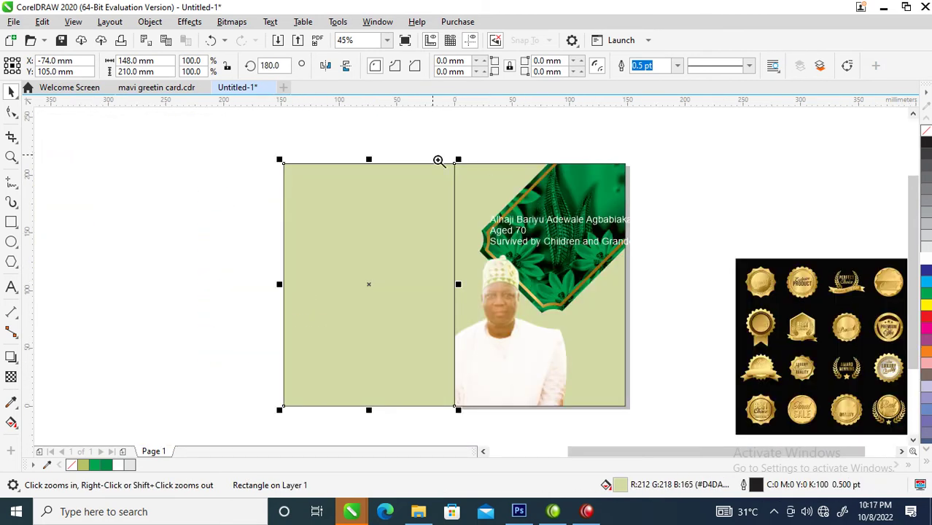
scroll(664, 193, "up", 3)
key("space")
left_click(505, 248)
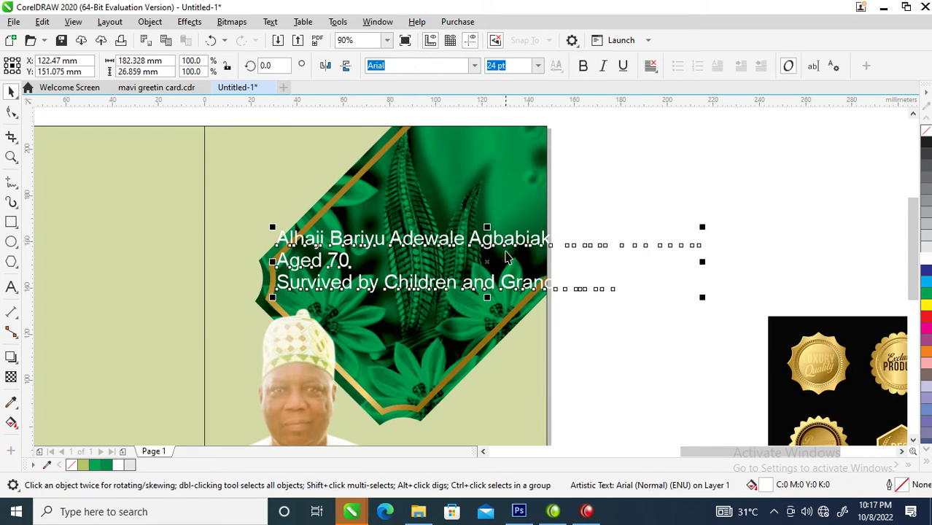
left_click(474, 66)
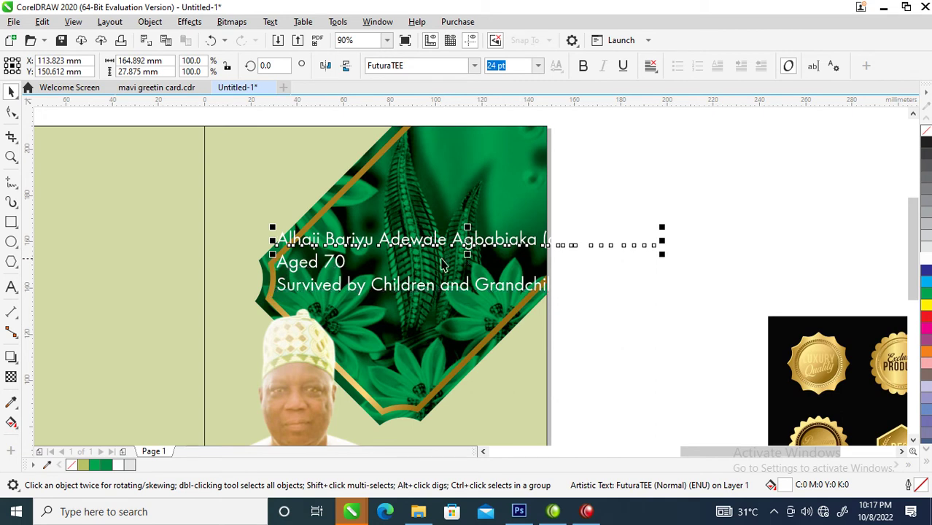
Copy the name line to the poster's upper-left area and replace its text with "Celebration of Life" on two lines
left_click_drag(435, 242, 378, 181)
double_click(322, 173)
key("ctrl+a")
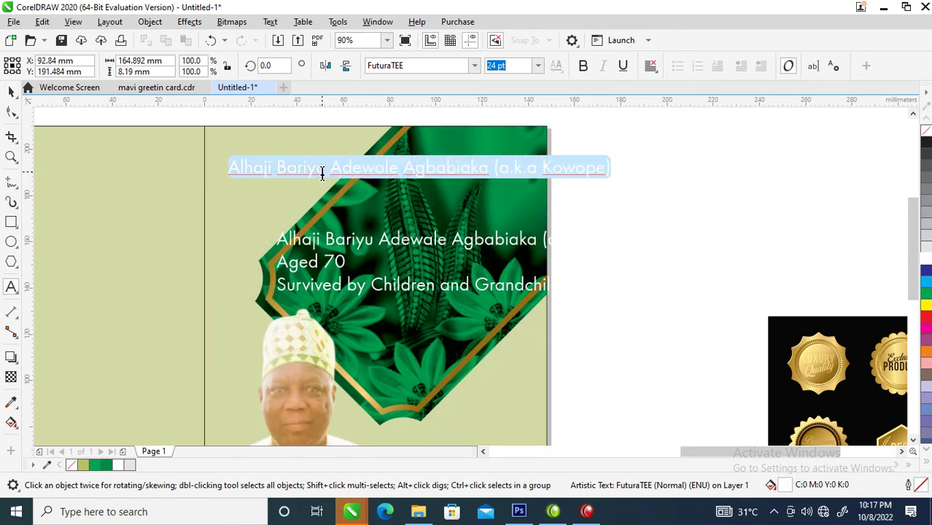
type("Ce")
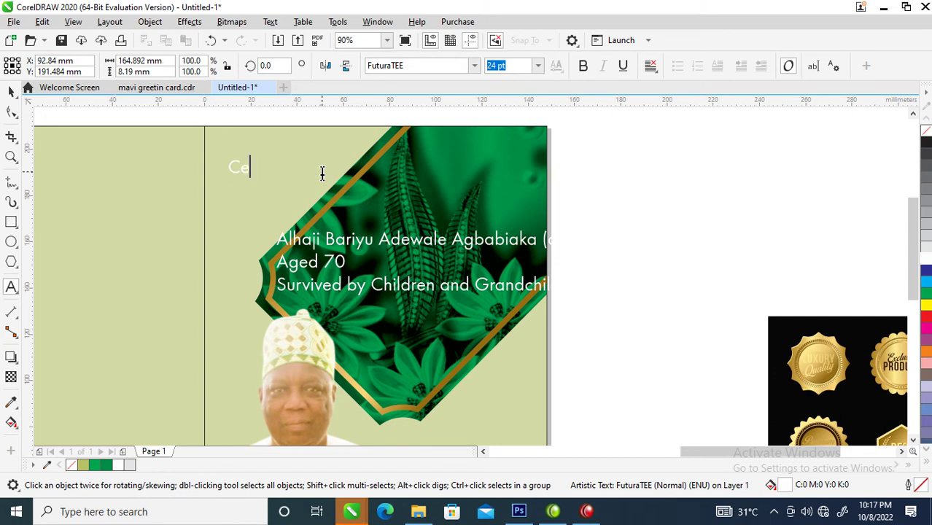
type("lebration of Life")
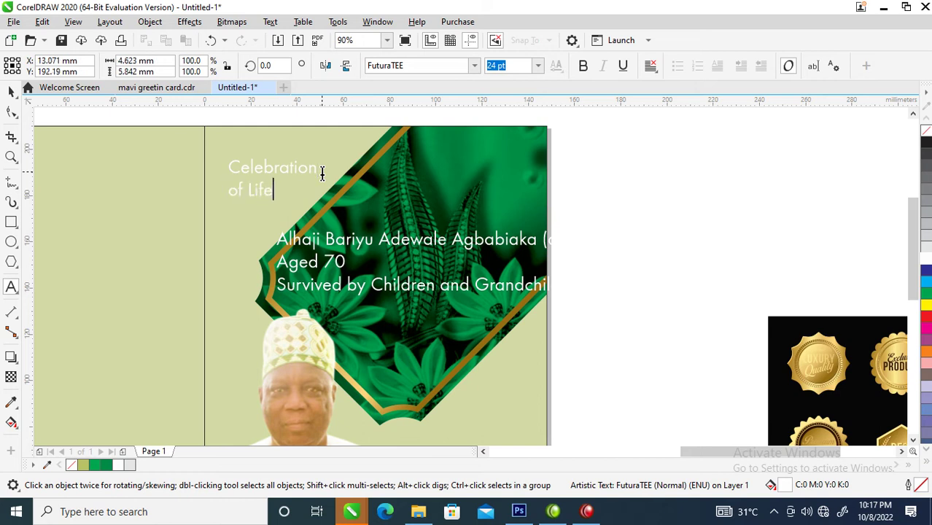
key("ctrl+space")
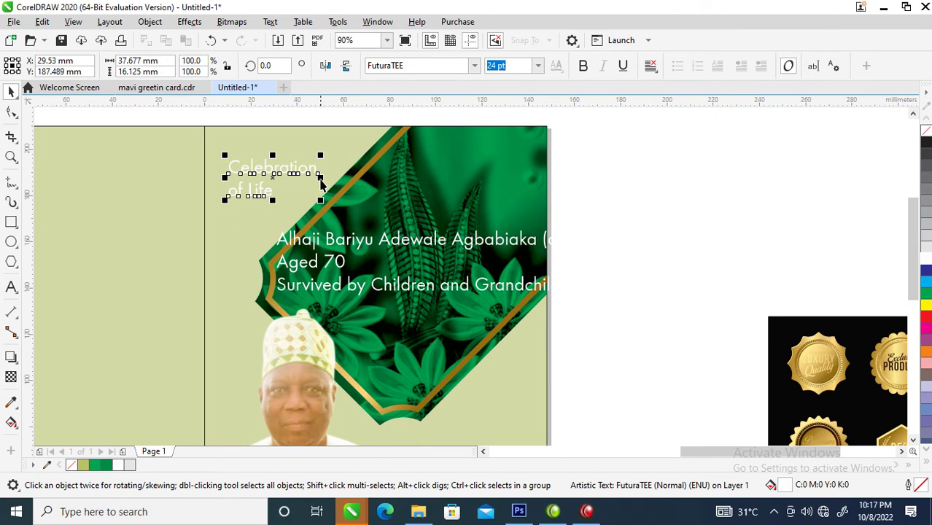
Set the "Celebration of Life" heading in Hello Paris Serif with a 100% black fill
left_click(474, 66)
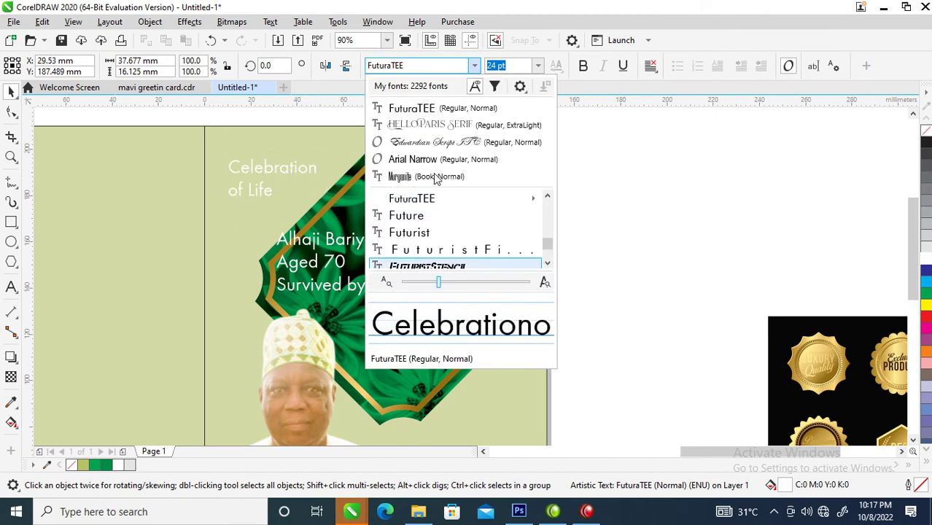
left_click(433, 126)
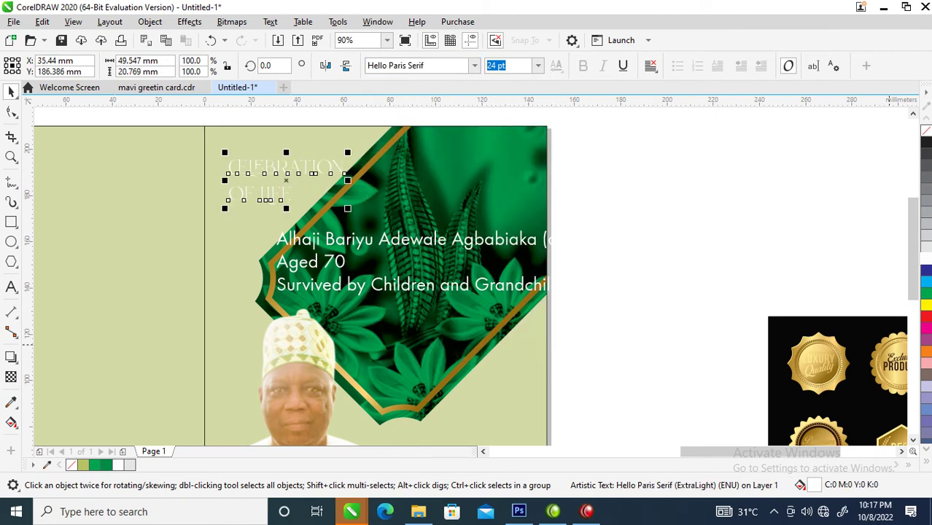
left_click(927, 145)
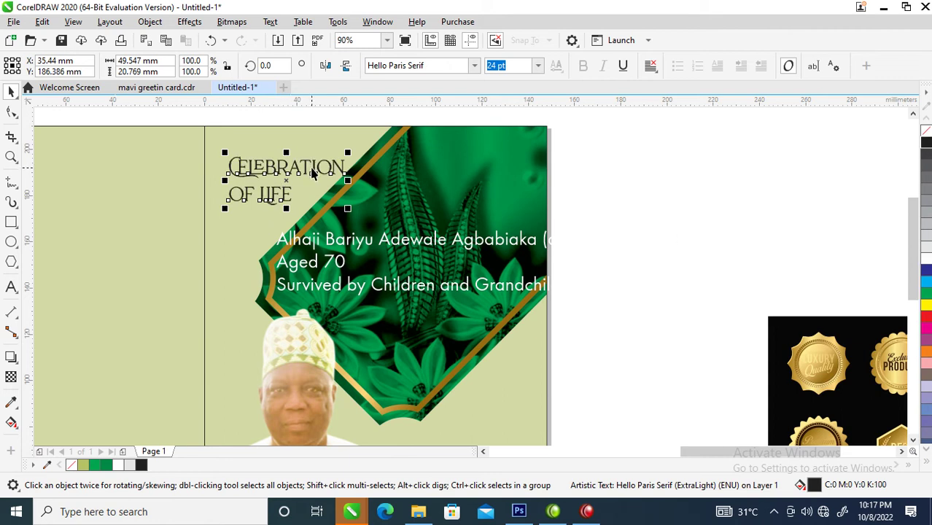
Break the heading into separate words, enlarge "Life" to about 58 pt with a white fill, and place it beside "of"
left_click(273, 203)
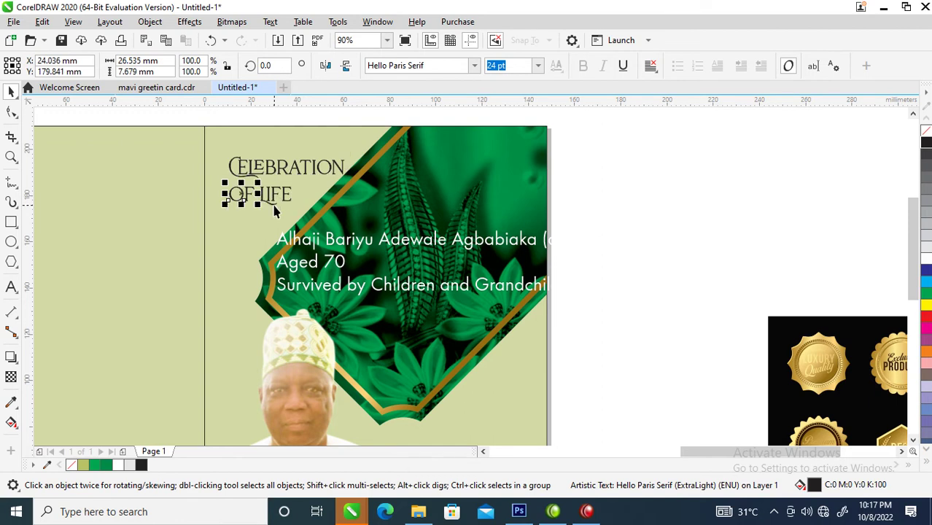
left_click(281, 203)
left_click_drag(293, 207, 339, 237)
left_click_drag(315, 199, 414, 171)
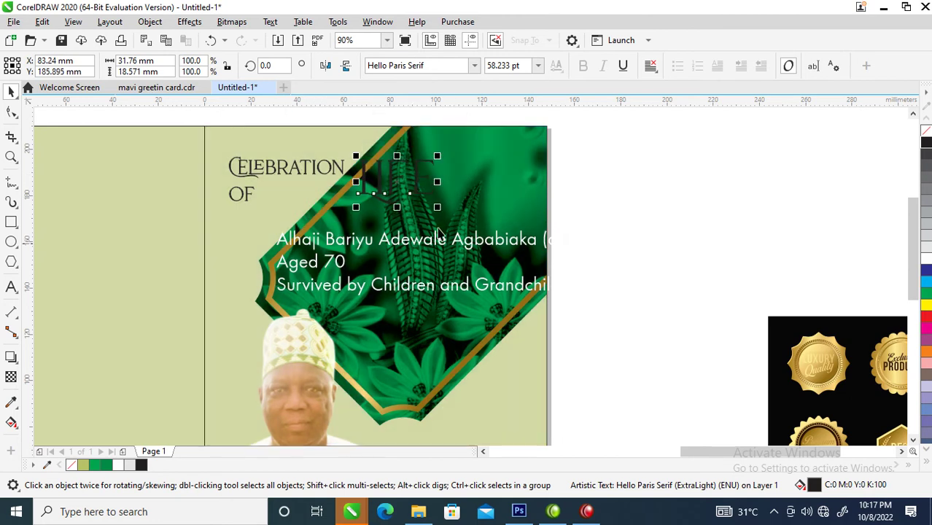
left_click(926, 263)
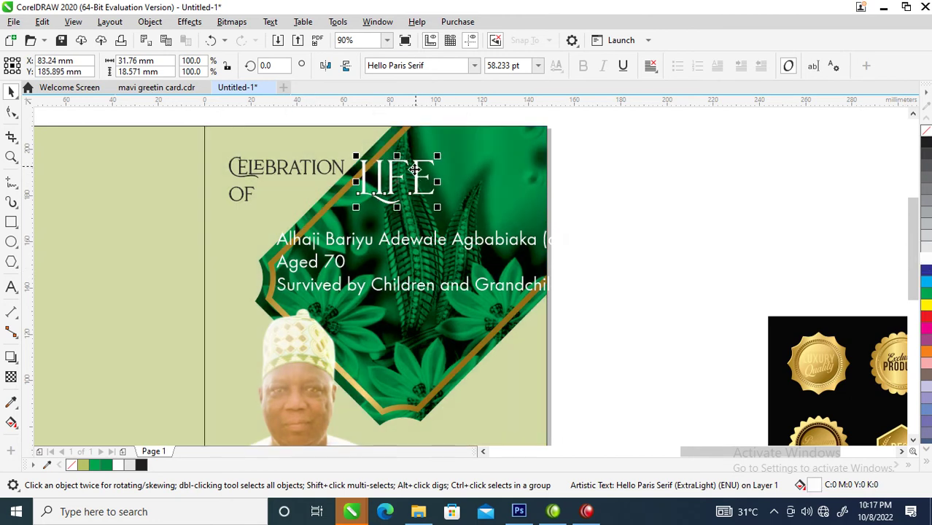
left_click_drag(380, 187, 325, 198)
Shift the clipped floral frame down and to the right, away from the heading, and fill the word "Life" with green
left_click_drag(438, 181, 473, 210)
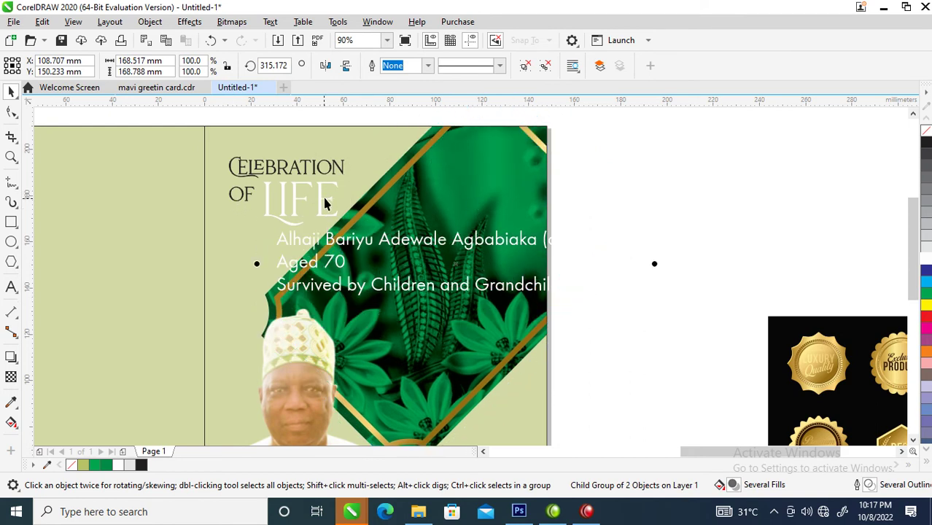
left_click(295, 197)
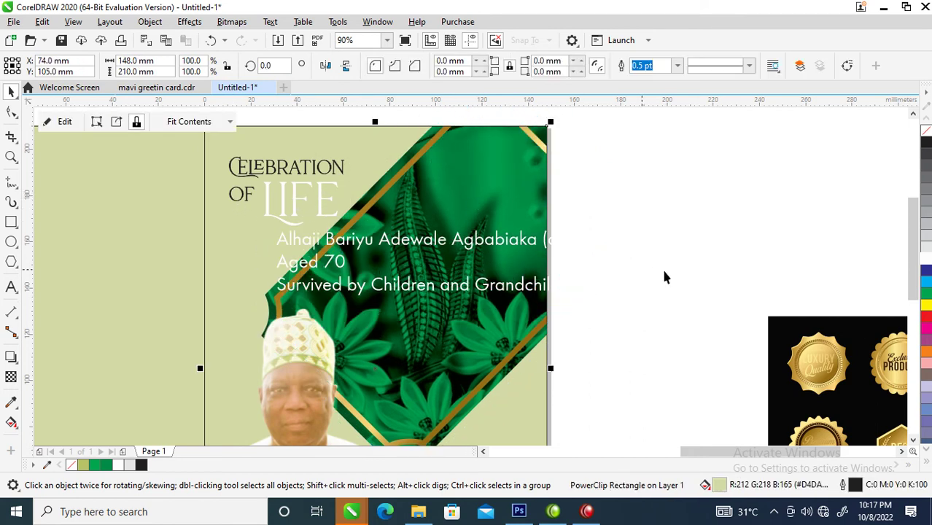
left_click(319, 197, "ctrl")
left_click(926, 299)
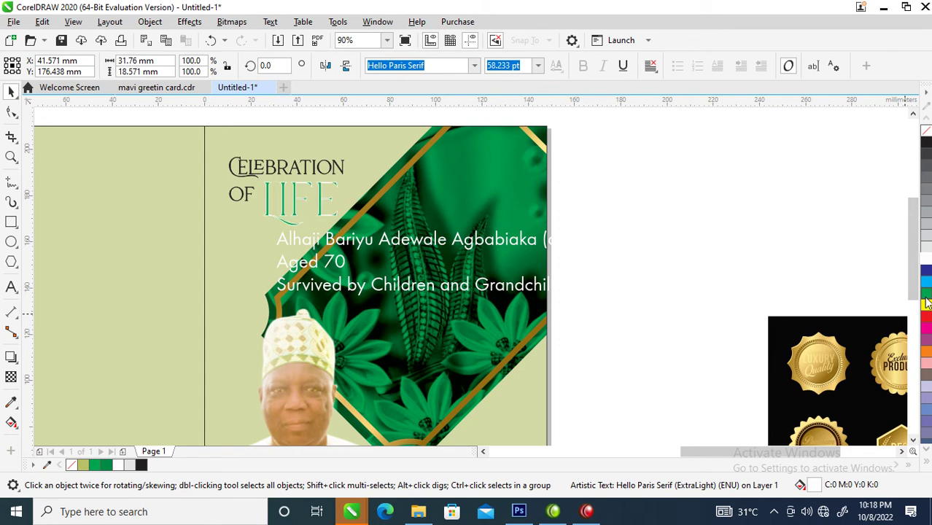
Set the word "of" in the heading in Trajan Pro
left_click(241, 196)
left_click(474, 65)
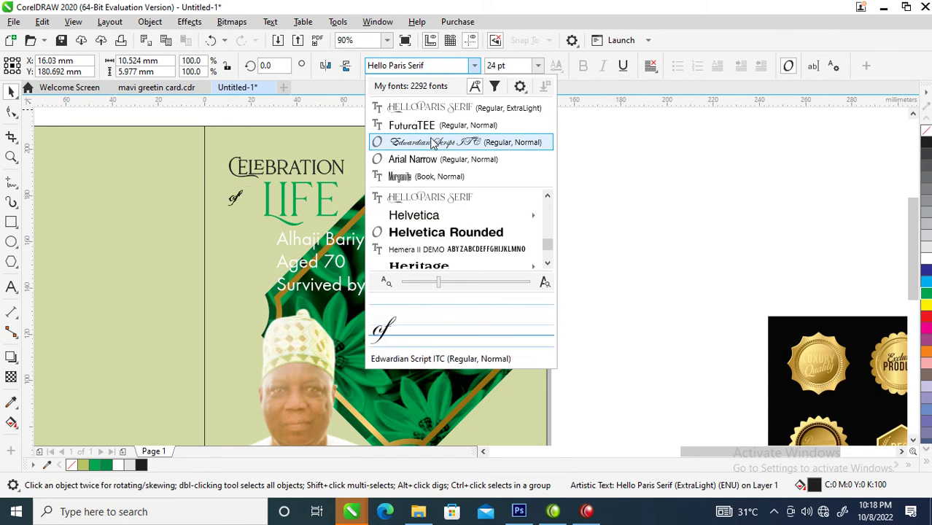
key("t")
key("r")
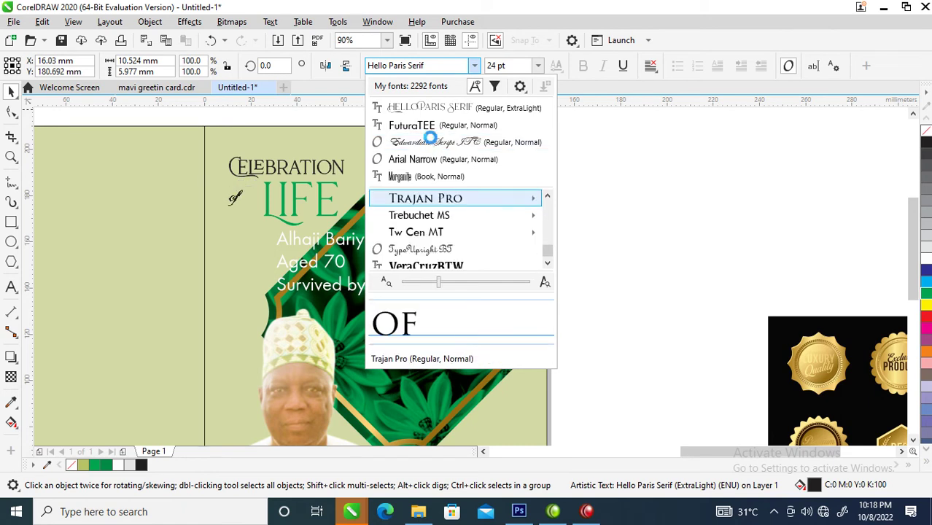
key("Return")
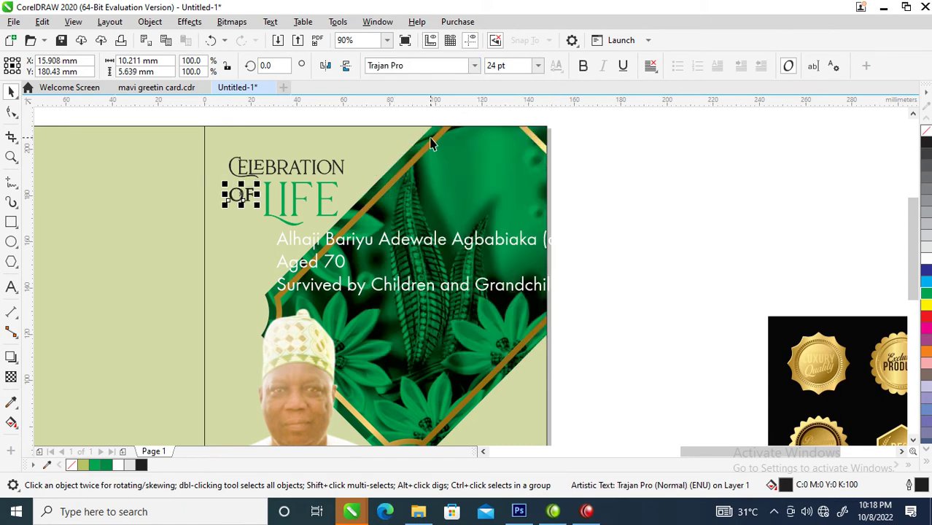
Shrink the word "of" to about 16.5 pt and place it against the "L" of "Life"
key("z")
left_click_drag(210, 132, 530, 281)
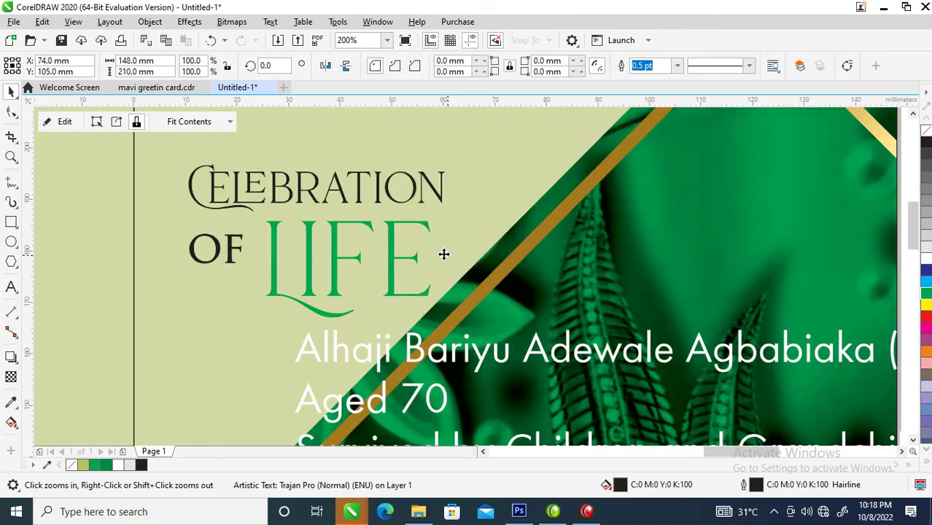
left_click(233, 246)
left_click_drag(247, 231, 264, 253)
Shrink "Celebration" to about 13.5 pt above "Life" and widen its letter spacing so it ends level with "Life"
left_click(358, 179)
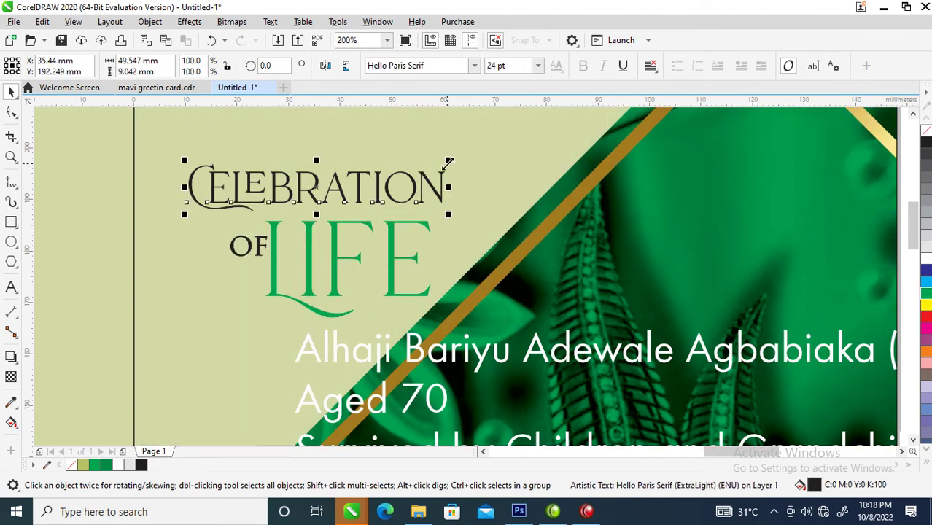
left_click_drag(451, 157, 395, 154)
left_click_drag(340, 186, 325, 198)
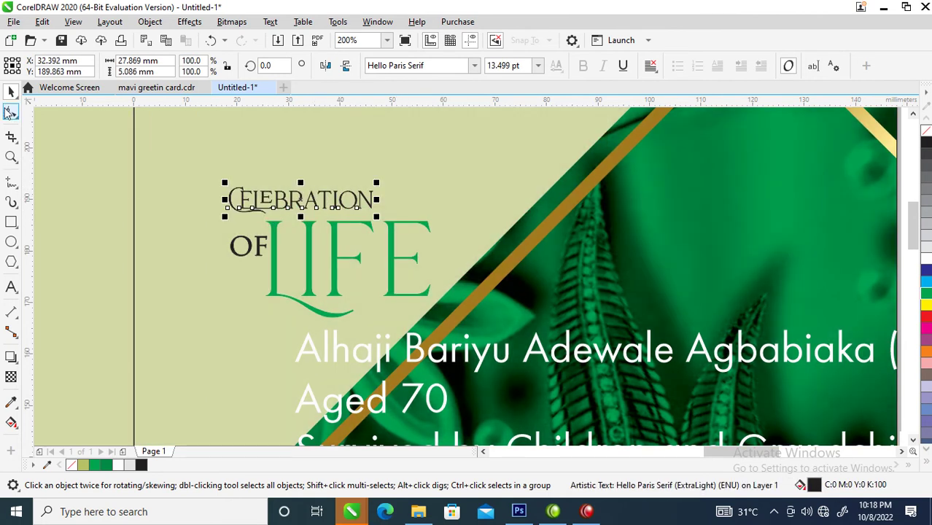
left_click(11, 113)
left_click_drag(377, 219, 435, 218)
key("space")
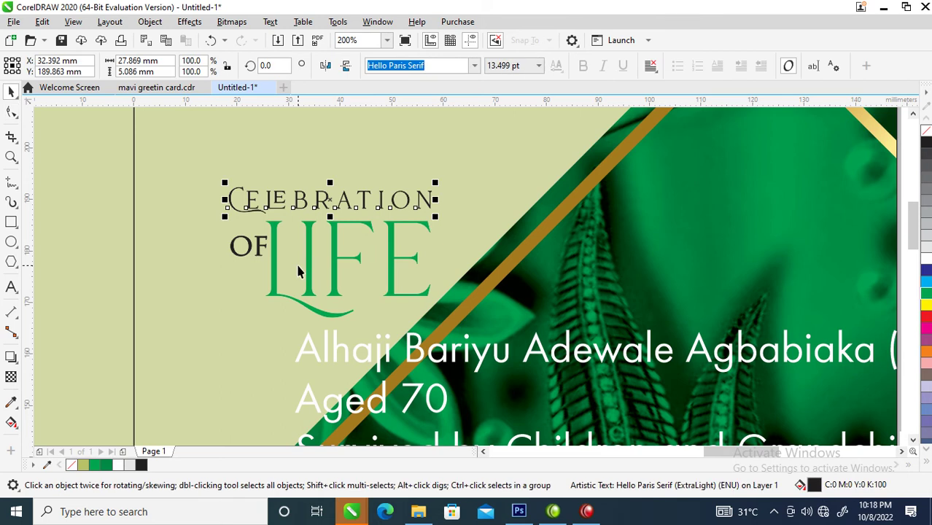
Draw a rectangle about 6.7 × 5.3 mm over the word "of", reaching the stem of the "L", with green fill and outline
left_click_drag(200, 152, 485, 327)
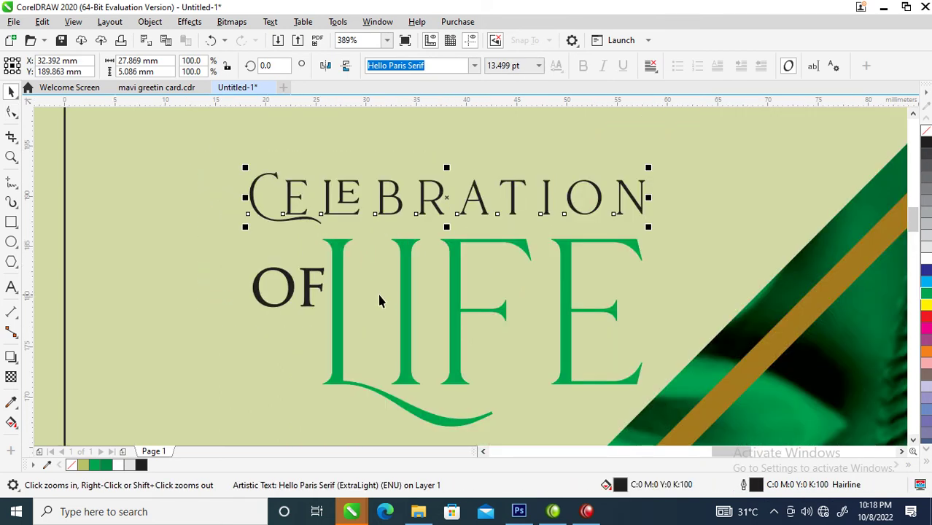
left_click(11, 222)
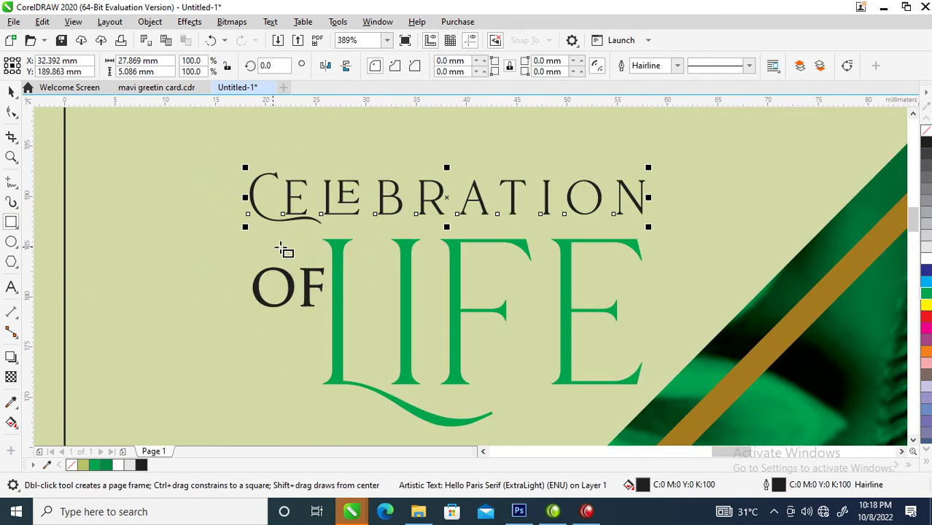
mouse_move(269, 254)
left_mouse_down()
mouse_move(349, 317)
mouse_move(338, 309)
left_mouse_up()
left_click(924, 295)
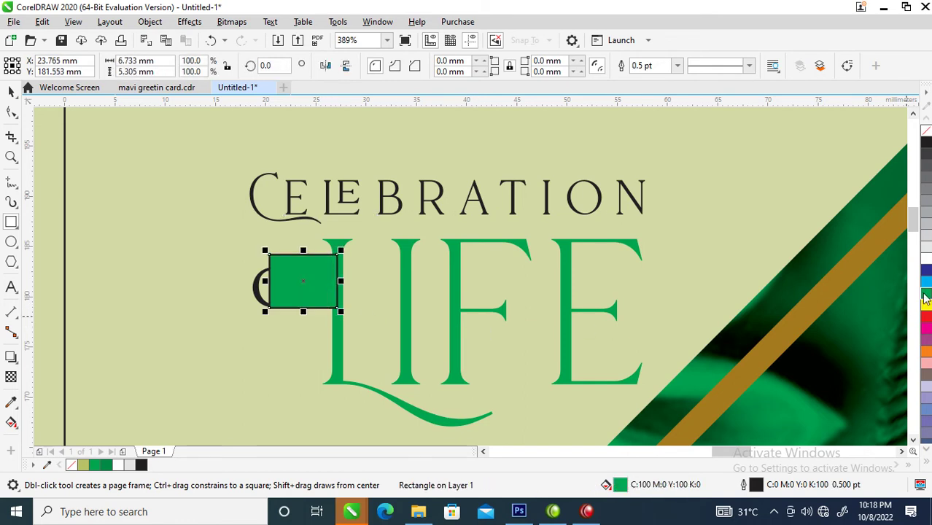
key("space")
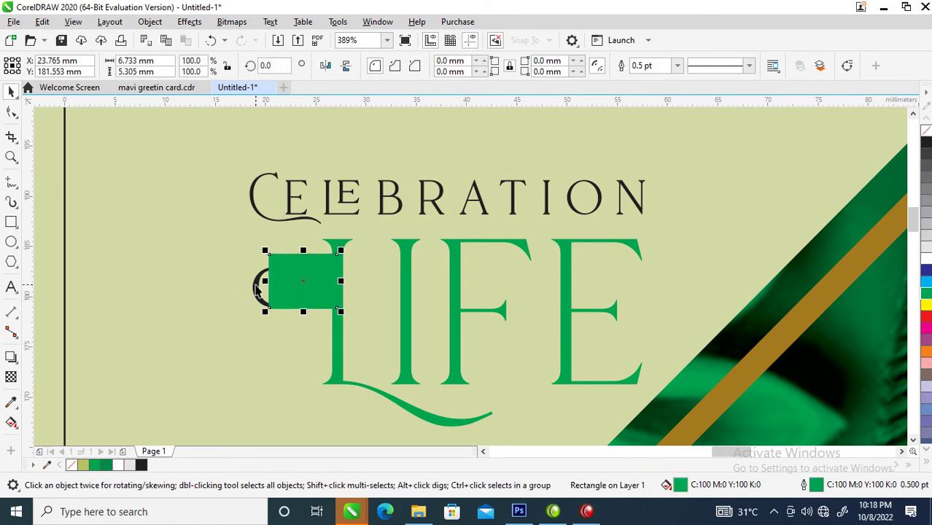
Bring "of" in front of the green rectangle, shrink it to about 11.3 pt inside the box and fill it white
left_click(255, 287)
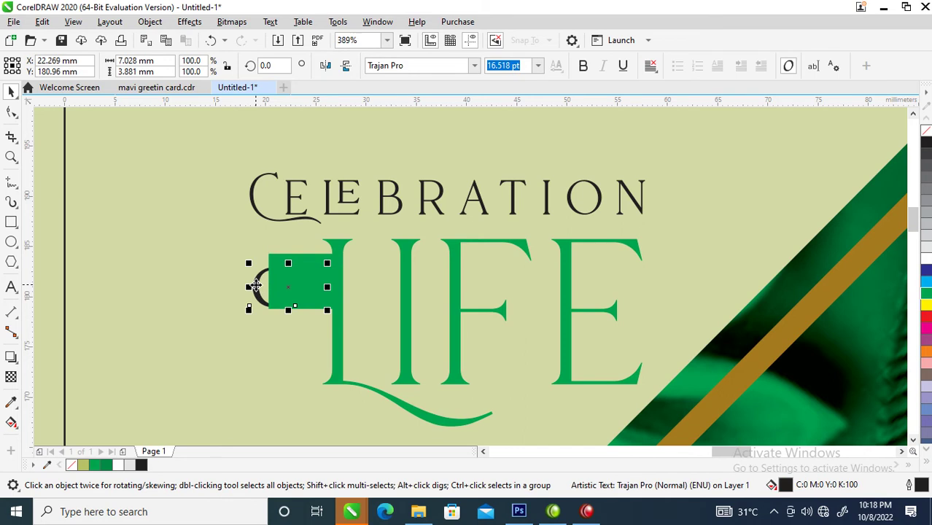
key("shift+Page_Up")
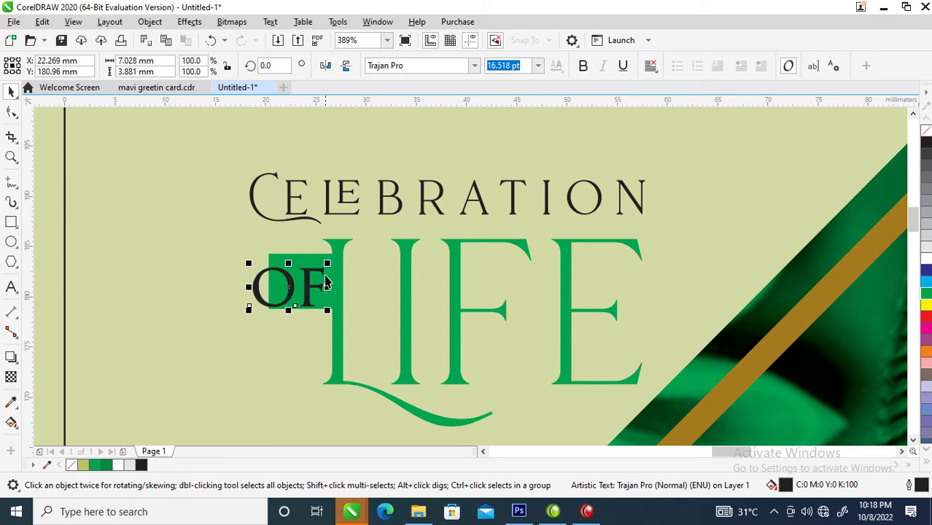
left_click_drag(327, 264, 318, 277)
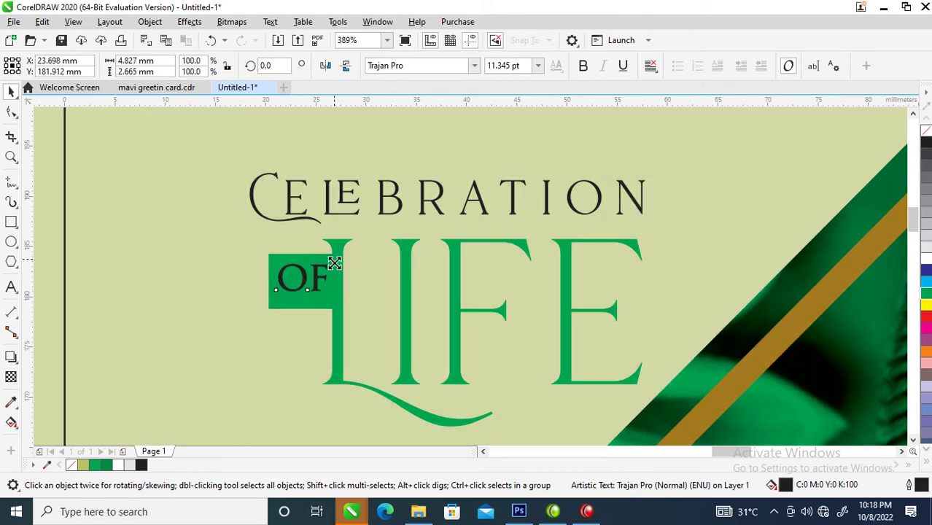
left_click(335, 267)
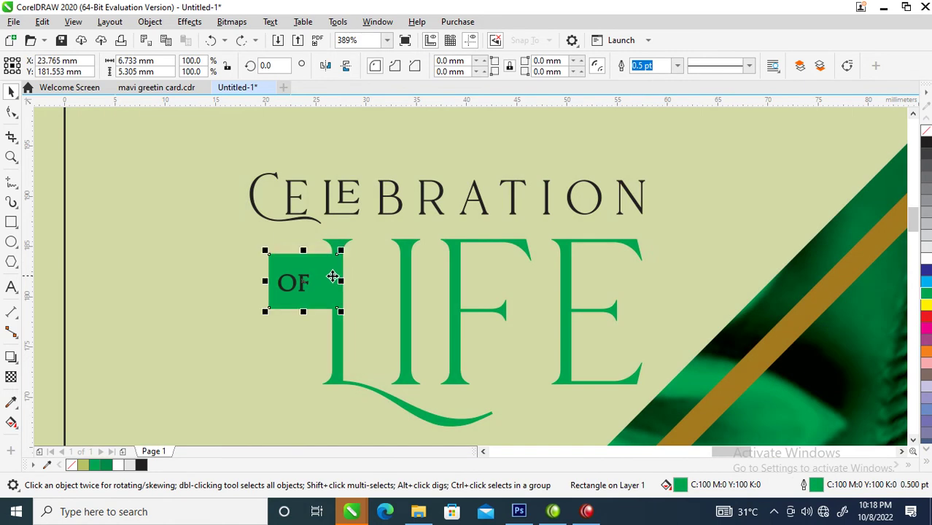
left_click(323, 278)
left_click(925, 259)
Spread out the details text, moving the "Survived by" and "Aged 70" lines down the floral frame and the name line further into it
scroll(392, 283, "down", 5)
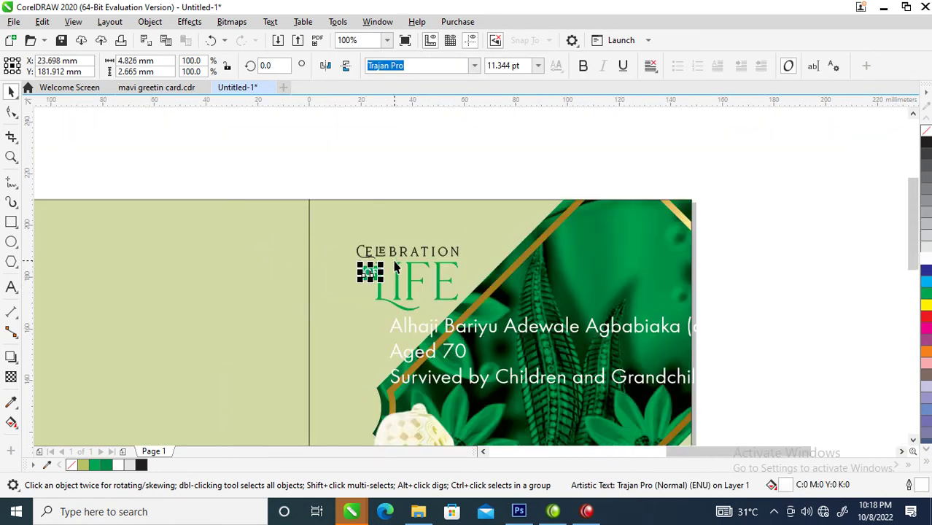
key("z")
left_click_drag(347, 258, 592, 407)
key("space")
left_click(497, 326)
left_click_drag(557, 291, 598, 422)
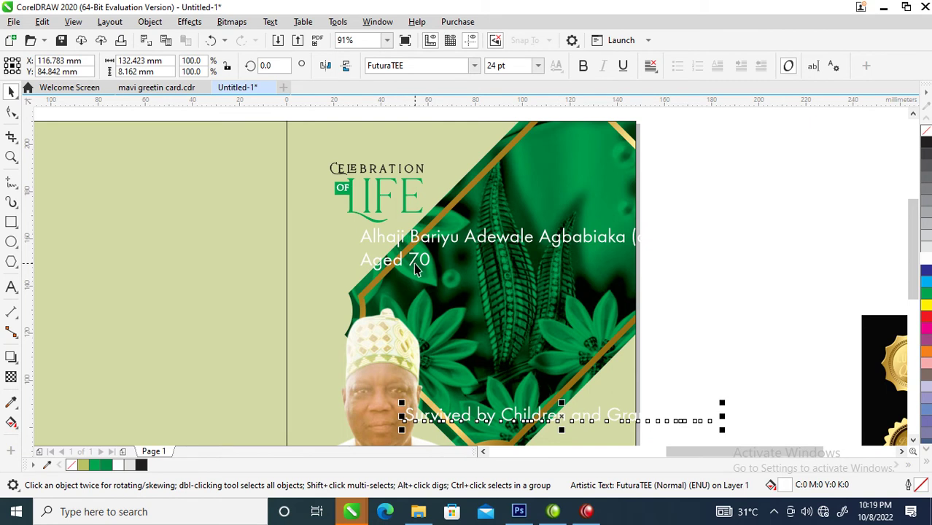
left_click_drag(426, 271, 531, 386)
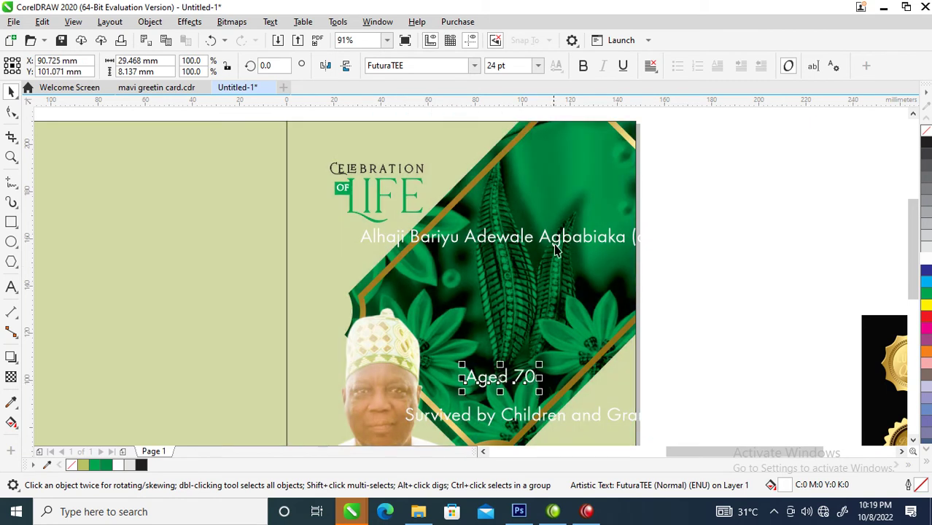
left_click_drag(552, 252, 635, 265)
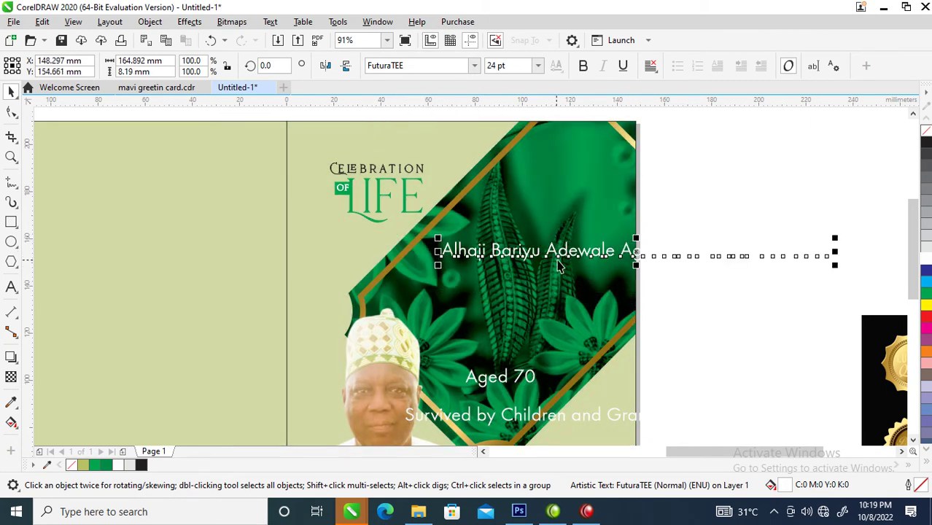
Split the name line into three lines, breaking it before the middle name and before the "(a.k.a" nickname
double_click(552, 256)
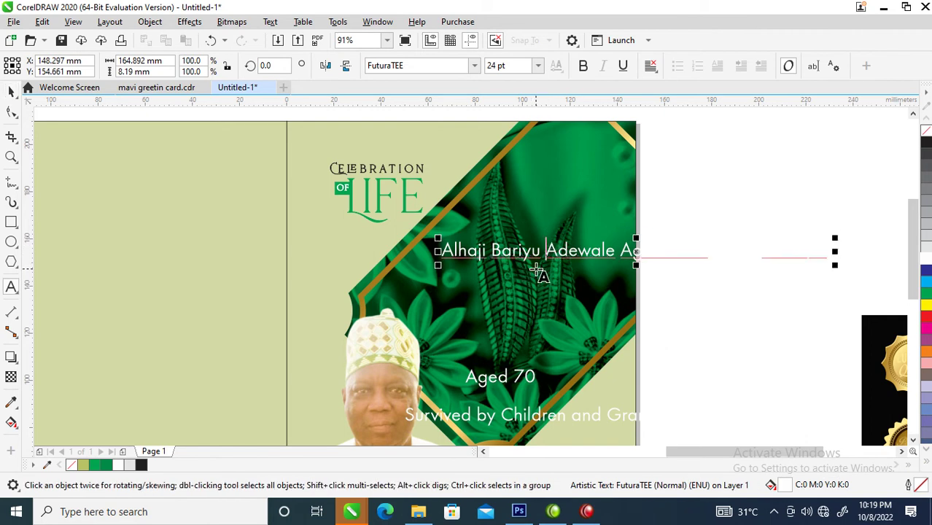
key("Return")
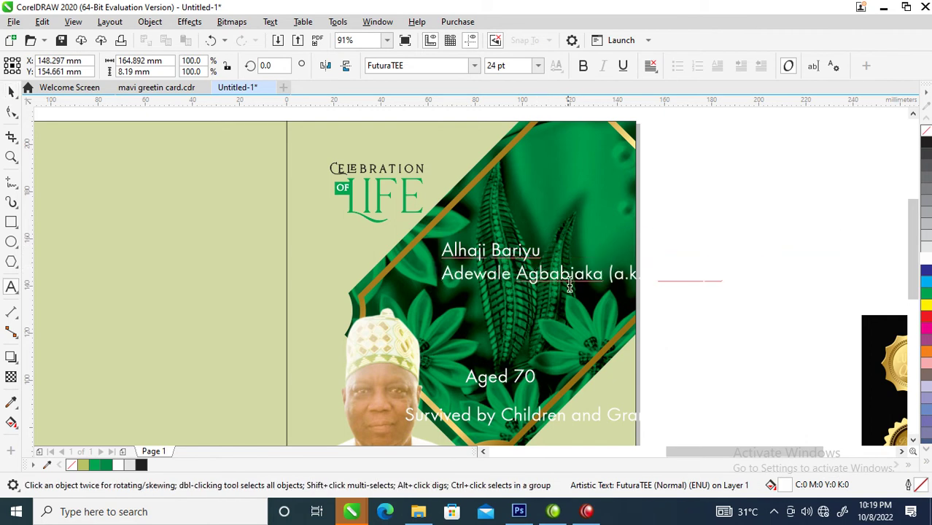
left_click(608, 273)
key("Return")
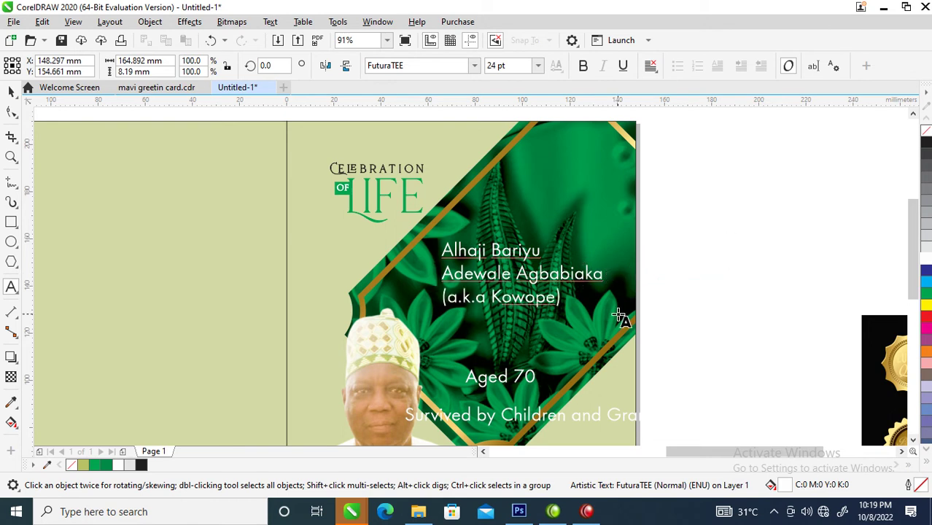
key("ctrl+space")
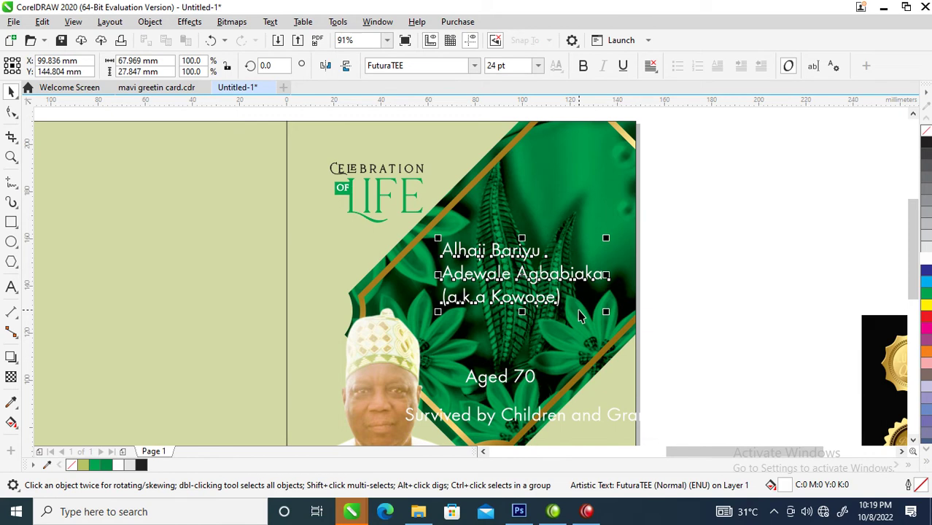
Break the three-line name text apart and move its first line up, away from the other two
key("ctrl+k")
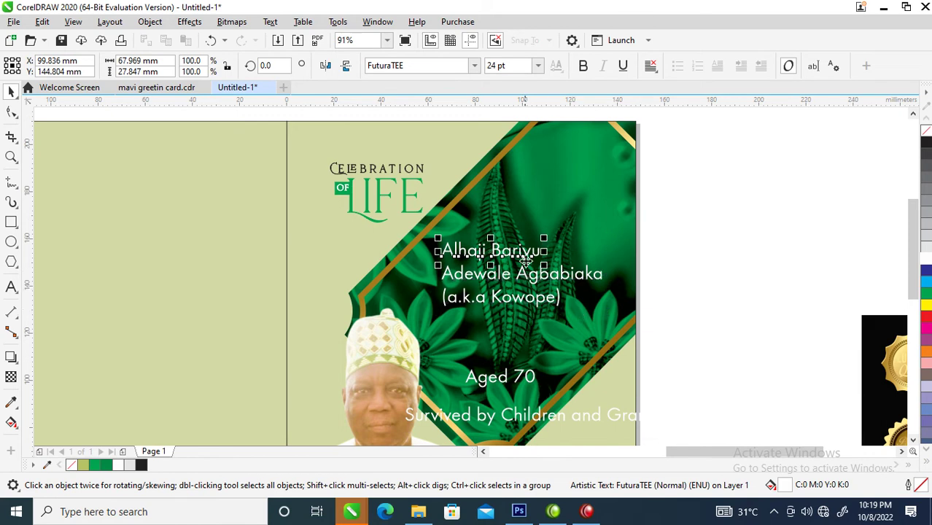
left_click_drag(525, 257, 527, 240)
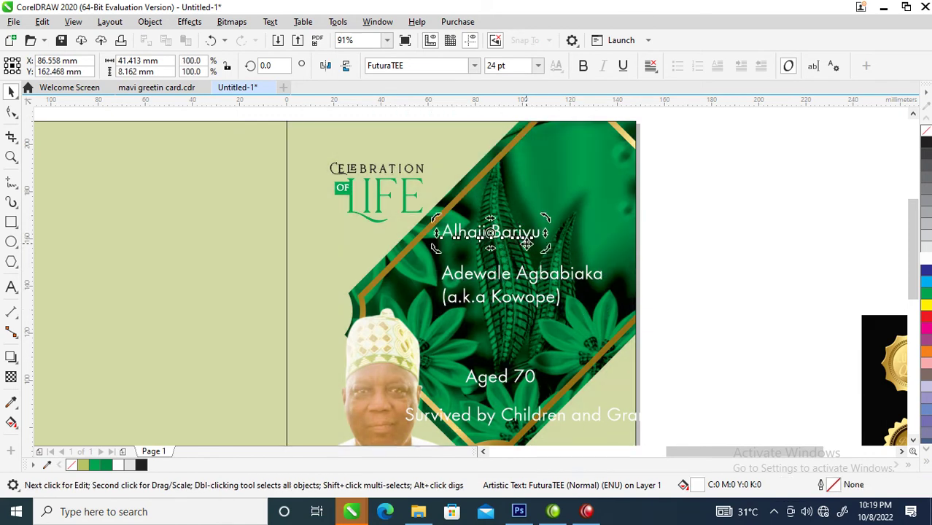
left_click(526, 245)
left_click(532, 242)
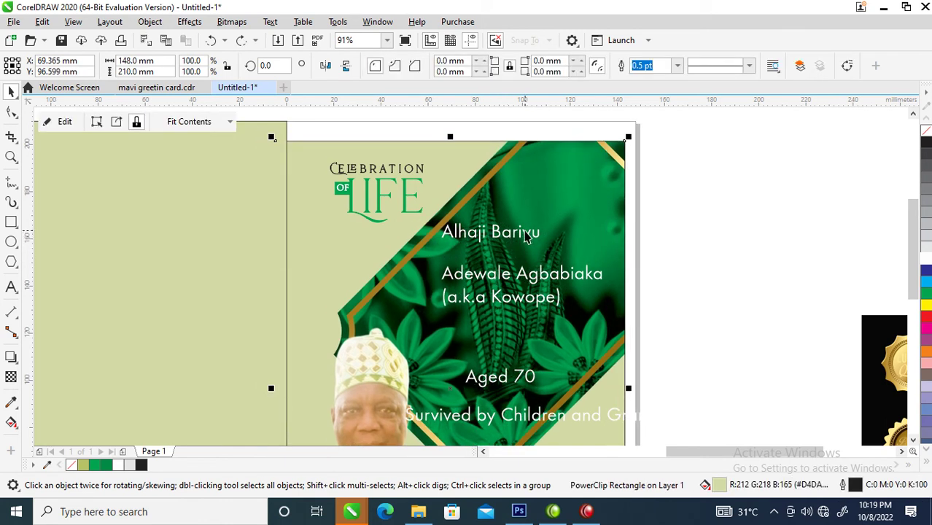
Separate the title from the first name, enlarge the first name to about 70 pt in bold and place the title above it
left_click_drag(526, 239, 621, 179)
left_click(582, 65)
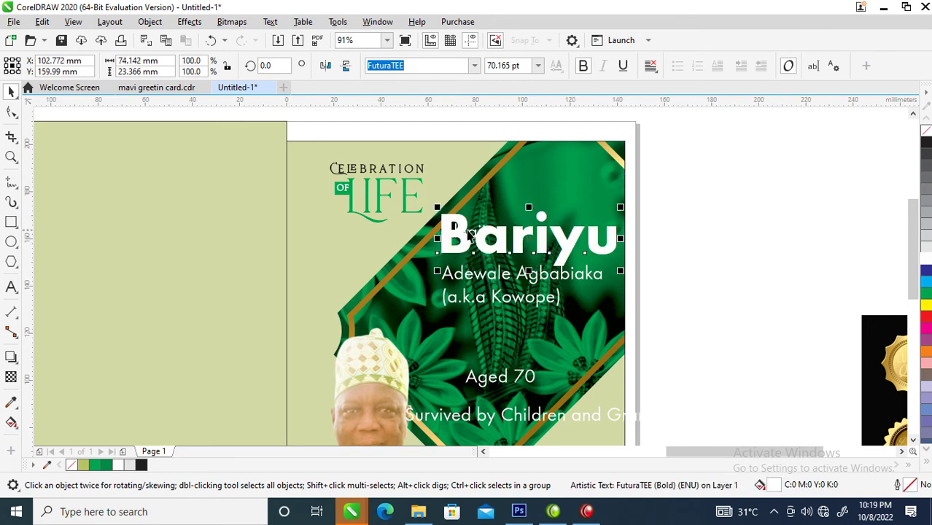
left_click_drag(470, 234, 502, 213)
left_click(551, 248)
left_click(546, 250)
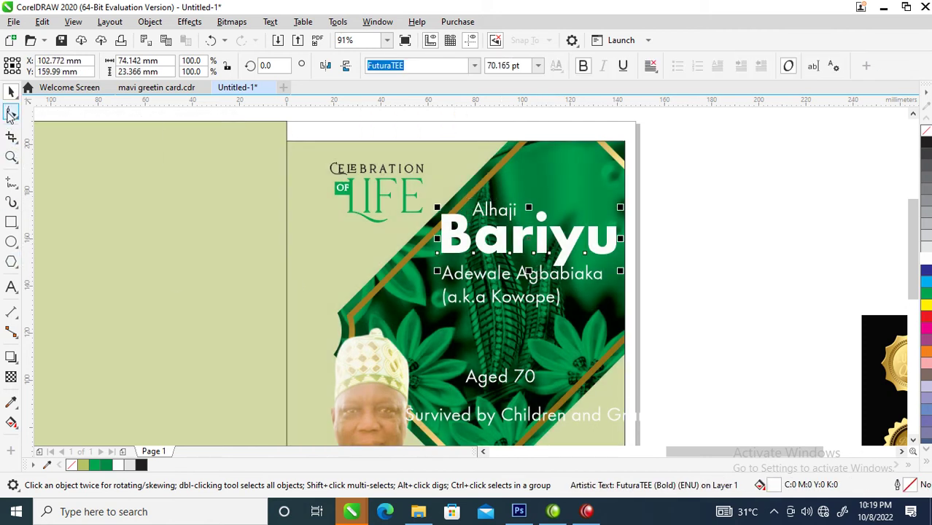
Tighten the letter spacing of the large bold first name to roughly the width of the line below it
left_click(11, 111)
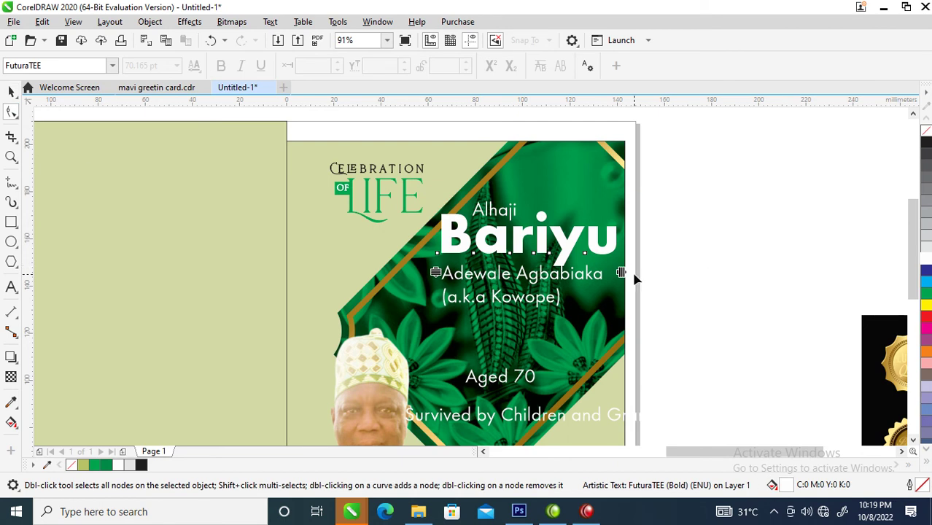
left_click_drag(621, 273, 593, 272)
left_click_drag(600, 274, 601, 275)
key("space")
Change the large first name to uppercase and scale it down to about 52 pt
double_click(573, 237)
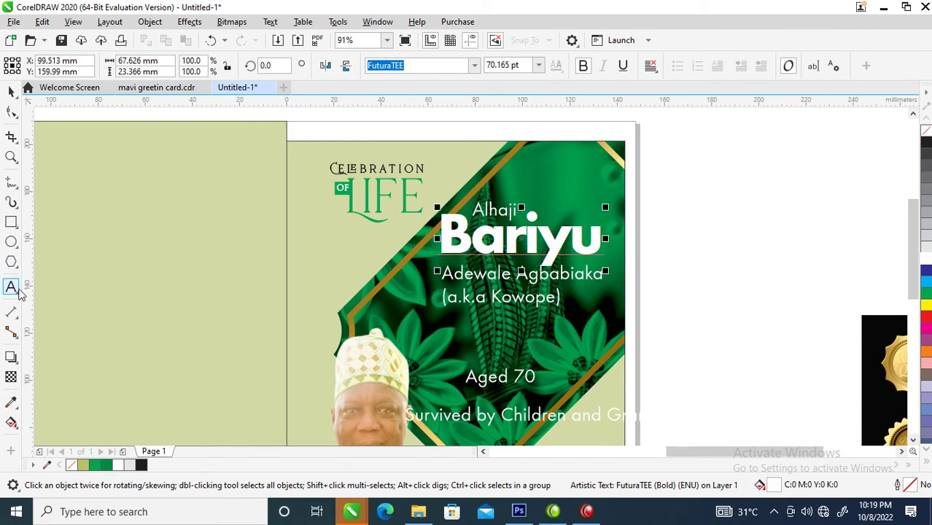
left_click_drag(440, 232, 624, 231)
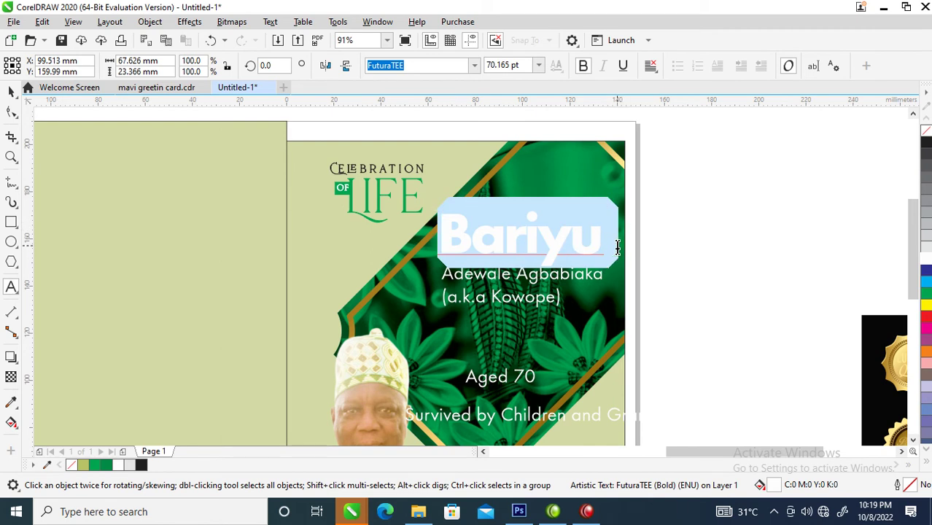
key("shift+F3")
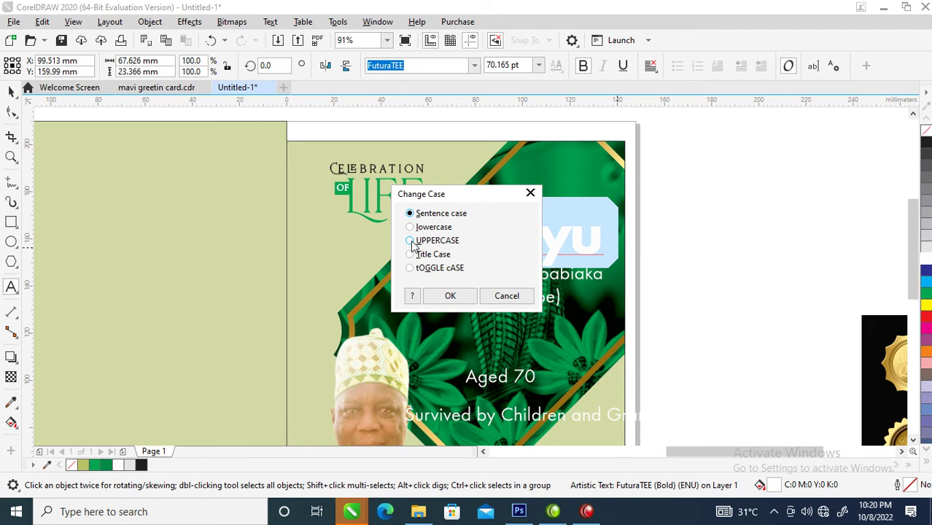
left_click(451, 296)
key("ctrl+space")
left_click_drag(637, 210, 580, 262)
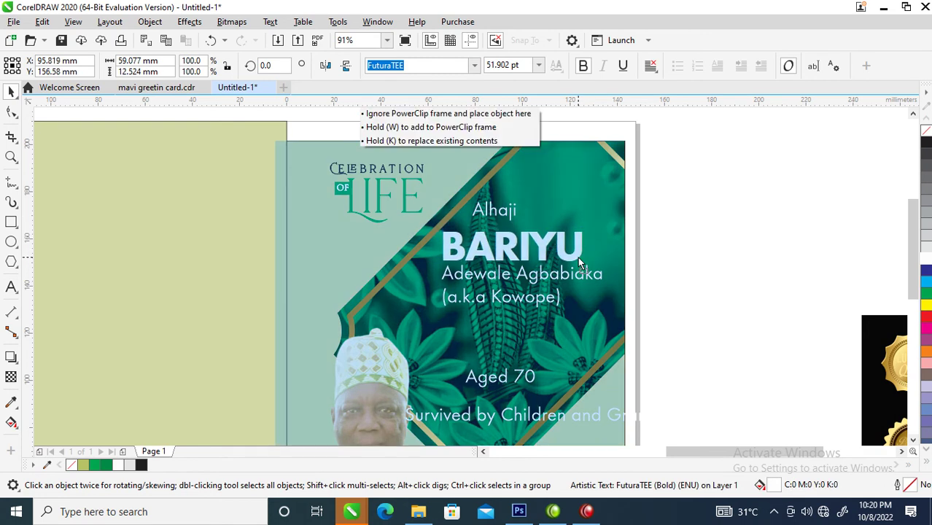
Make the name line below the large first name bold and scale it down to about 17.5 pt
left_click(568, 283)
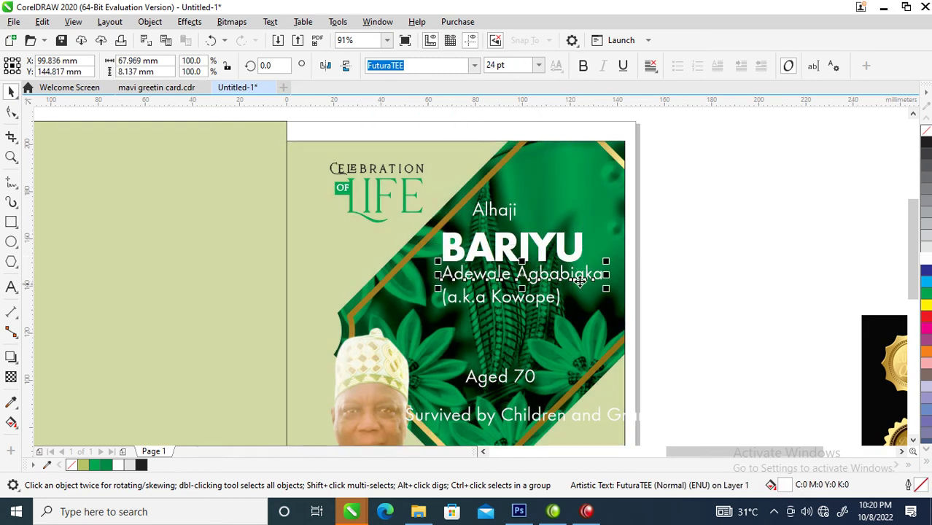
left_click(582, 66)
left_click_drag(639, 260, 569, 279)
Change the line below the large first name to uppercase and tighten its letter spacing to roughly the first name's width
double_click(568, 280)
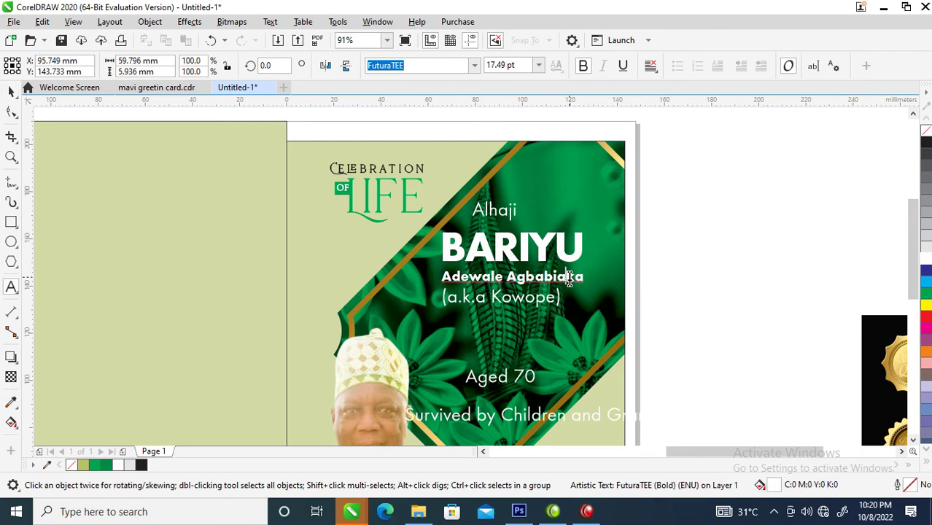
key("ctrl+a")
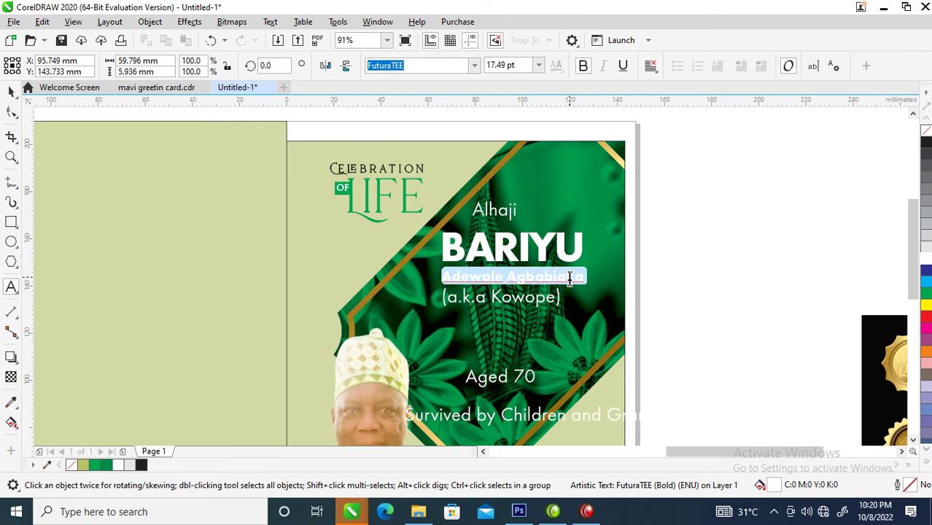
key("shift+F3")
left_click(427, 241)
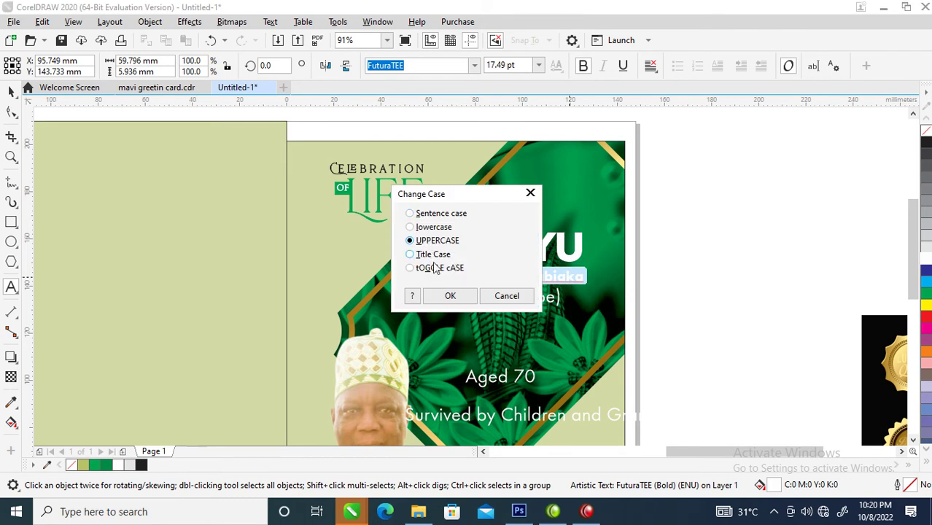
left_click(452, 299)
key("ctrl+space")
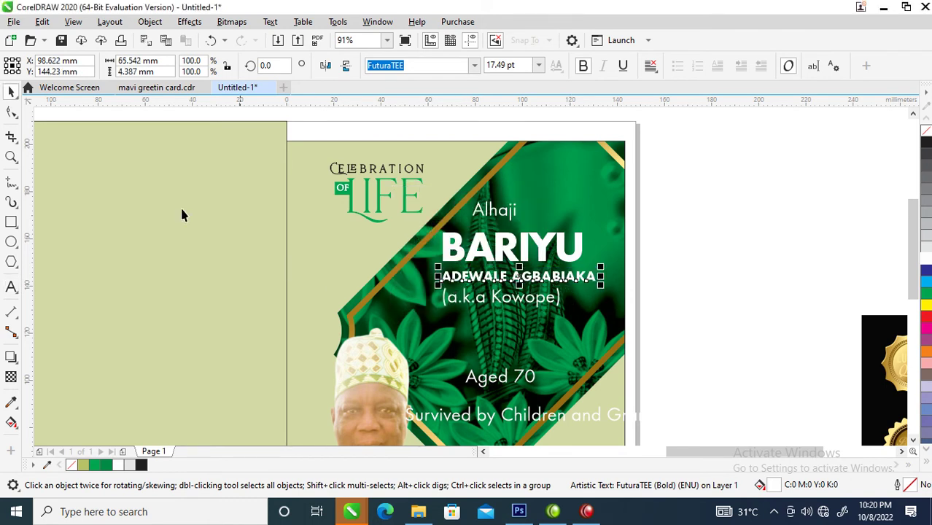
left_click(12, 113)
left_click_drag(602, 285, 577, 277)
key("space")
Make the title bold and place it above the right end of the large first name
left_click_drag(512, 213, 576, 226)
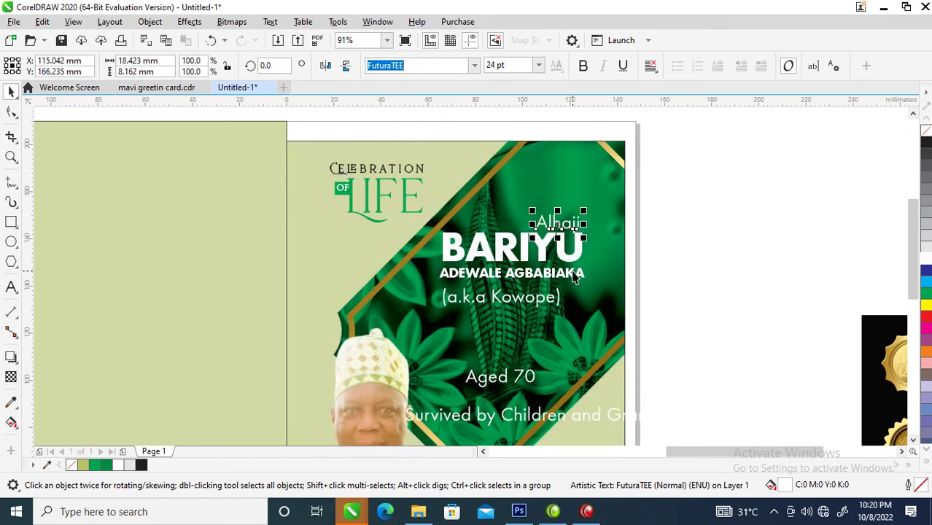
left_click(583, 66)
left_click_drag(568, 211, 560, 227)
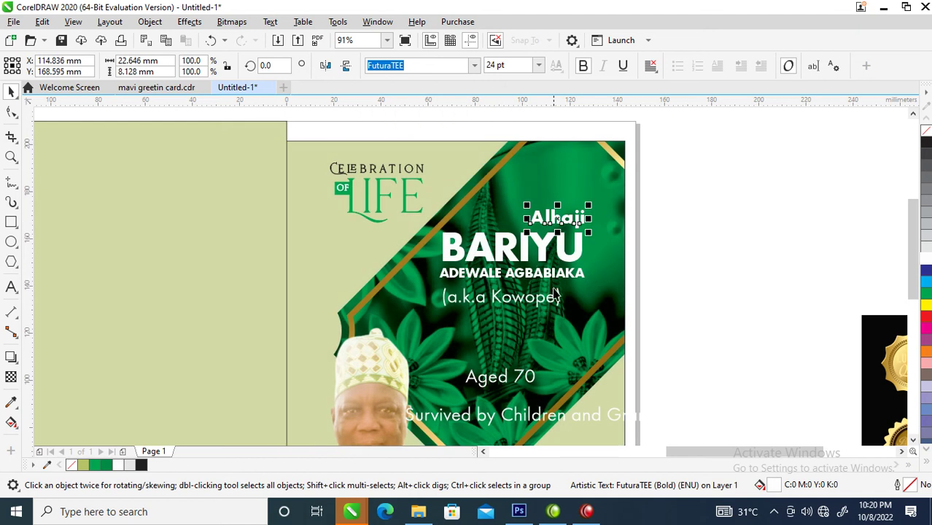
Move the a.k.a. line down near the age text and enlarge the three name lines together, bringing the first name to about 77 pt
left_click_drag(540, 298, 581, 353)
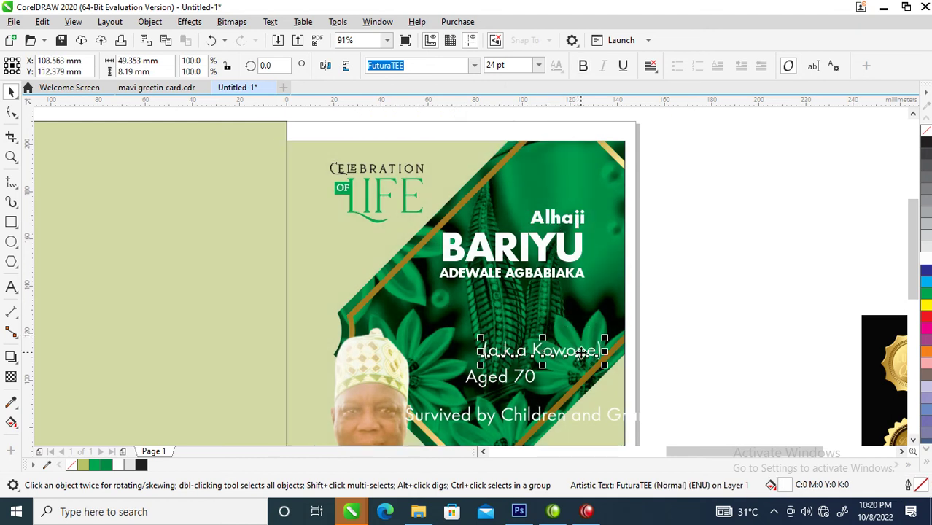
left_click(567, 259)
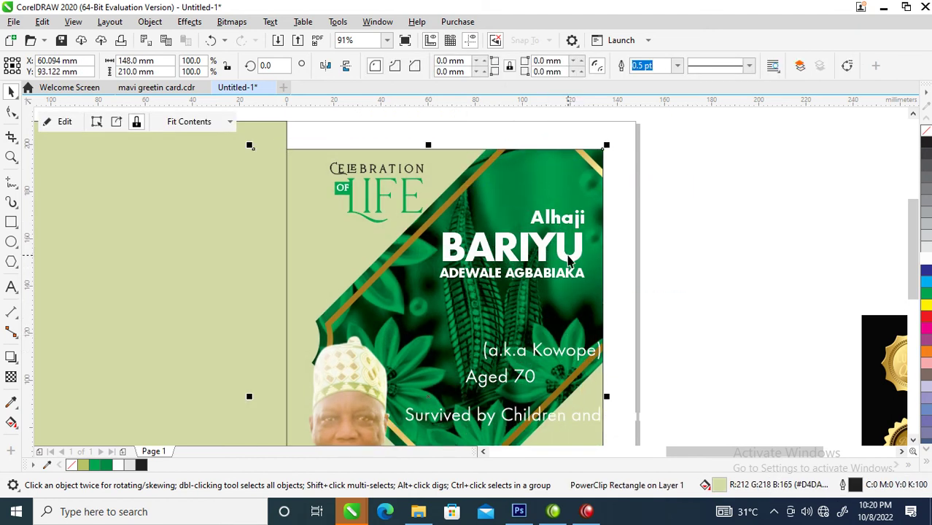
left_click_drag(808, 185, 429, 288)
left_click_drag(544, 248, 608, 233)
left_click(704, 278)
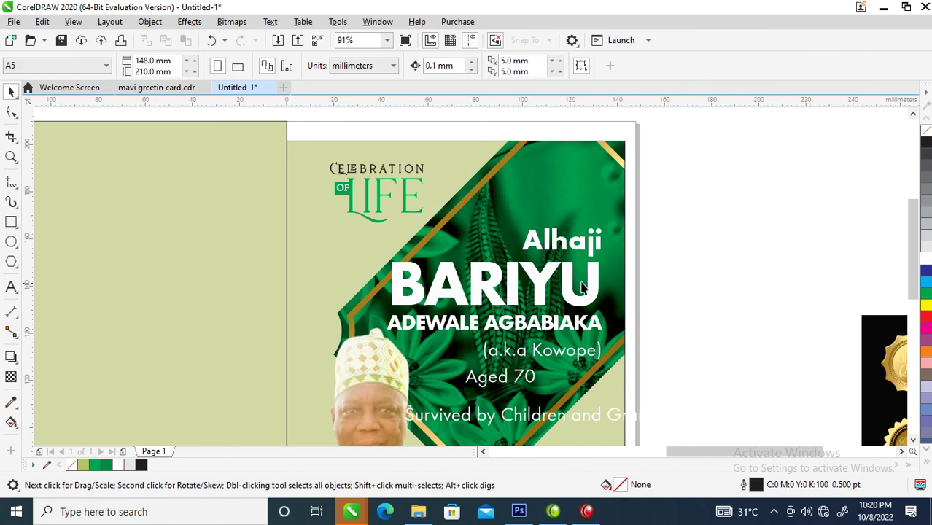
Apply a vertical fountain fill to the large first name, from 40% black at its base to white at its top
left_click(571, 300)
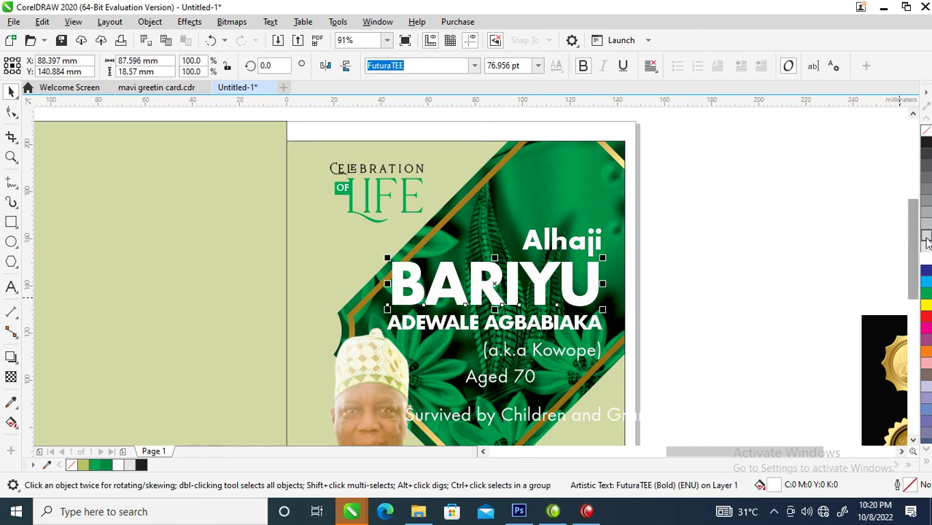
left_click(926, 216)
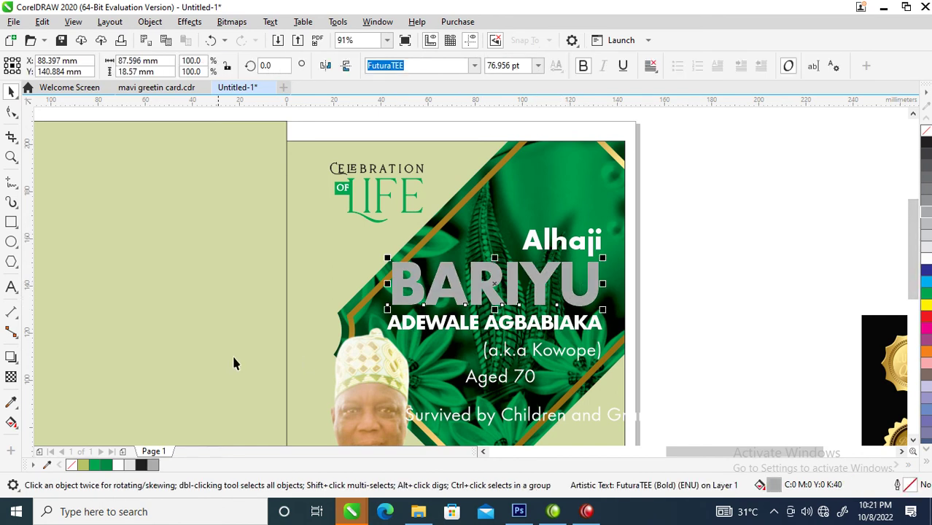
left_click(11, 423)
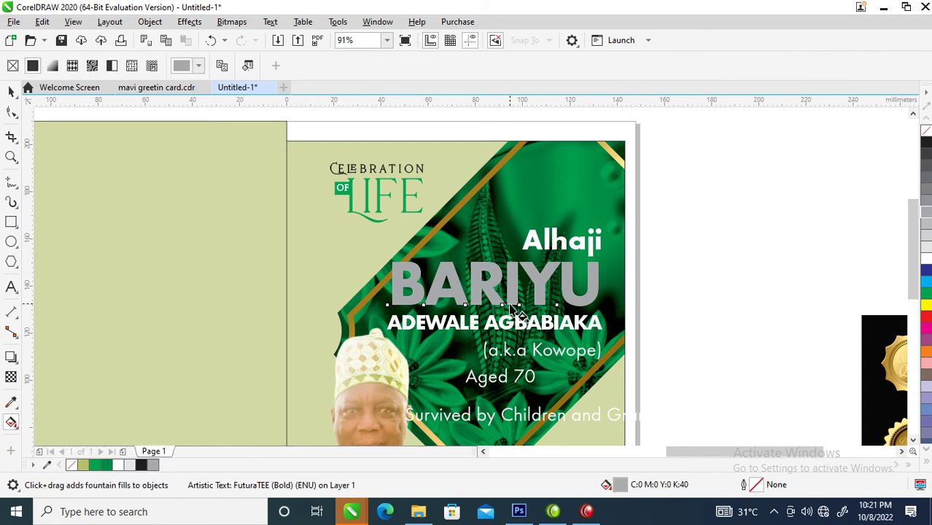
left_click_drag(512, 305, 510, 268)
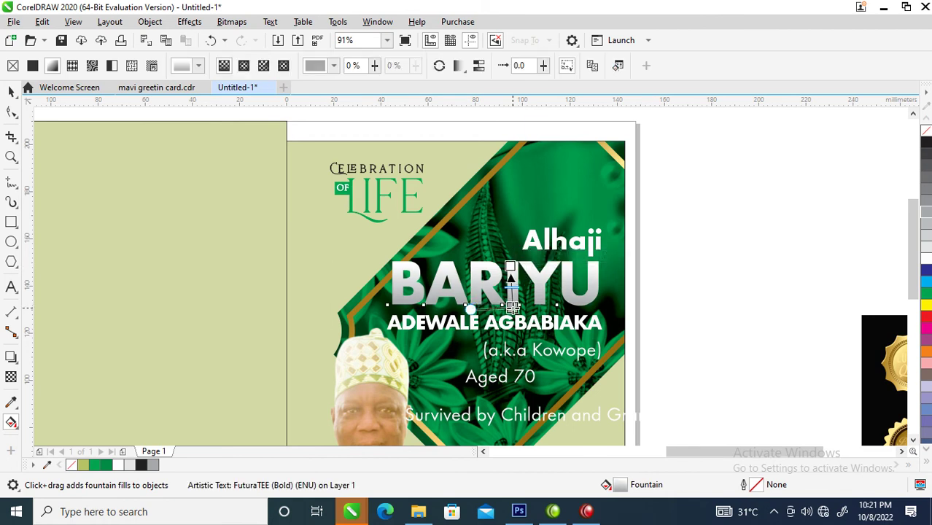
key("Escape")
left_click(513, 312)
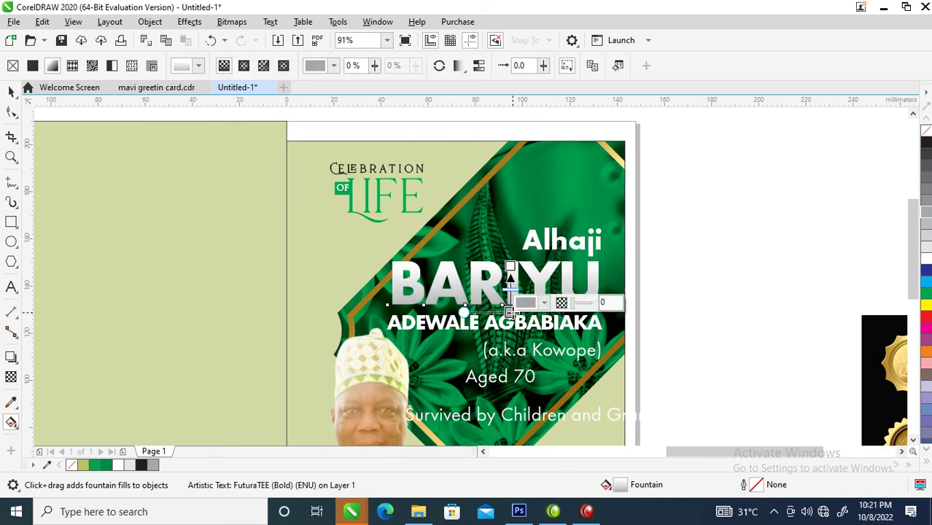
key("space")
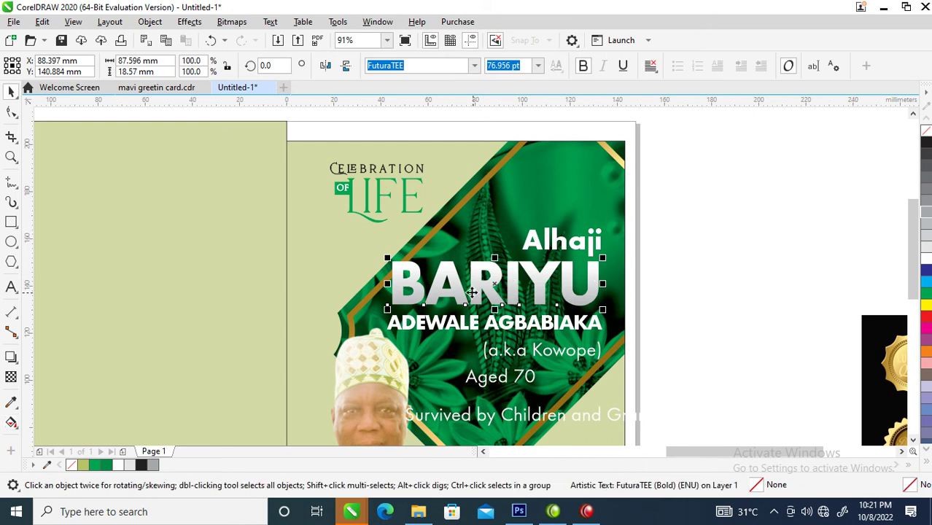
Move the smaller name line up and the title down so both sit close to the large first name
key("z")
left_click_drag(361, 207, 686, 344)
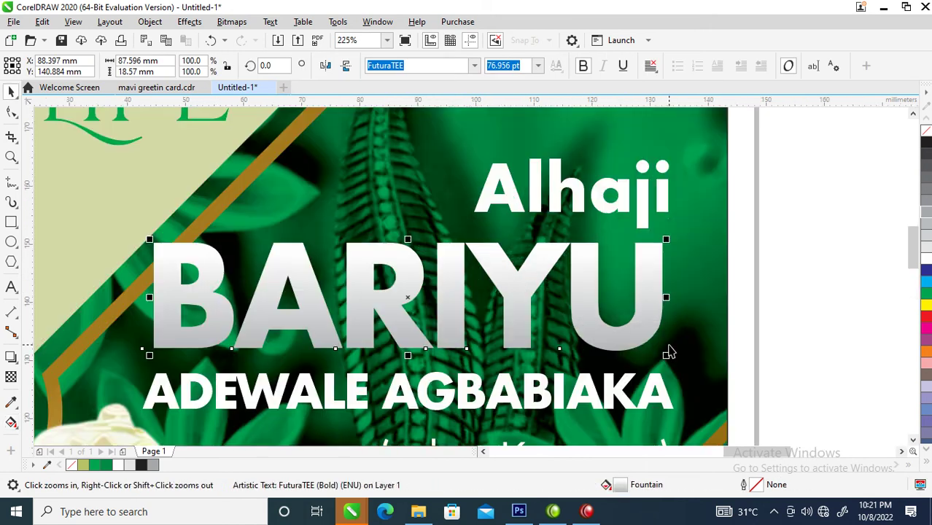
key("space")
left_click_drag(658, 396, 658, 377)
left_click_drag(640, 210, 639, 222)
Change the title to uppercase and scale it down to about 28 pt, ending near the first name's right edge
double_click(639, 222)
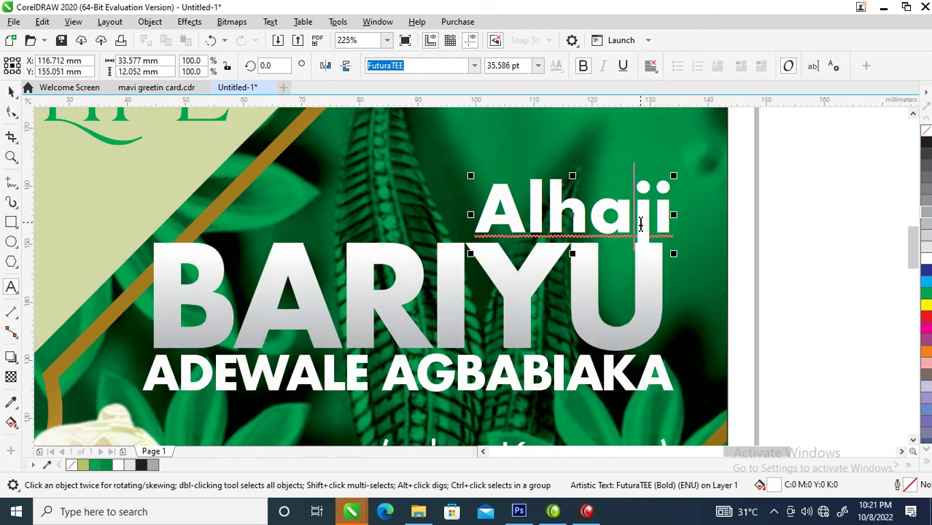
key("ctrl+a")
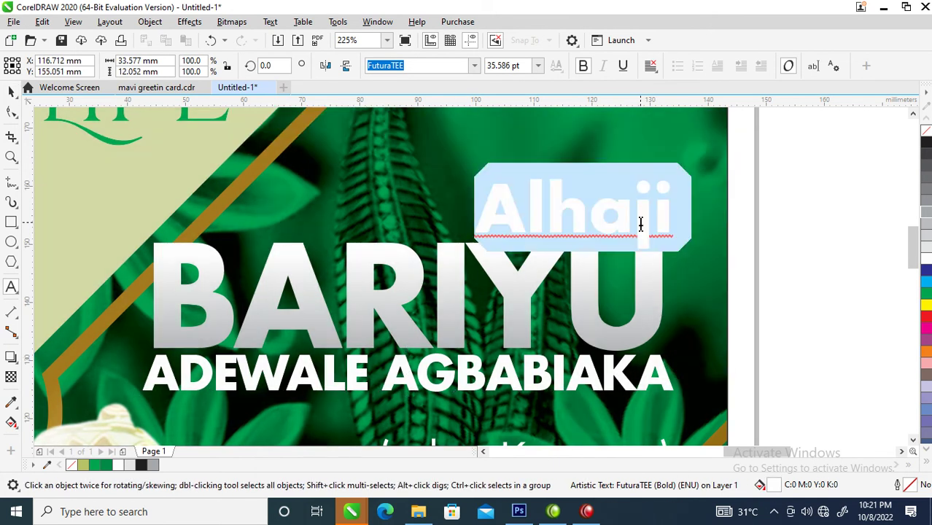
key("shift+F3")
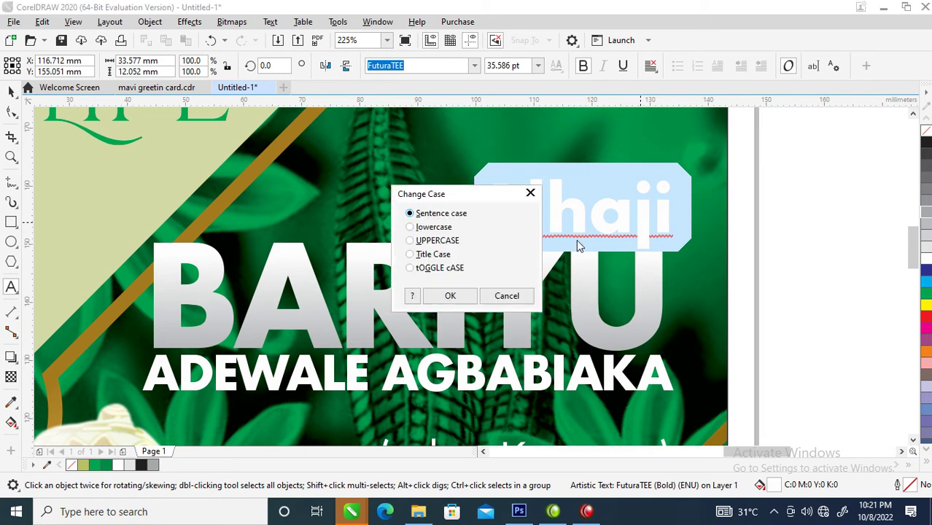
left_click(439, 241)
left_click(452, 292)
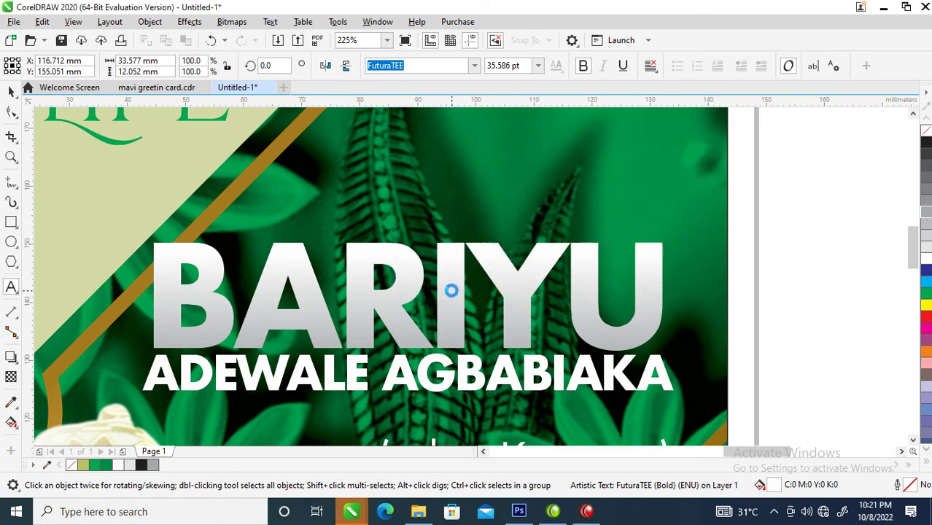
key("ctrl+space")
left_click_drag(727, 182, 675, 188)
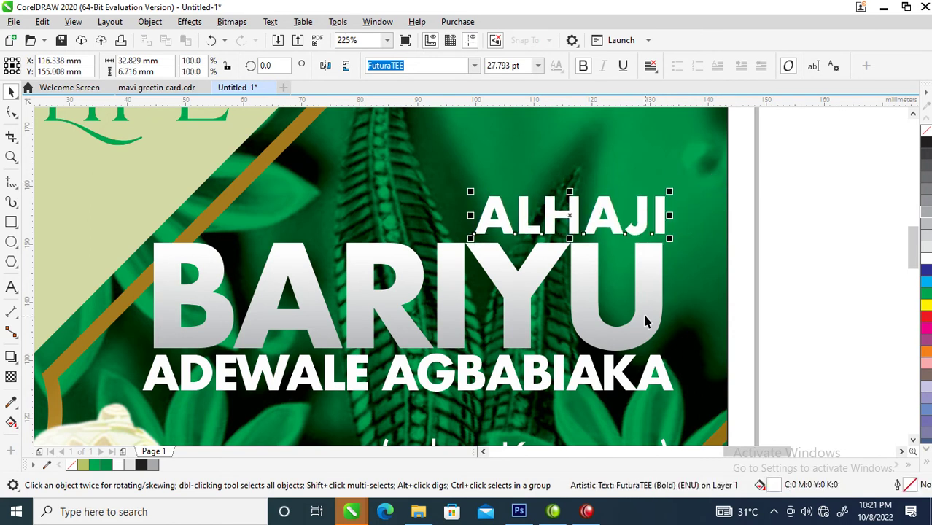
Group the three name lines and place a duplicate of the group slightly above the original
left_click(646, 341, "shift")
left_click(661, 370, "shift")
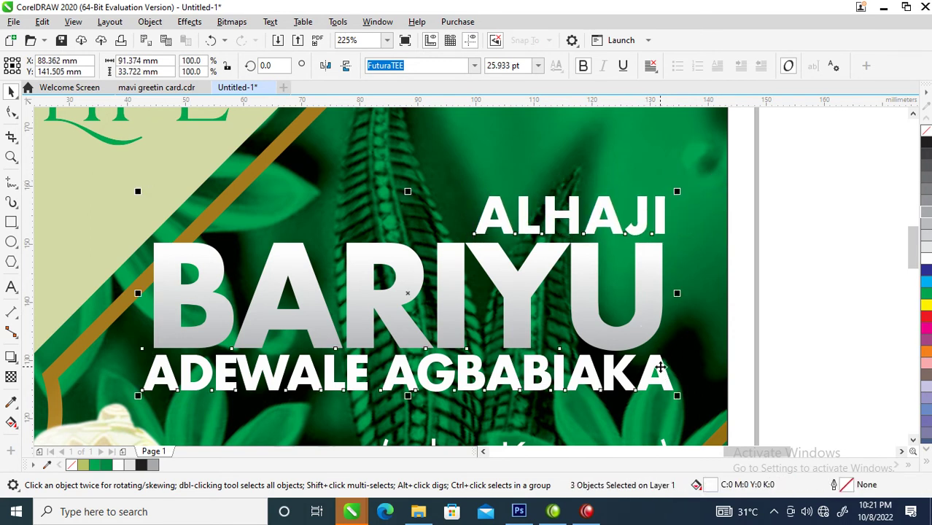
key("ctrl+g")
left_click_drag(662, 294, 666, 175)
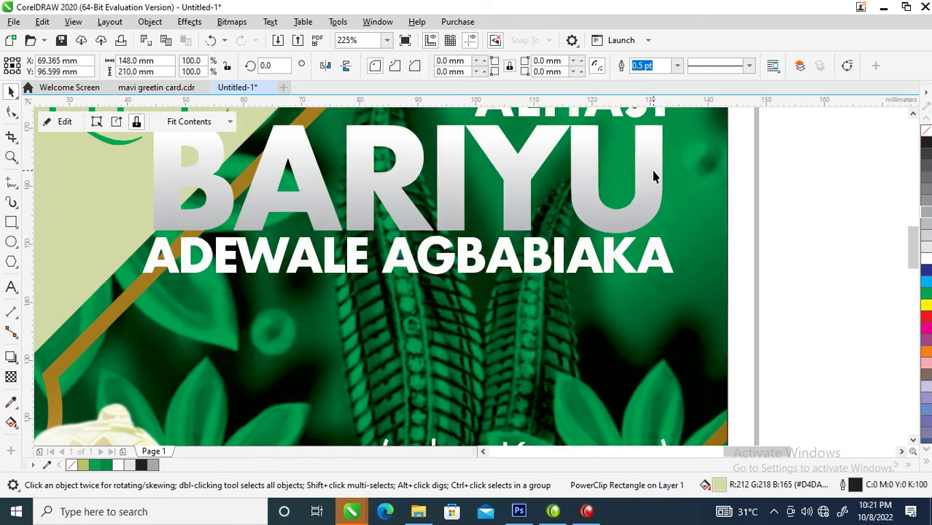
key("ctrl+z")
left_click_drag(651, 266, 656, 201)
Fill the lower name group with black and give it a 12 pt black outline that scales with the object
left_click(646, 342)
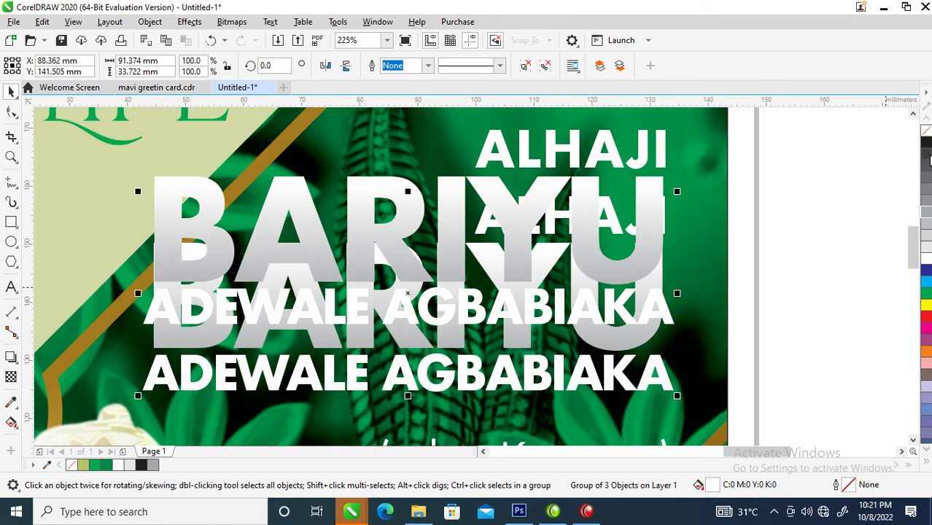
left_click(927, 143)
right_click(926, 142)
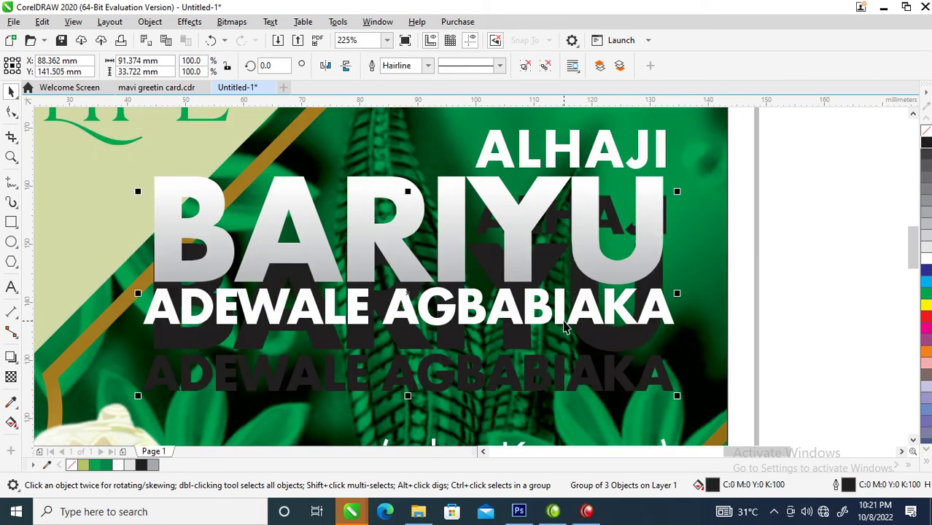
key("F12")
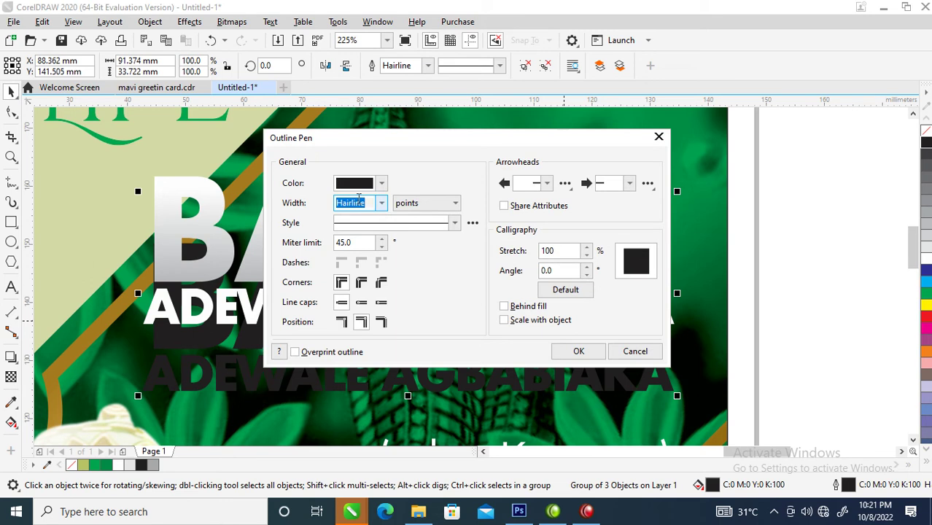
type("12")
key("Tab")
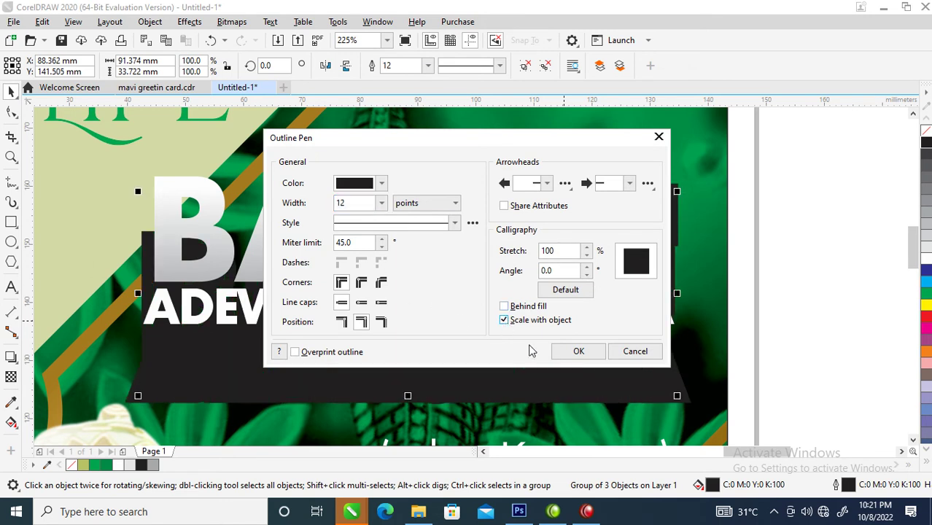
left_click(578, 350)
Centre the black name group behind the white one and move both down together above the a.k.a. line
left_click(582, 309, "shift")
key("c")
key("e")
left_click_drag(649, 244, 649, 326)
left_click(755, 321)
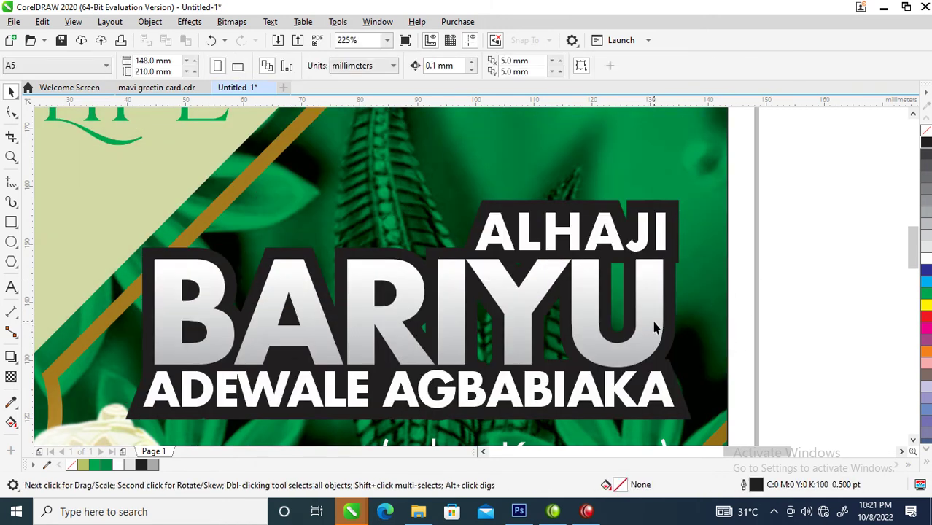
Set the outline width of the black backing group to 7 pt
left_click(655, 323)
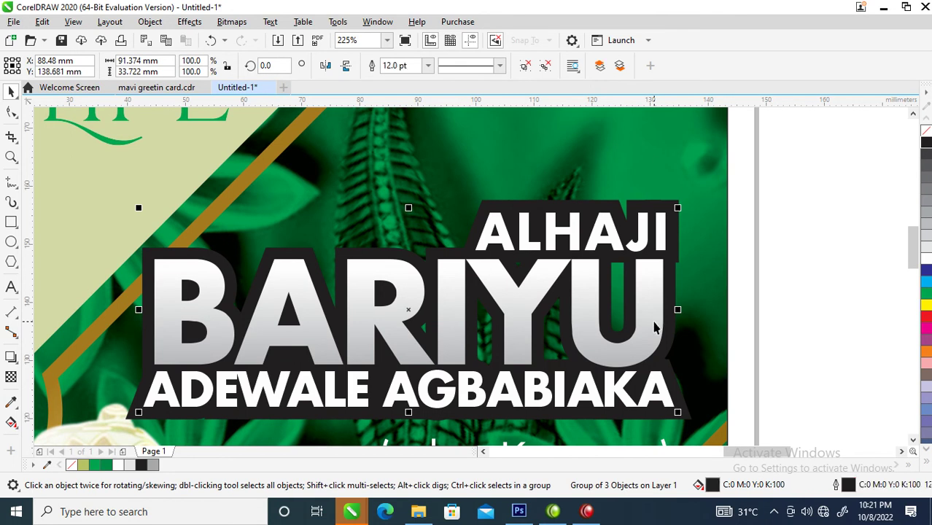
key("F12")
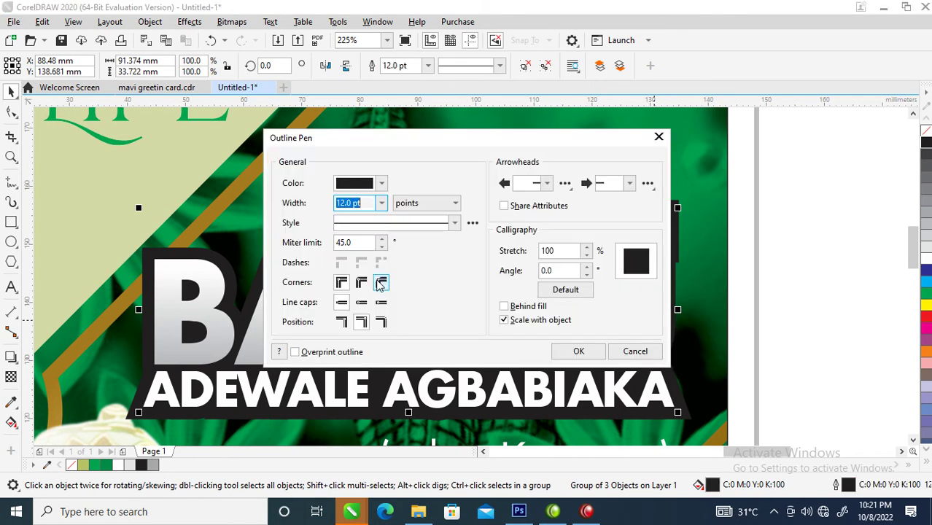
type("7")
key("Return")
Set the outline width of the black backing group to 5 pt
scroll(491, 362, "down", 5)
left_click_drag(252, 290, 610, 395)
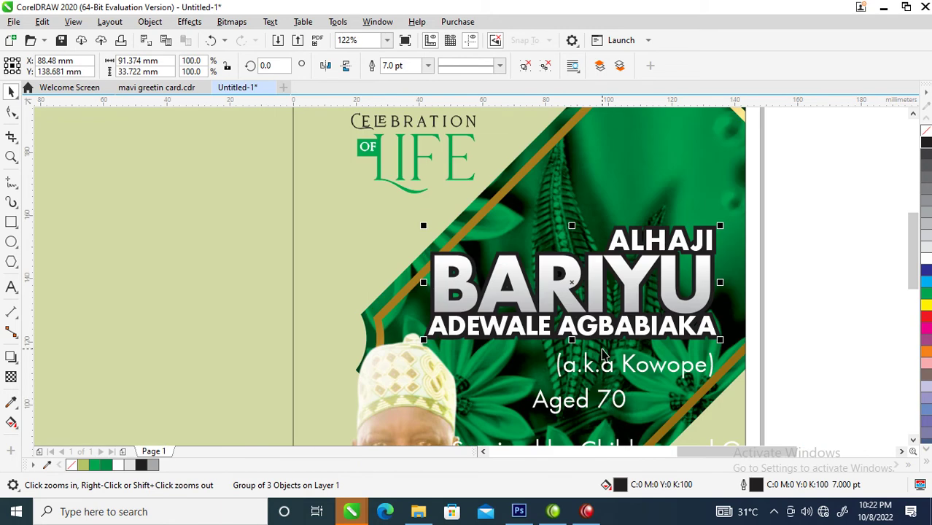
key("F12")
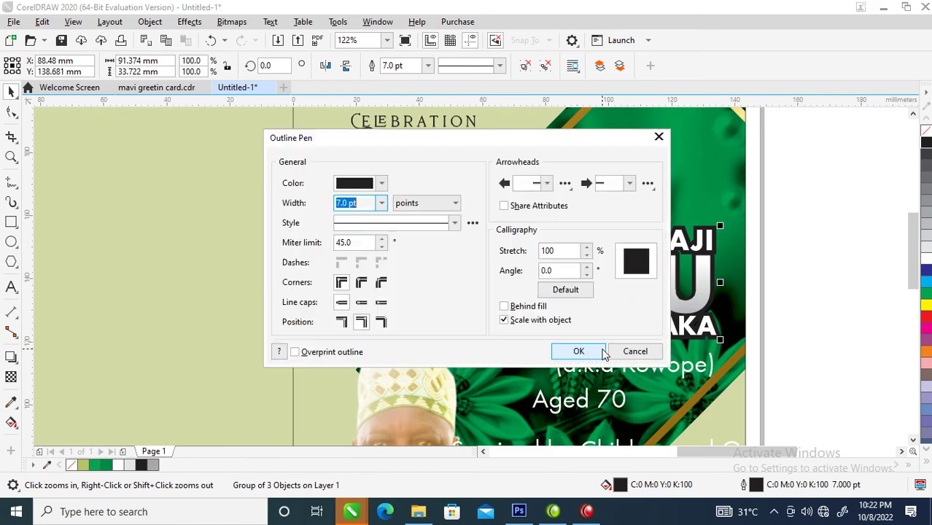
type("5")
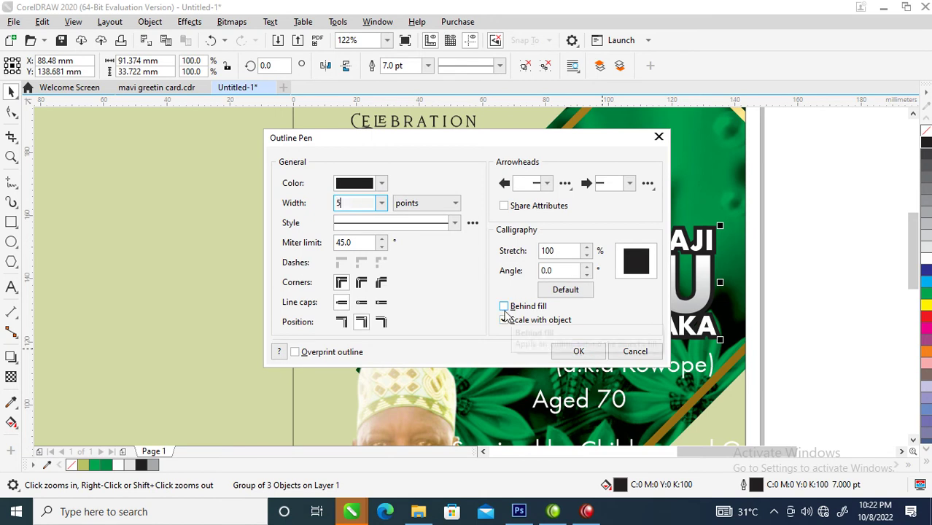
key("Return")
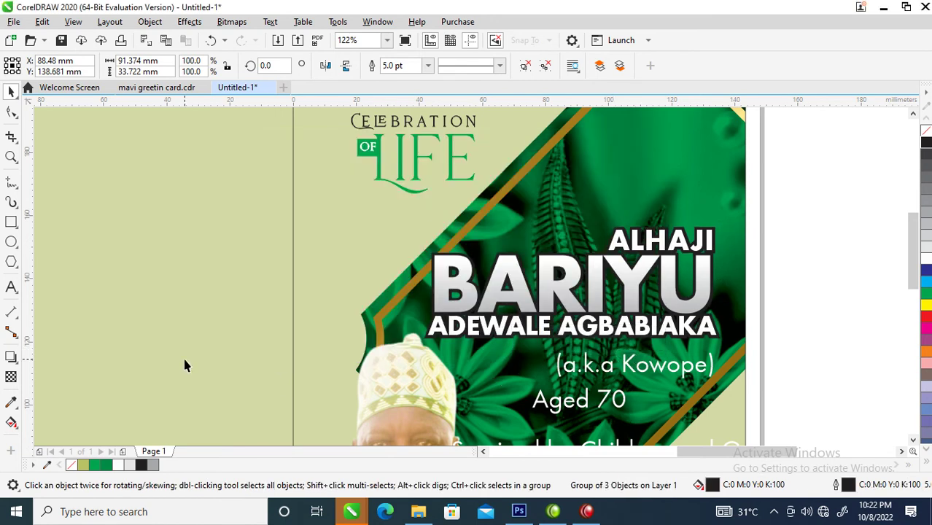
Add a downward black drop shadow with 90 opacity to the black name group and break the shadow apart
left_click(12, 361)
left_click_drag(595, 274, 550, 348)
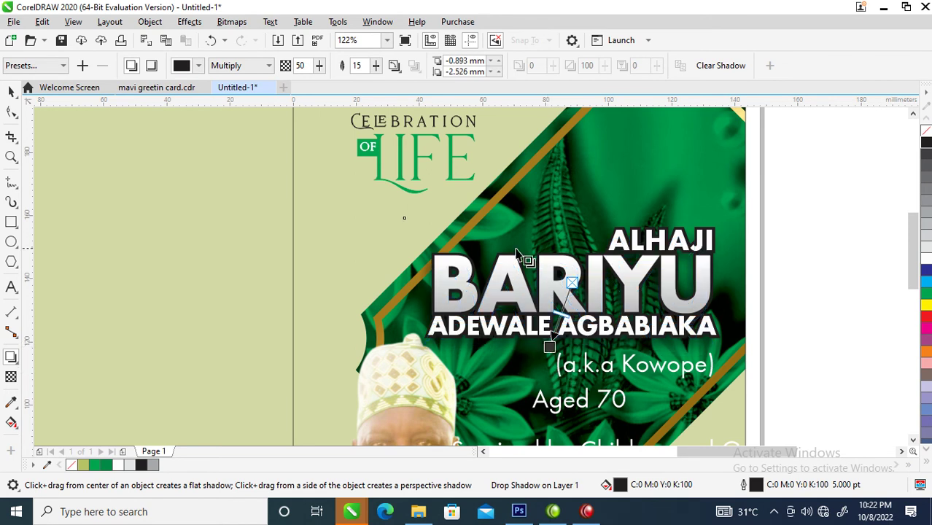
double_click(306, 66)
type("9")
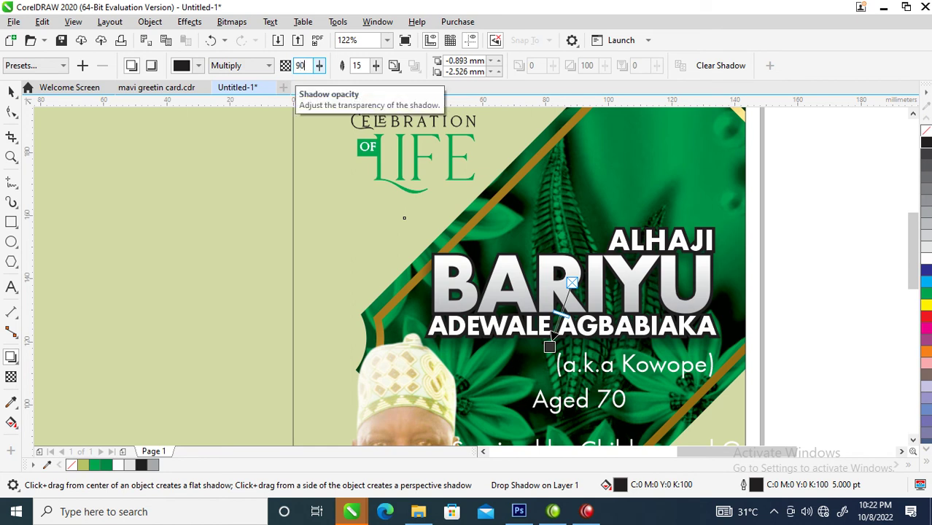
key("Return")
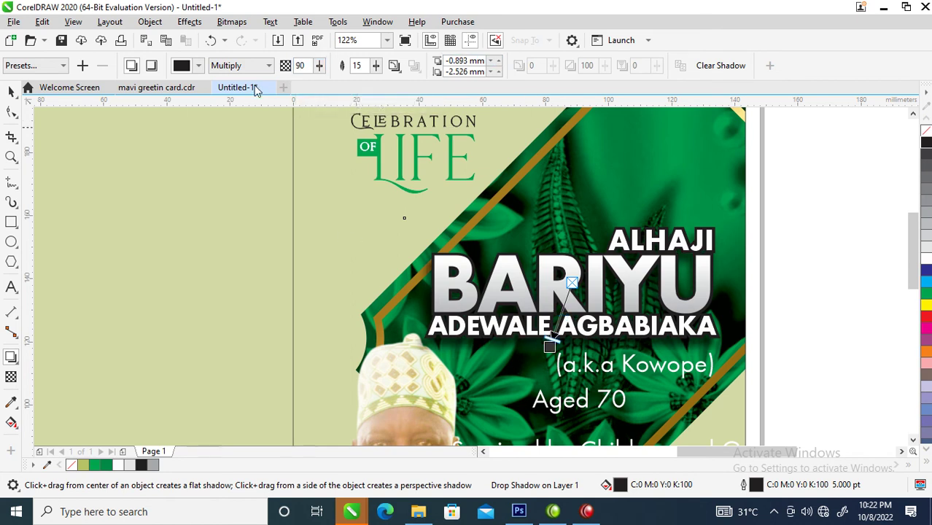
left_click(149, 21)
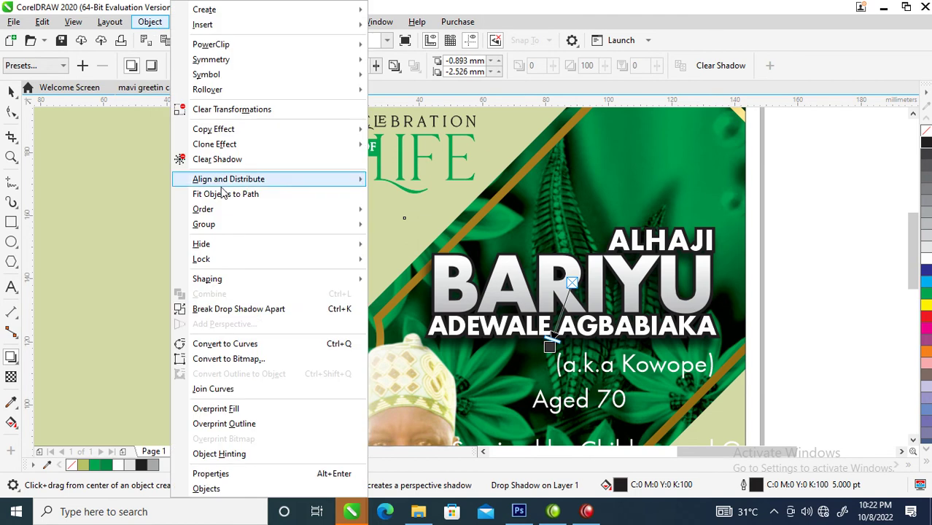
left_click(261, 309)
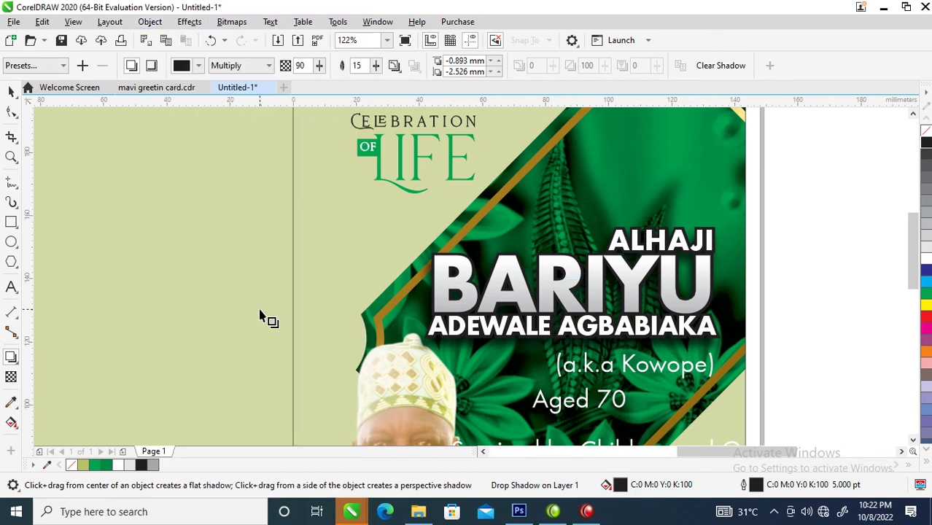
Group the white name text, its black backing and the detached shadow into one group without the a.k.a. line
scroll(687, 268, "down", 2)
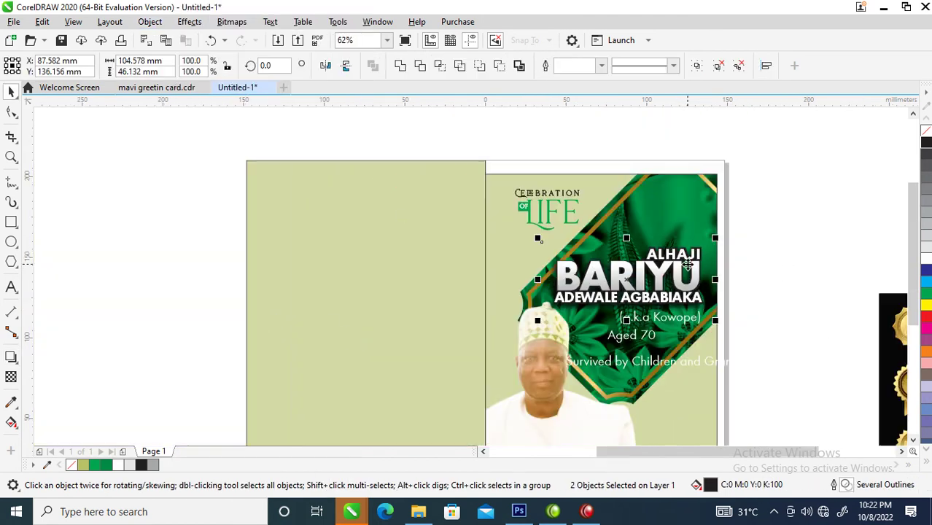
left_click_drag(714, 237, 695, 247)
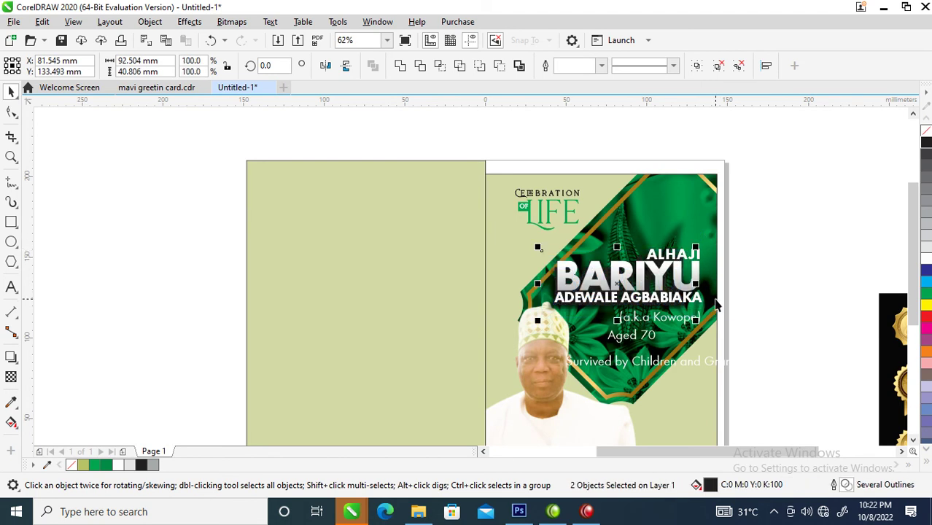
key("ctrl+z")
left_click_drag(812, 206, 514, 328)
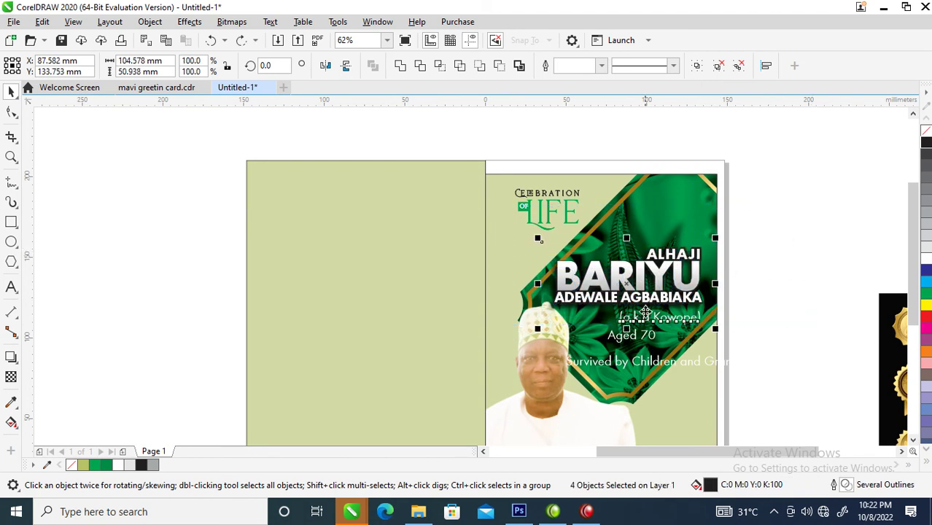
left_click(692, 325, "shift")
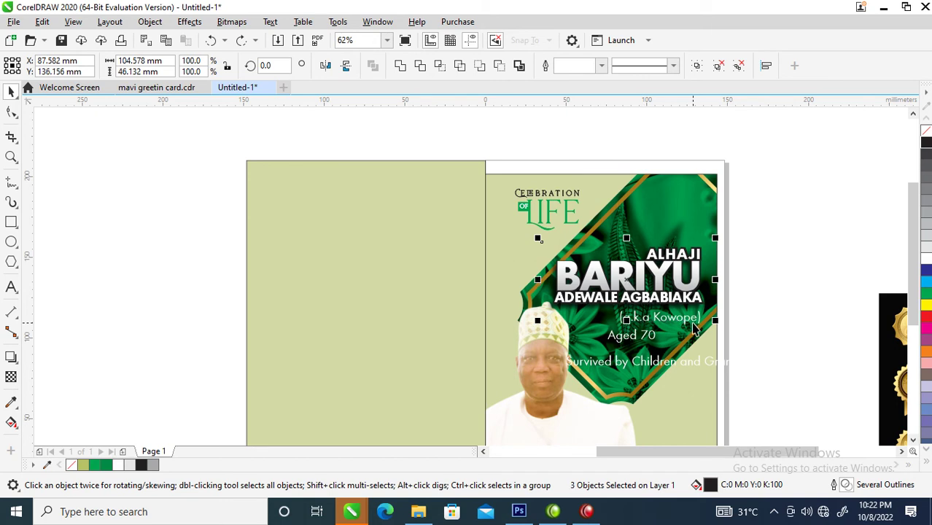
key("ctrl+g")
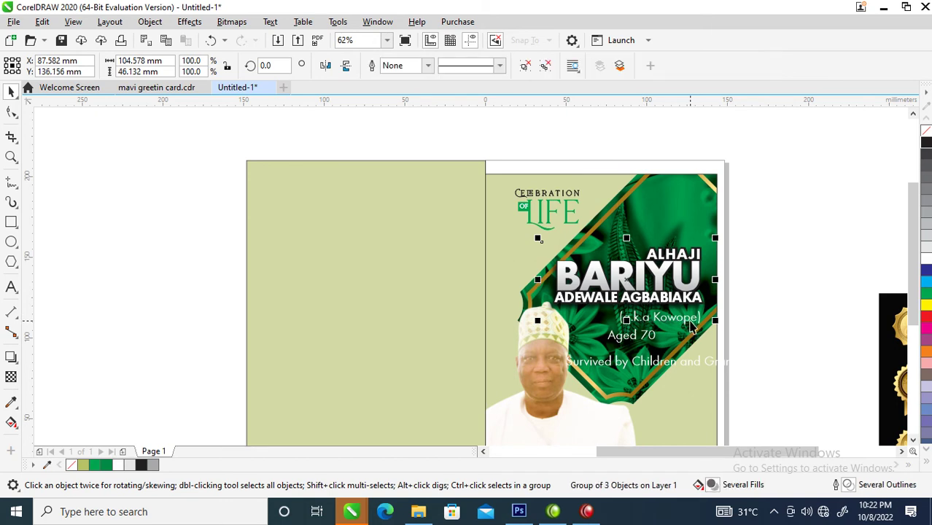
Make the a.k.a. line bold, scale it down to 72.8% and align its right end beneath the name block
left_click(691, 320)
left_click(582, 66)
left_click_drag(721, 307, 696, 290)
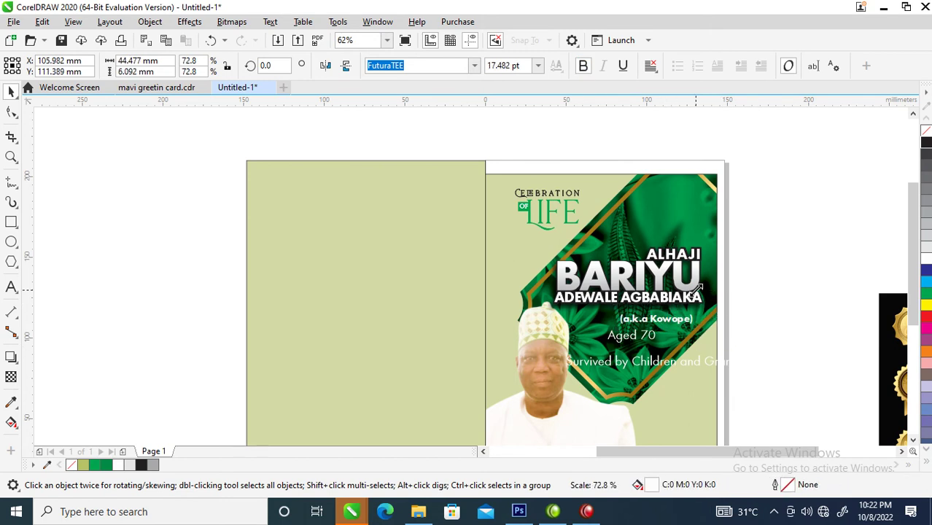
left_click_drag(675, 326, 683, 320)
left_click(772, 275)
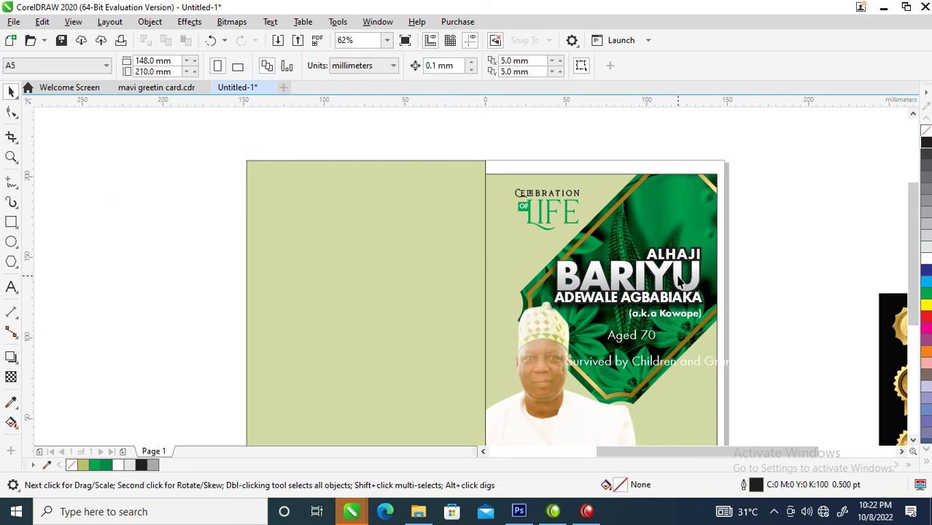
Change the lower end colour of the large name's gradient to yellow tinted with green
left_click(677, 277, "ctrl")
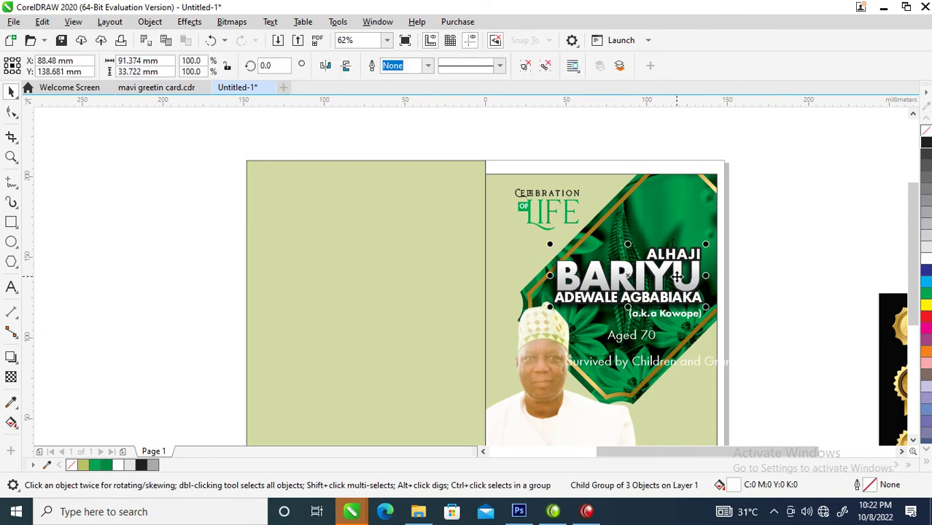
left_click(677, 277, "ctrl")
key("g")
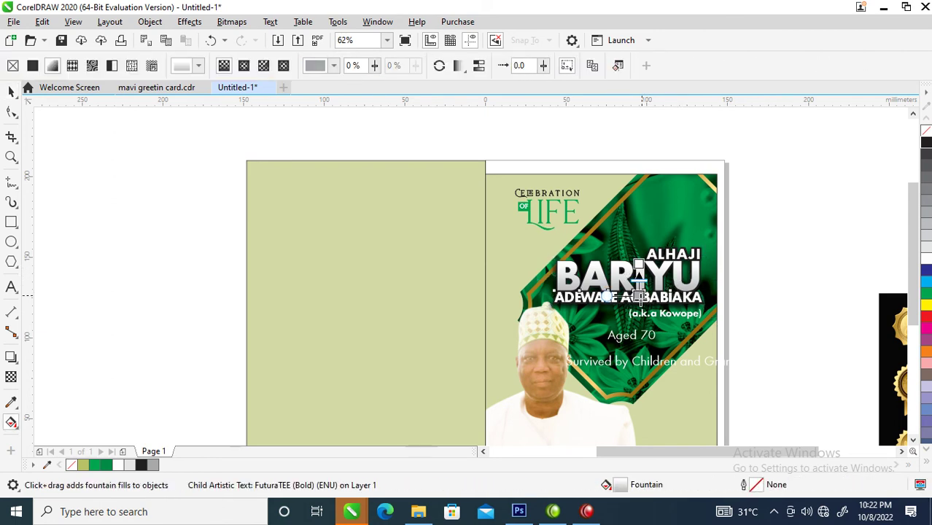
left_click(926, 306)
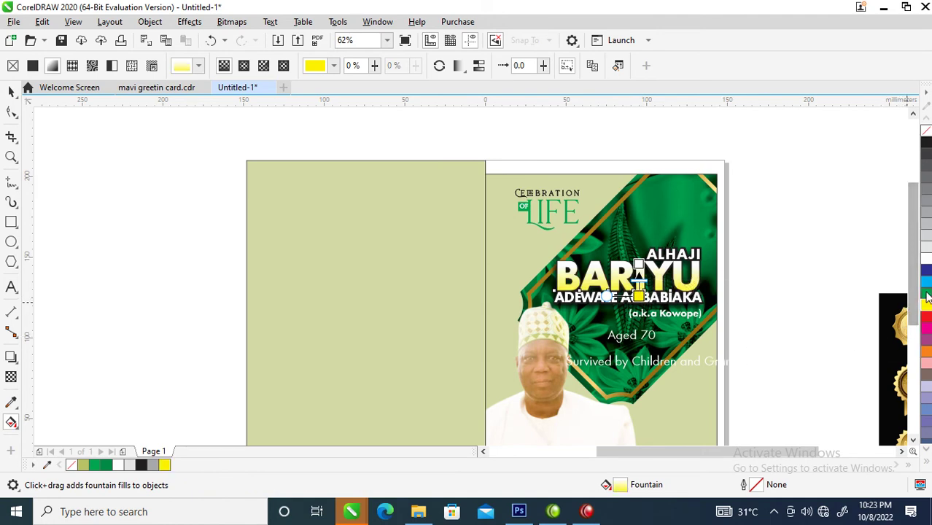
left_click(926, 294, "ctrl")
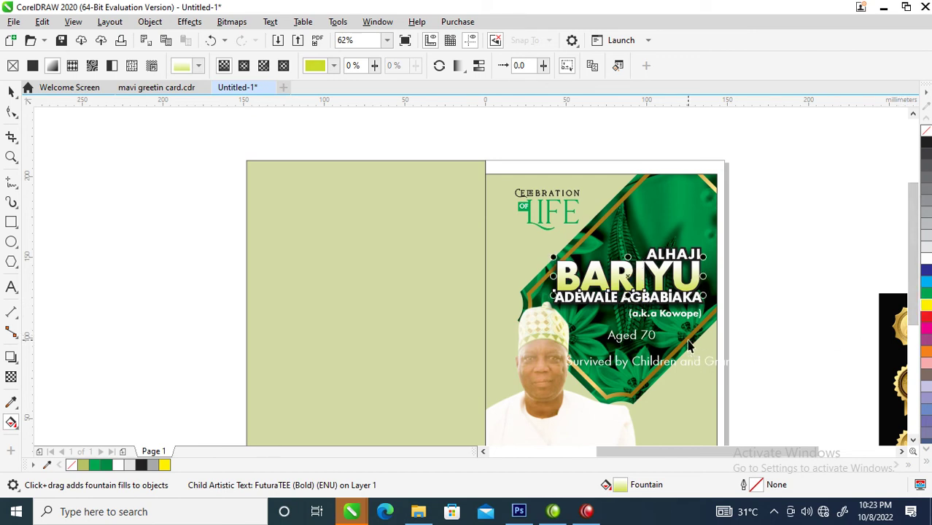
key("space")
left_click(787, 271)
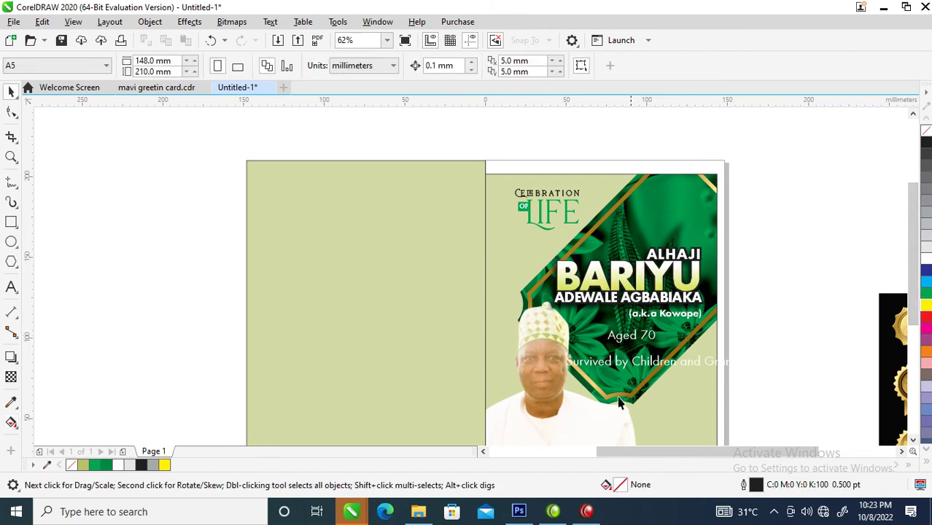
Place the blank A5 panel edge to edge beside the front cover and align their tops
scroll(578, 333, "down", 2)
key("z")
left_click_drag(485, 234, 696, 429)
key("space")
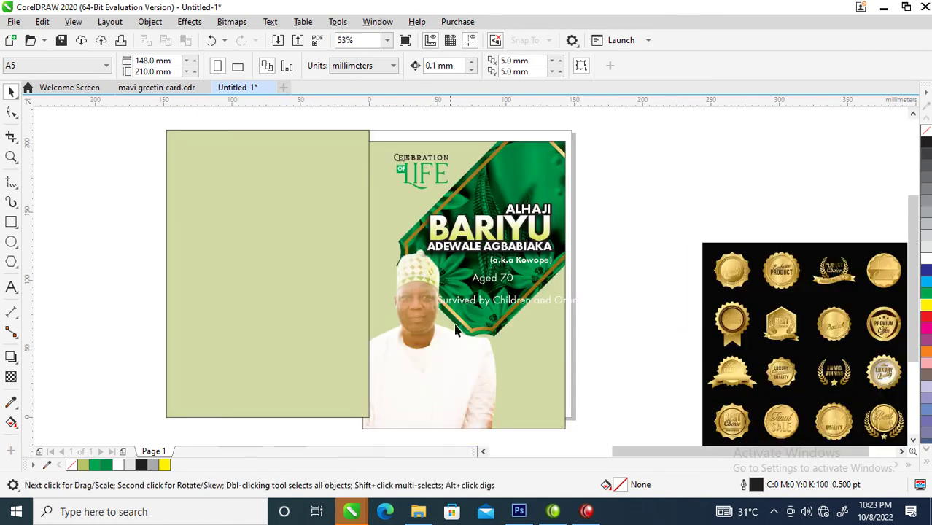
left_click(340, 253)
left_click_drag(353, 243, 347, 266)
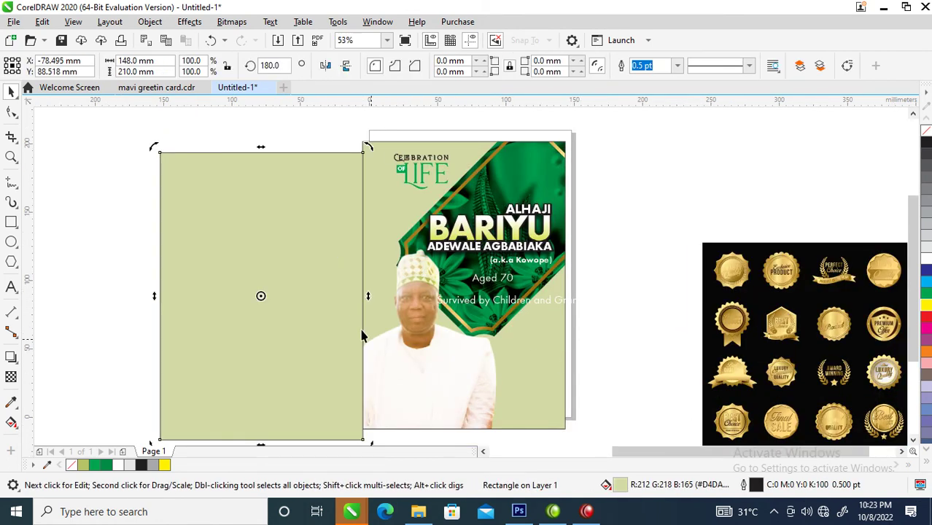
left_click(405, 320, "shift")
key("t")
left_click(620, 277)
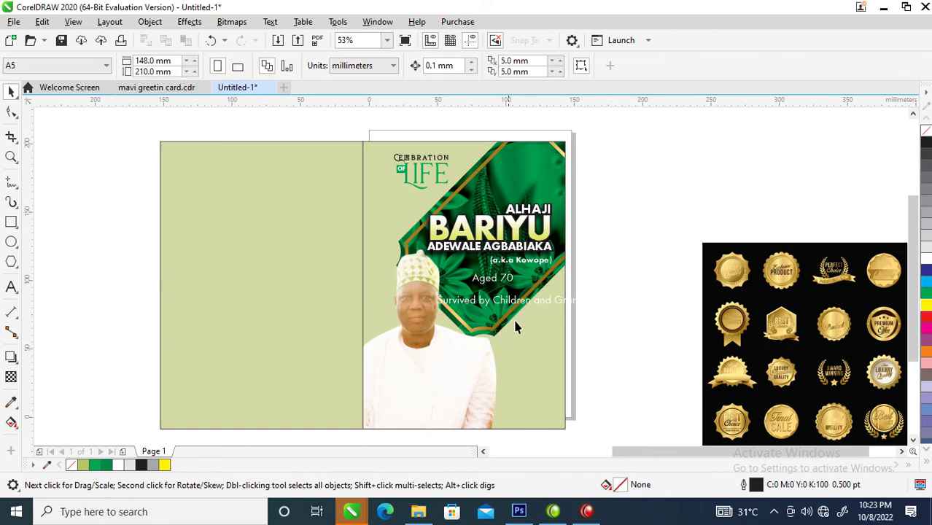
Move the "Survived by Children and Grandchildren" line to the bottom of the front cover and colour it black
left_click_drag(530, 308, 474, 408)
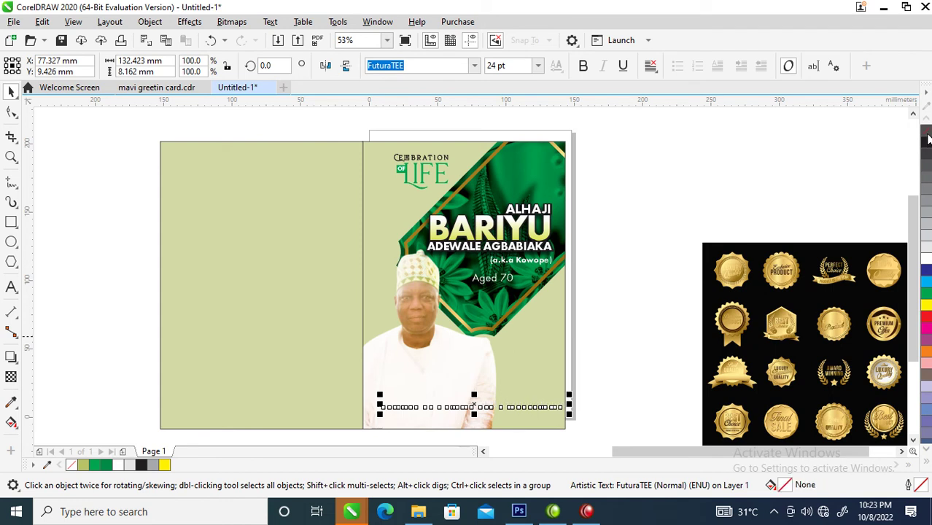
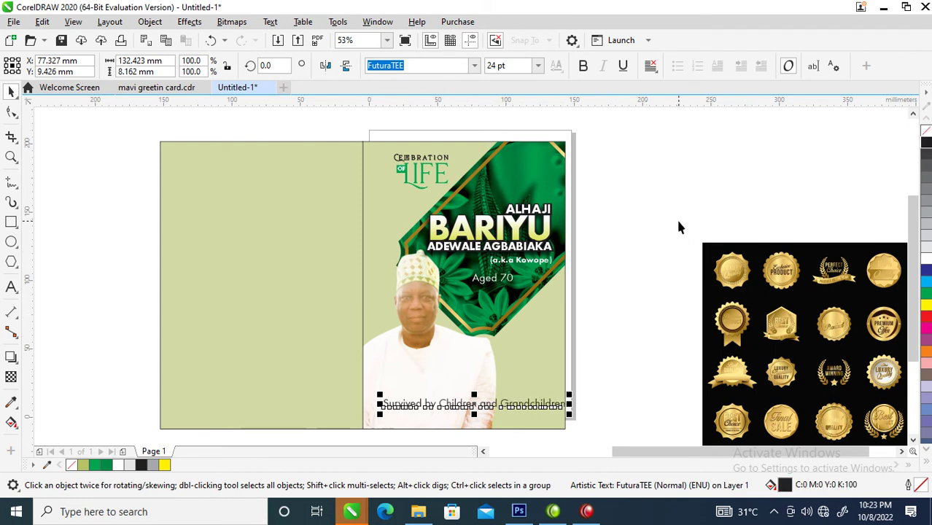
key("Escape")
Ungroup the gold badge sheet and place a copy of the round ribbon badge below "Aged 70" on the cover
left_click_drag(678, 296, 732, 350)
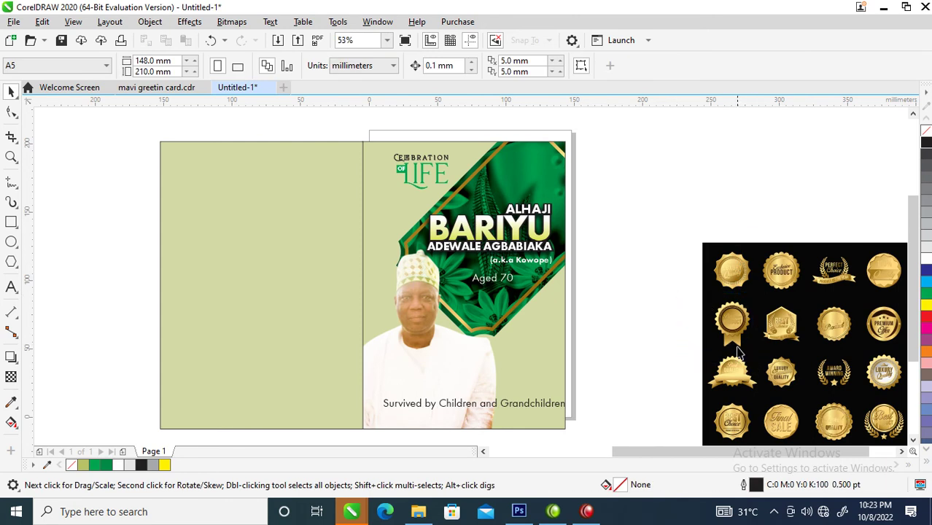
left_click(733, 337)
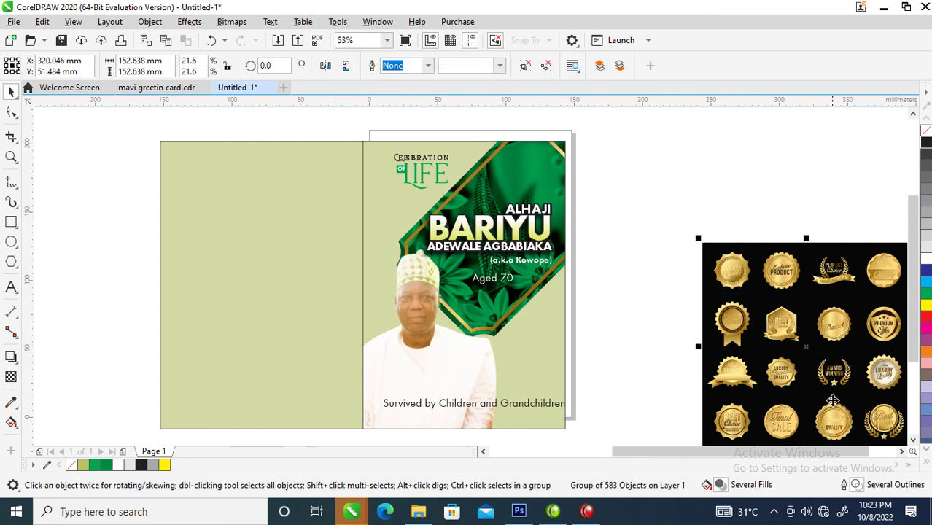
left_click(737, 318)
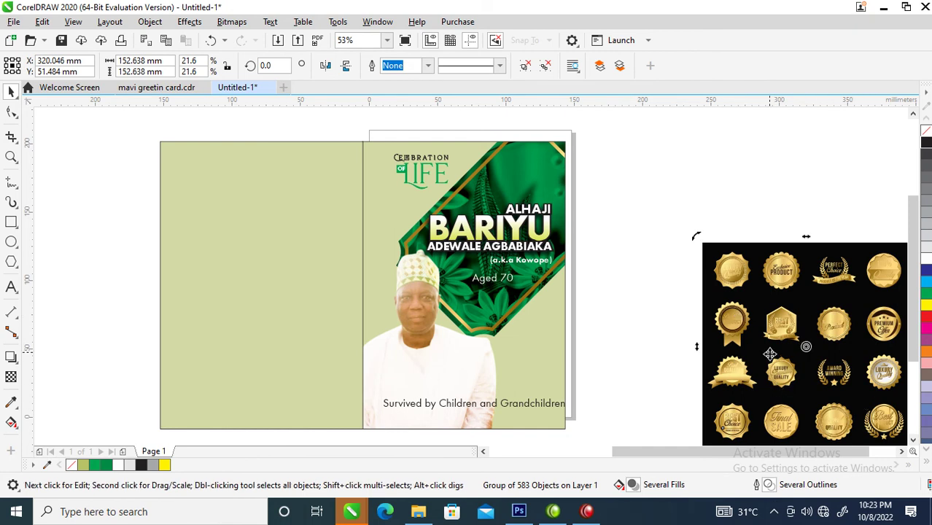
left_click(746, 332)
left_click(545, 72)
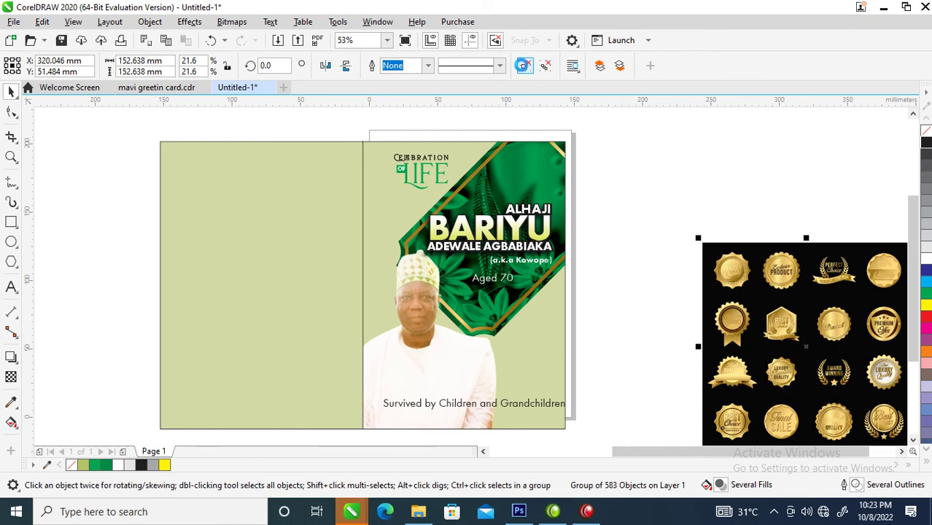
left_click_drag(667, 290, 758, 368)
left_click_drag(732, 325, 486, 310)
Delete the lettering pieces inside the copied ribbon badge
key("z")
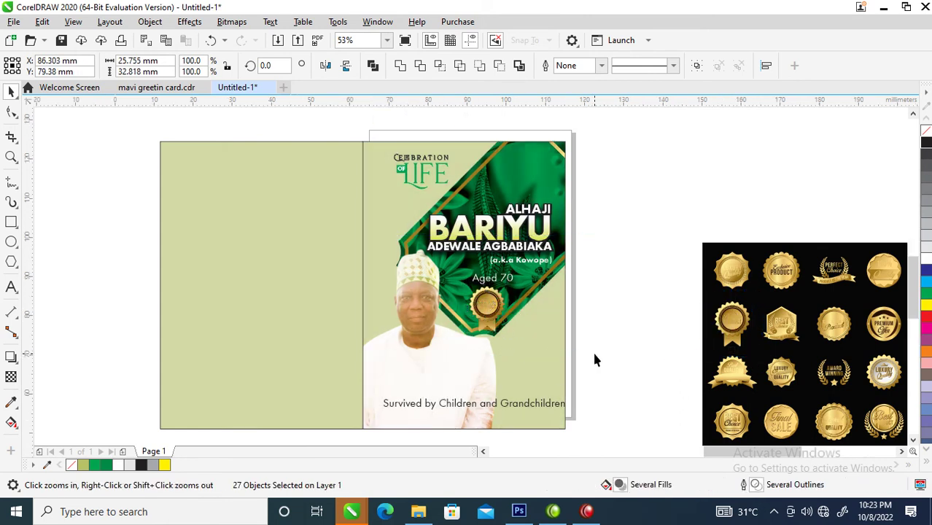
left_click(512, 332)
left_click_drag(423, 288, 478, 323)
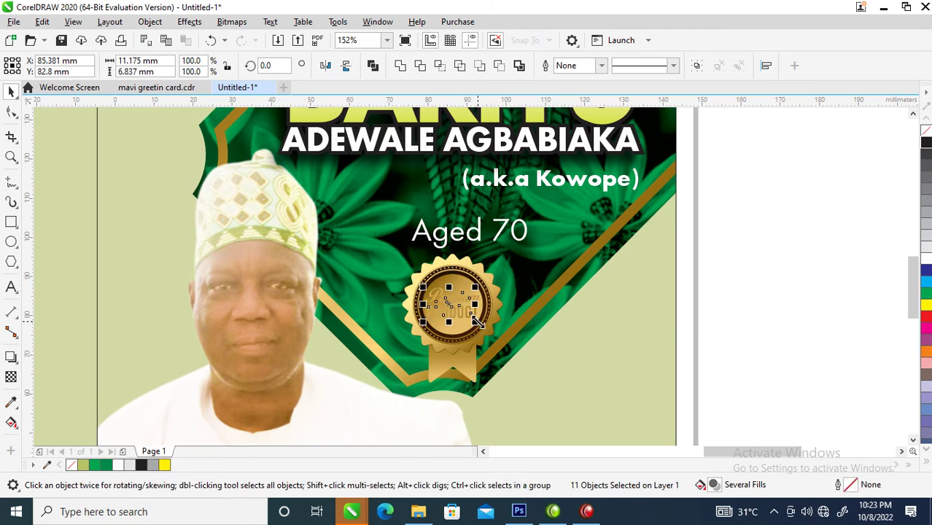
key("Escape")
left_click(476, 303)
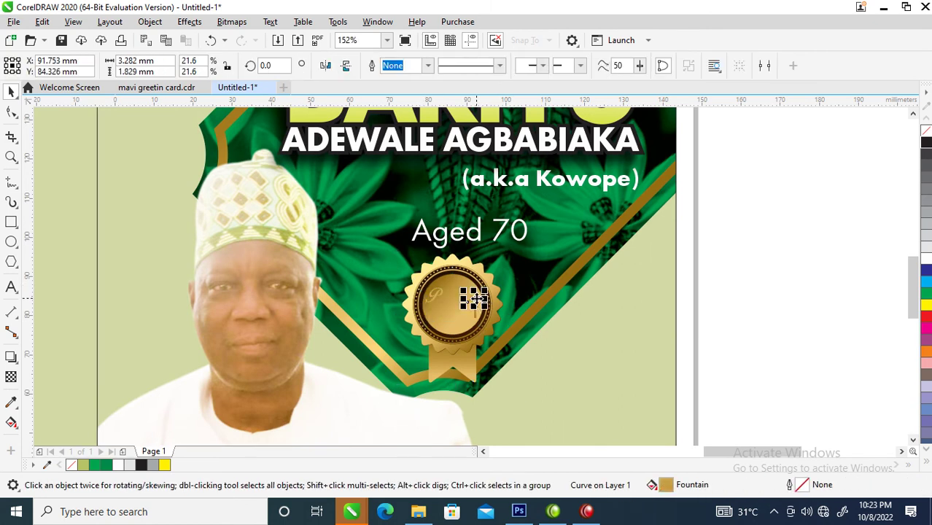
key("Escape")
left_click(476, 309)
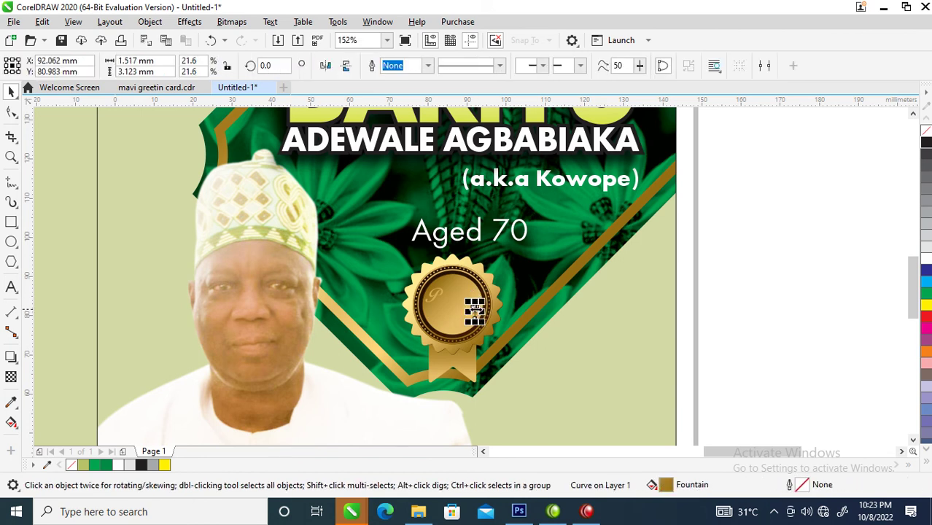
Fill the badge's inner circle with dark green and apply a gradient running from green at the top to white at the bottom
left_click(457, 294)
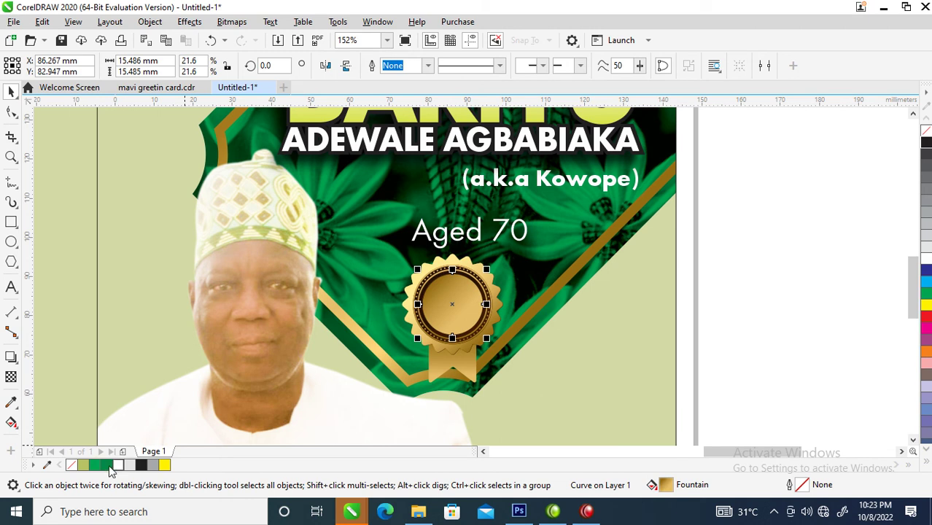
left_click(106, 466)
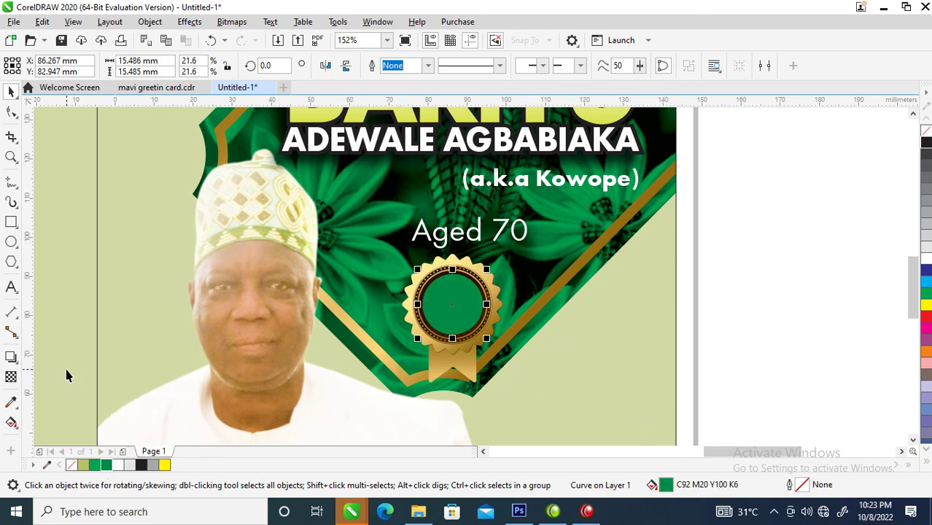
left_click(10, 422)
left_click_drag(451, 277, 464, 337)
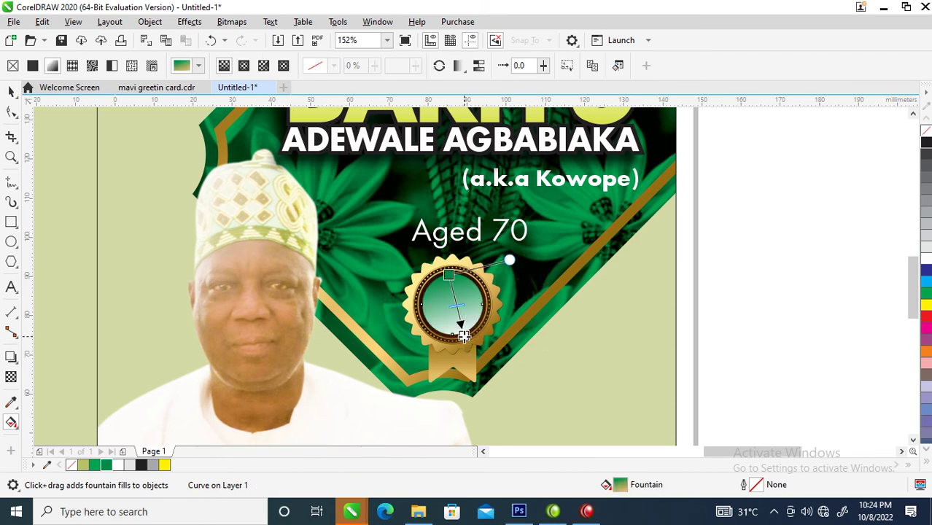
key("space")
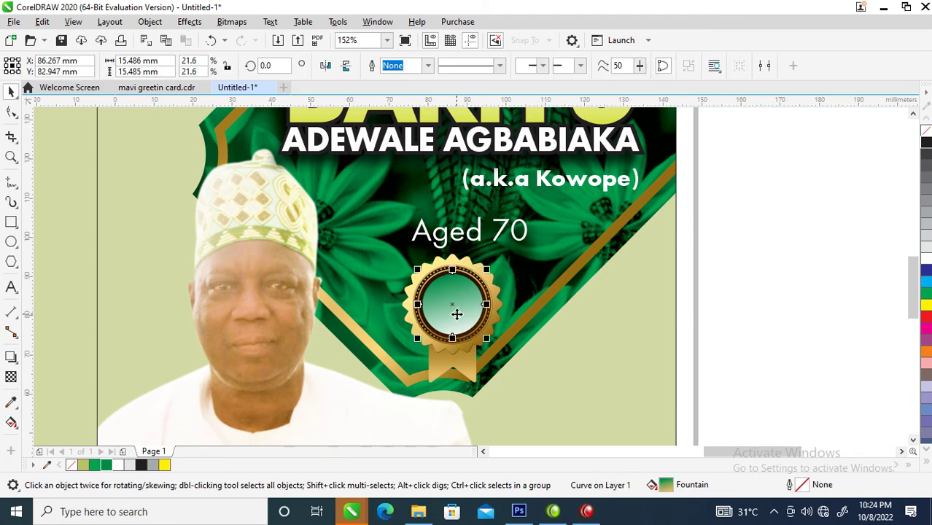
left_click(459, 300)
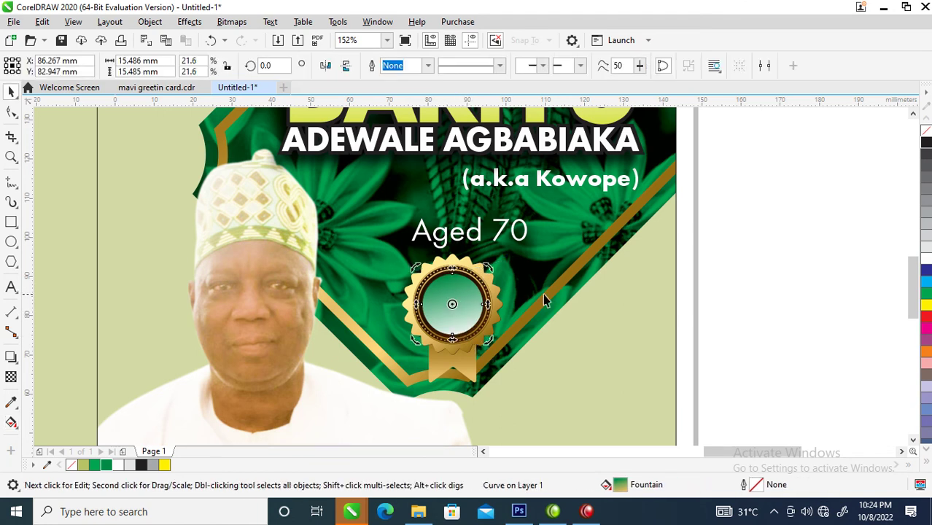
Draw a rectangle about 24 × 25 mm beside the page and fill it with a diagonal gradient from green to near-black C57 M74 Y66 K84
left_click(11, 222)
left_click_drag(662, 224, 758, 323)
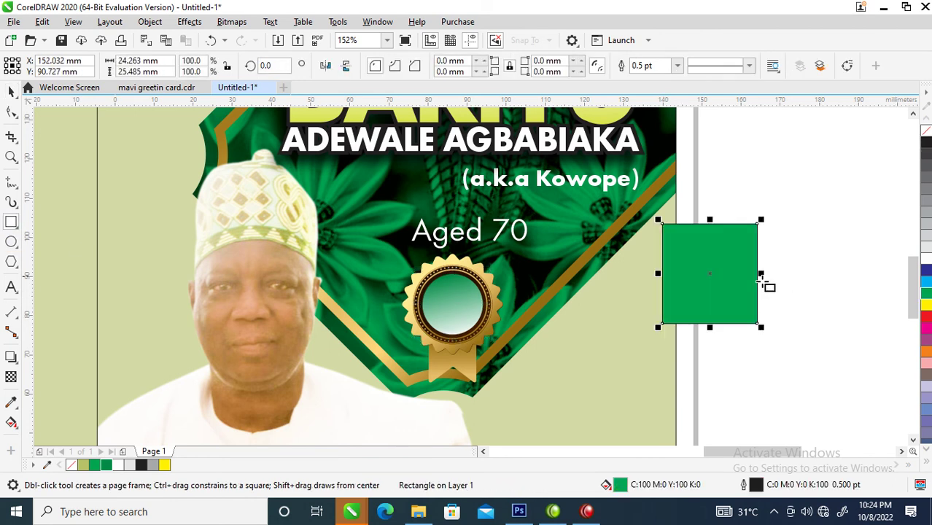
key("space")
key("g")
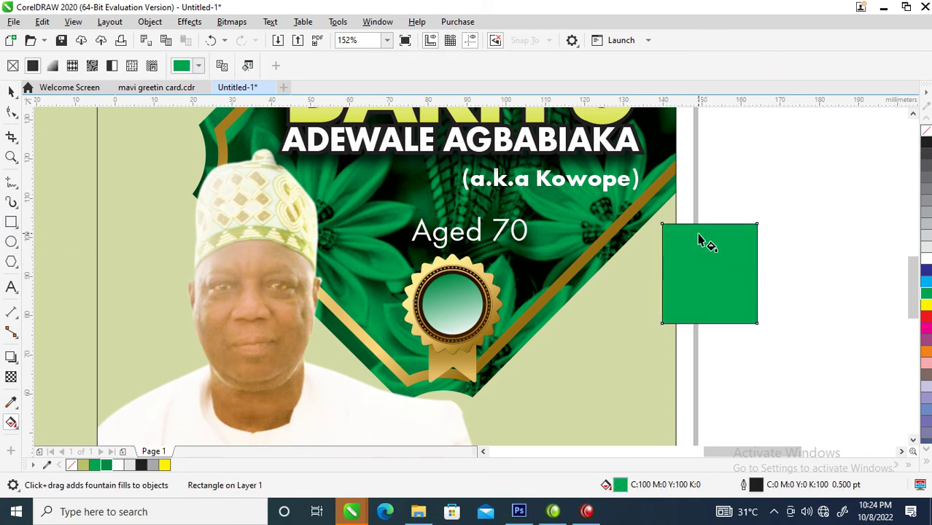
left_click_drag(698, 233, 757, 312)
left_click(775, 301)
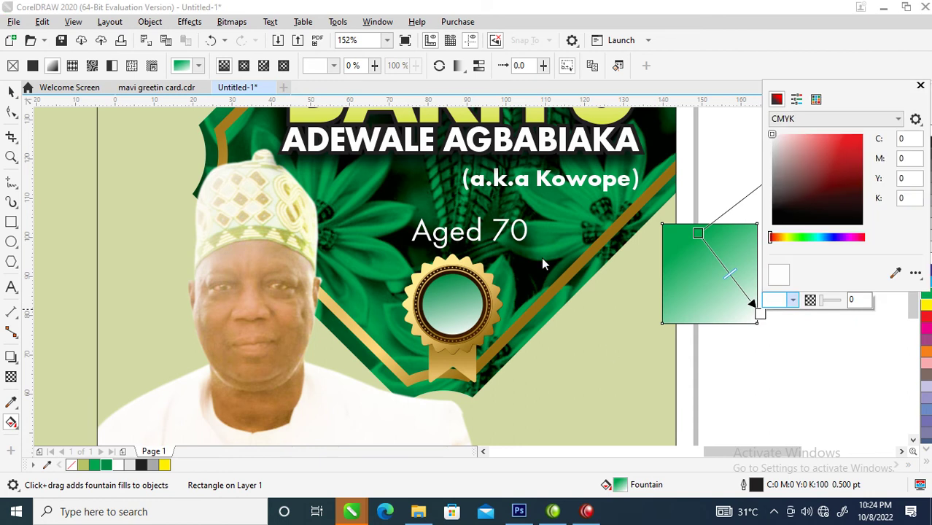
left_click(853, 207)
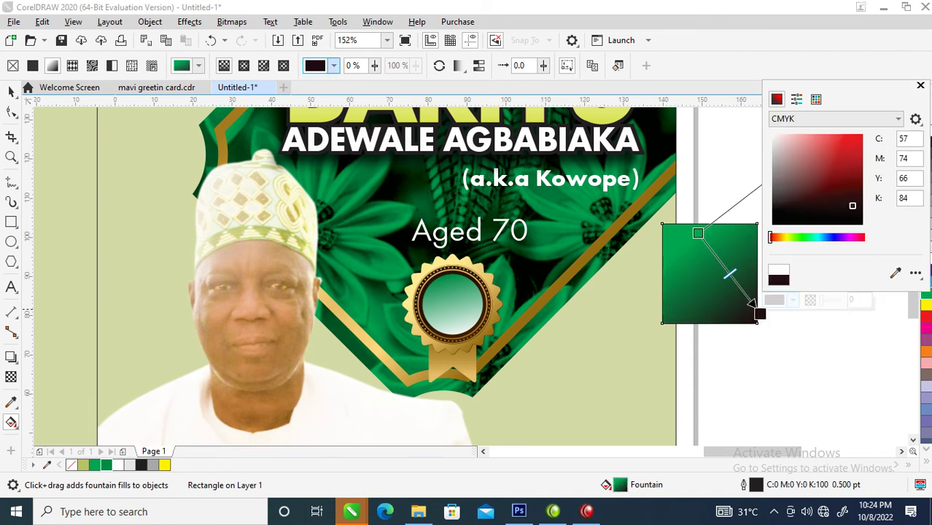
left_click(919, 87)
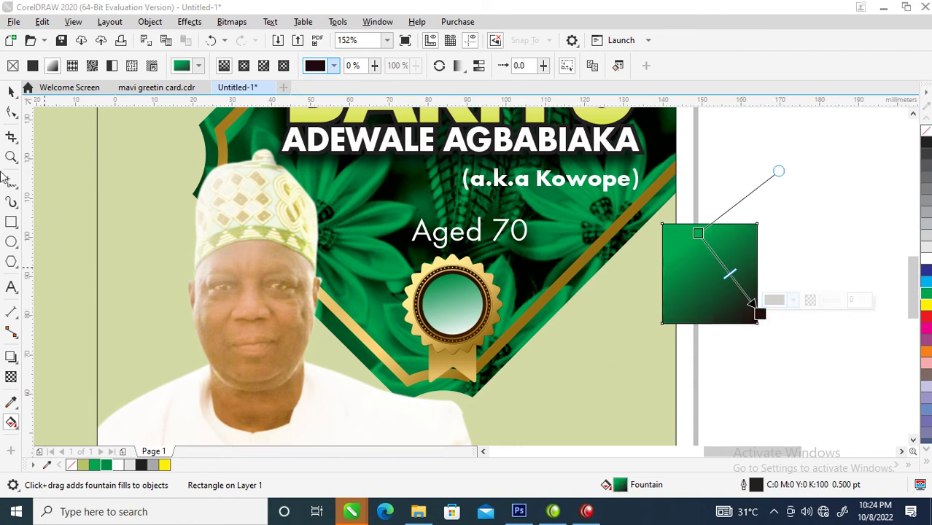
Copy the rectangle's green-to-black gradient onto the badge's inner circle and delete the rectangle
left_click(11, 93)
left_click_drag(720, 293, 462, 304)
left_click(535, 379)
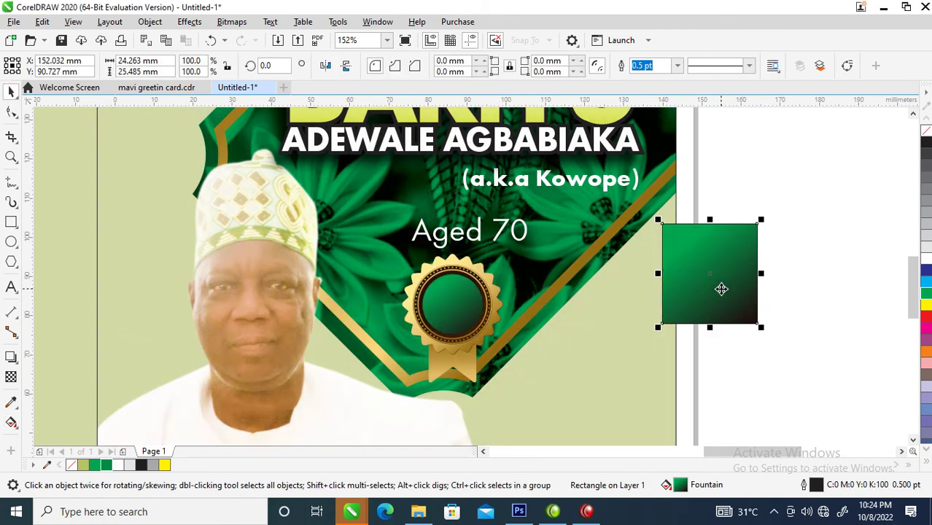
key("Delete")
Select all pieces of the ribbon badge and enlarge the badge to about 45 × 58 mm
left_click_drag(364, 249, 541, 381)
key("ctrl+z")
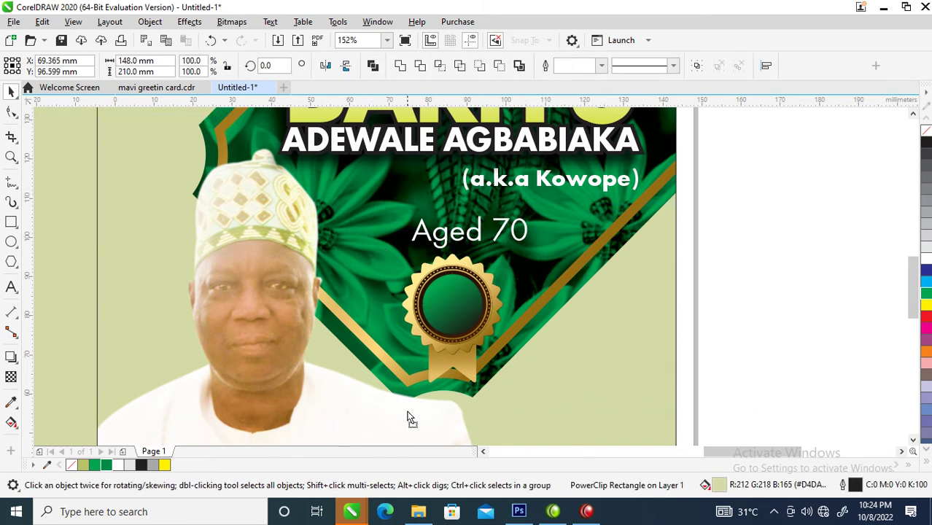
key("ctrl+shift+z")
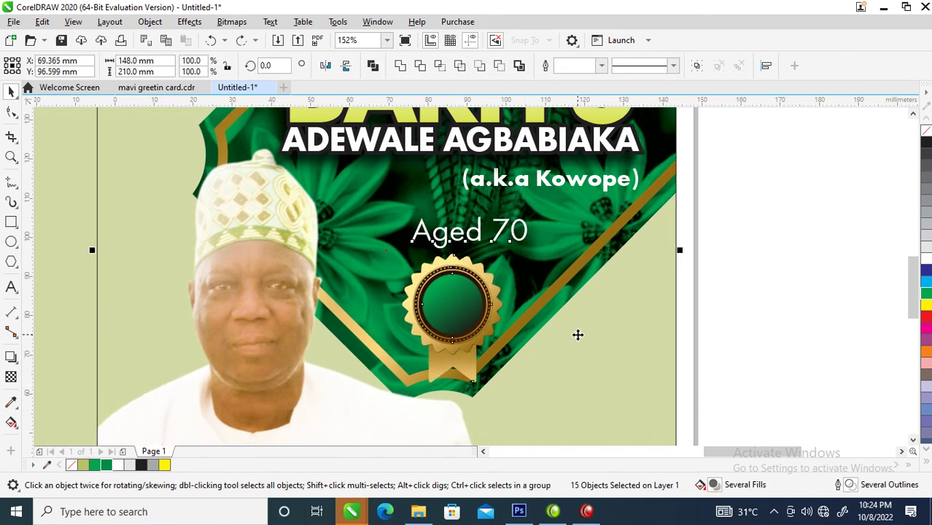
left_click_drag(739, 229, 394, 417)
left_click_drag(511, 387, 606, 413)
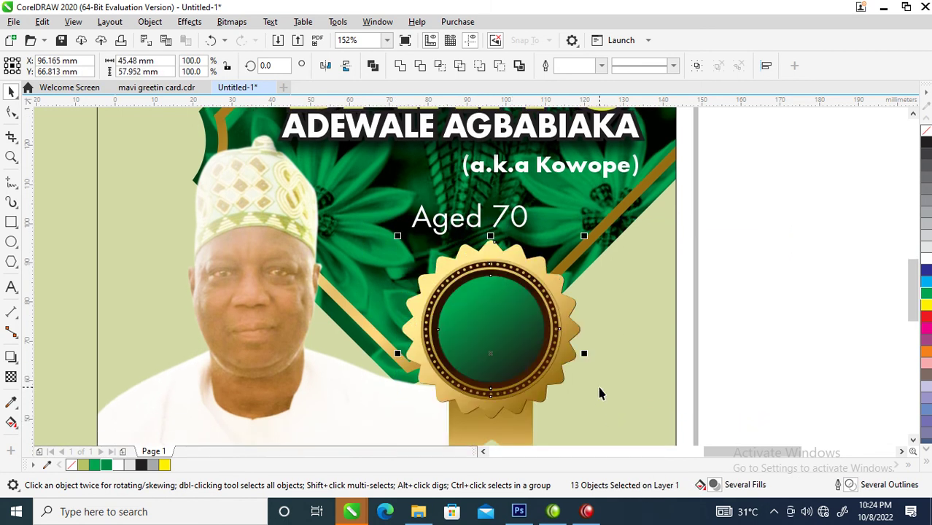
Convert the badge to a 200 dpi CMYK bitmap with anti-aliasing and a transparent background
key("alt+b")
key("p")
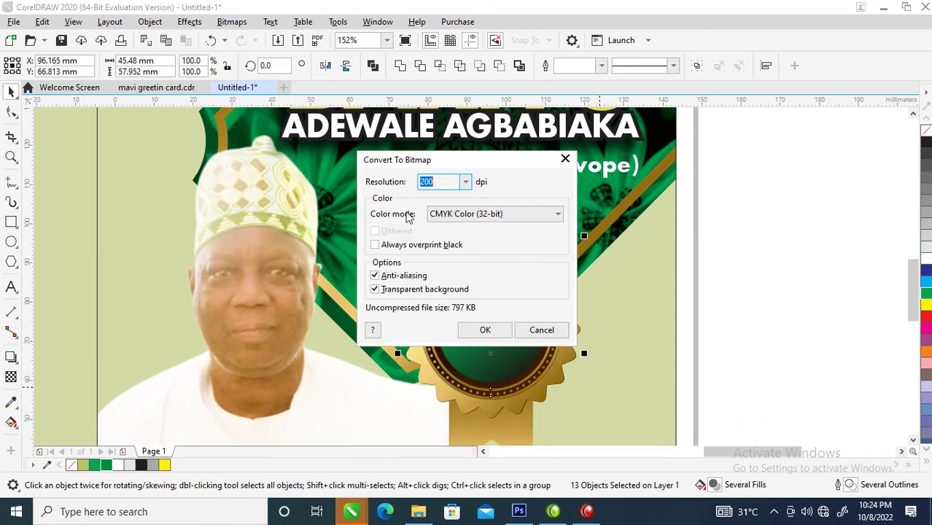
left_click(484, 330)
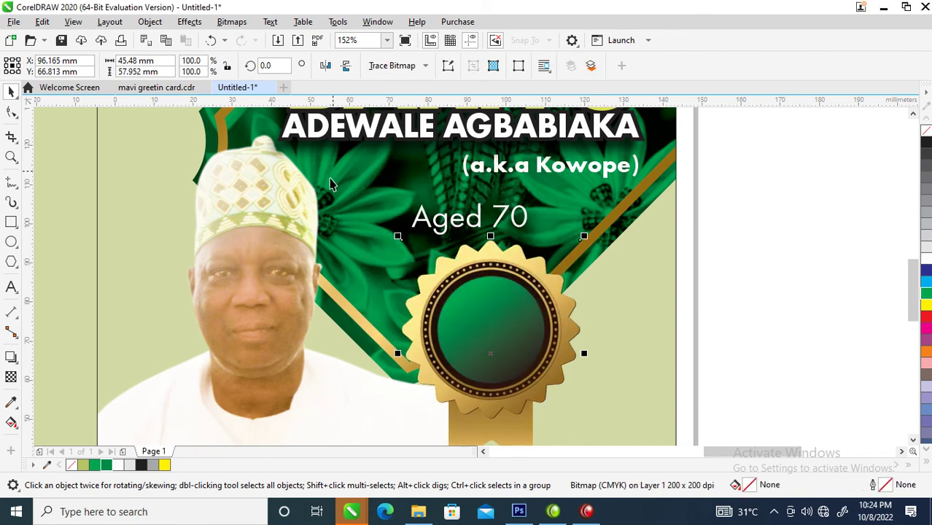
Try a Tone Curve adjustment on the badge bitmap with the upper curve point at X 160, Y 138
left_click(190, 22)
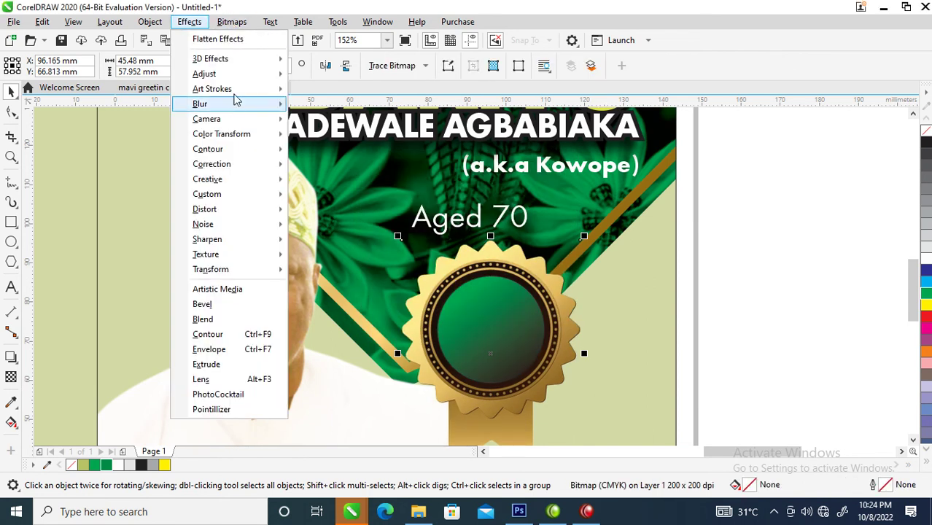
mouse_move(238, 75)
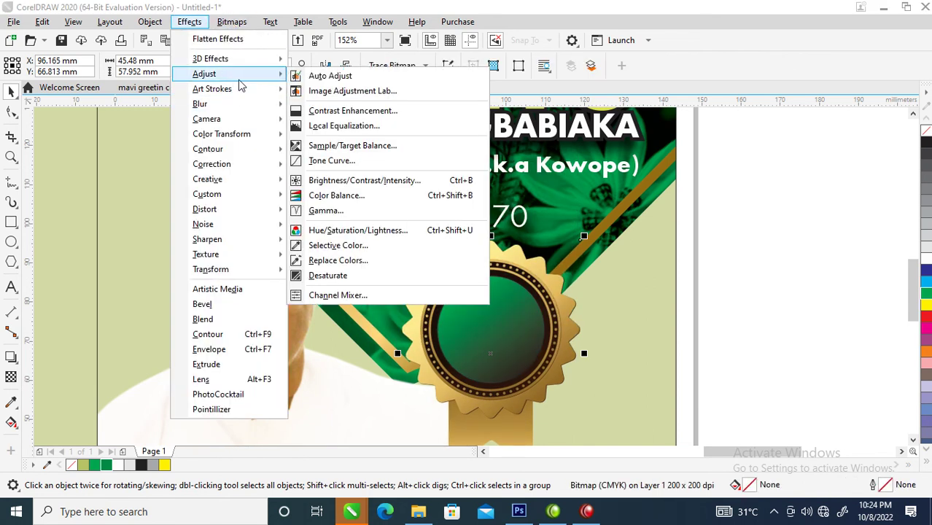
left_click(337, 161)
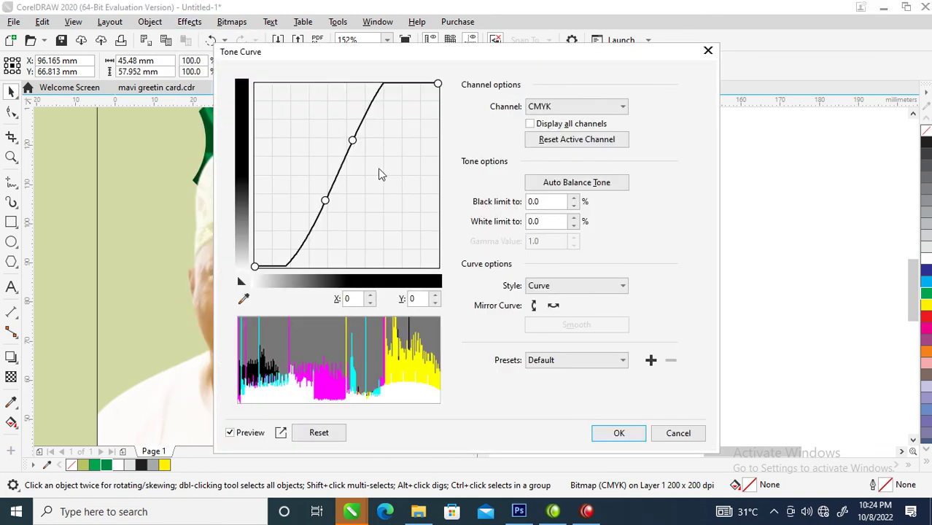
left_click_drag(485, 59, 794, 148)
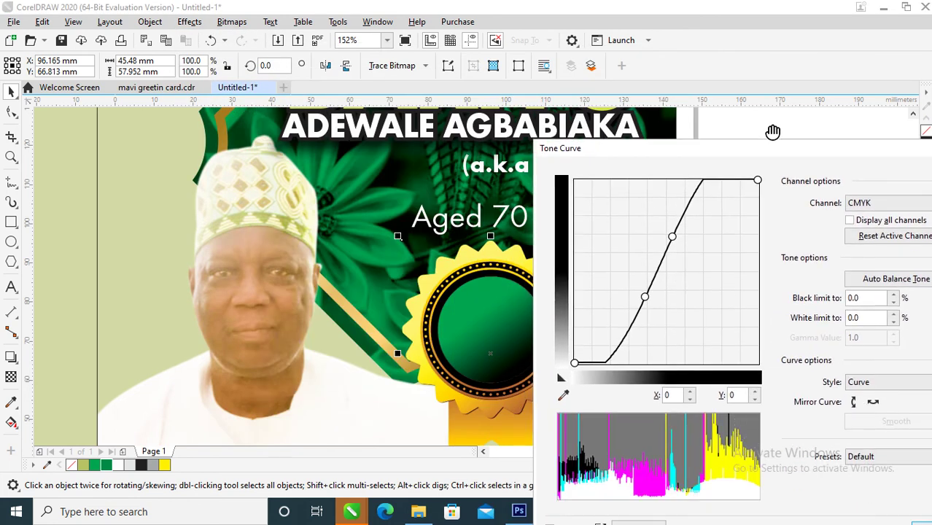
scroll(794, 148, "up", 2)
left_click_drag(674, 236, 690, 263)
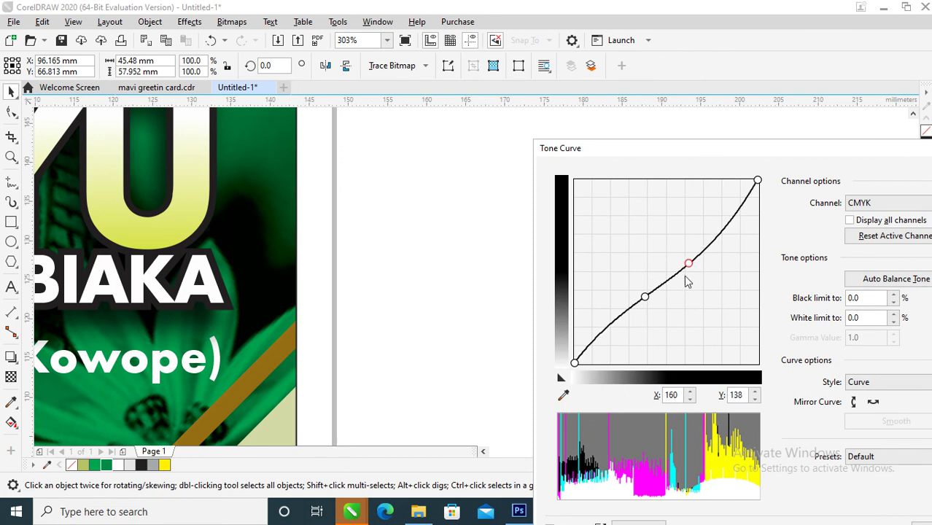
left_click_drag(716, 153, 543, 156)
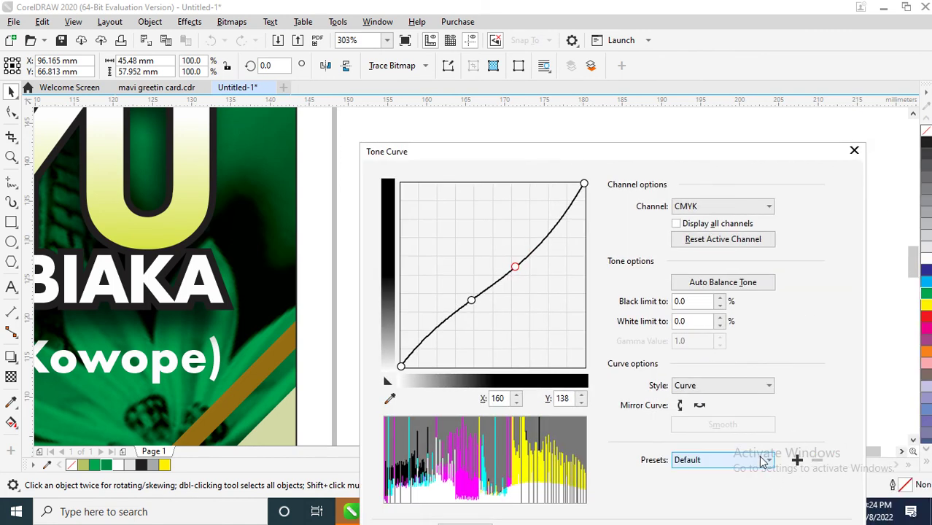
key("Return")
scroll(408, 415, "down", 5)
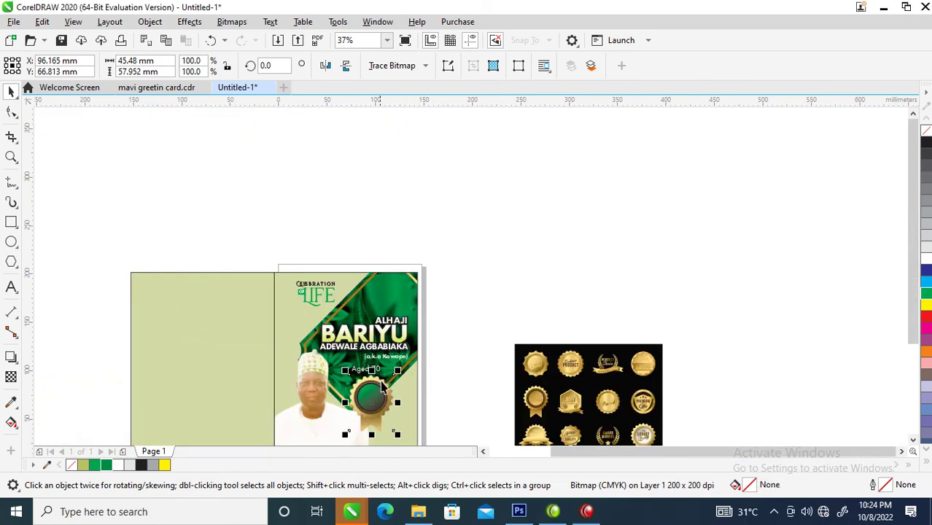
key("z")
left_click_drag(275, 348, 490, 458)
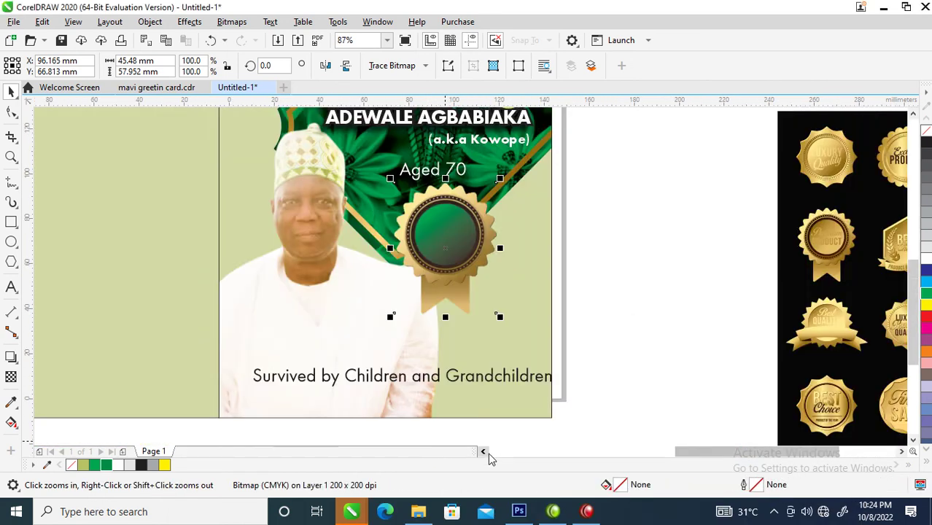
key("space")
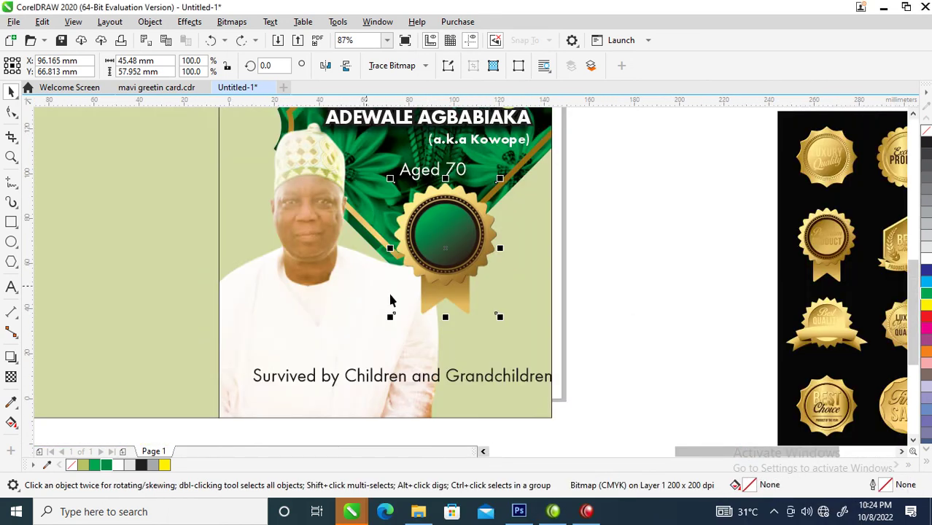
Apply a Tone Curve adjustment to the badge bitmap with the upper curve point at X 146, Y 151
left_click(189, 24)
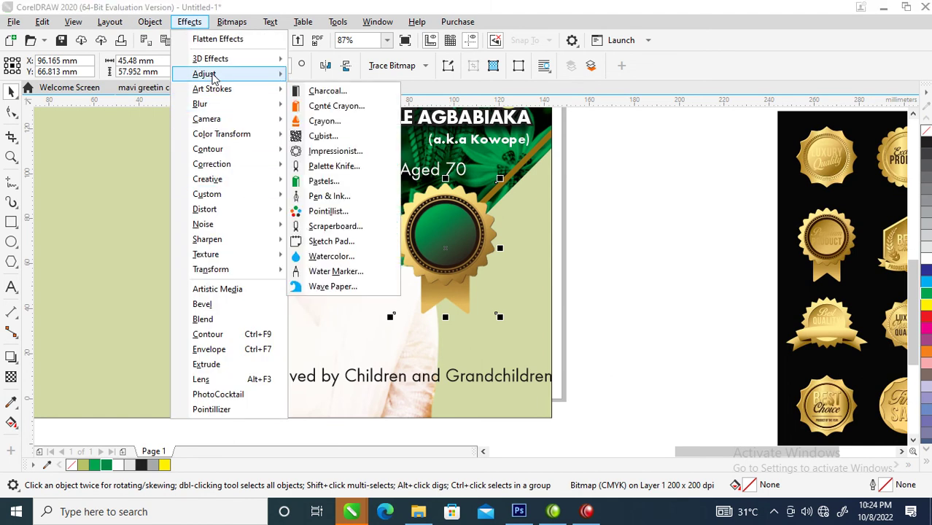
left_click(635, 289)
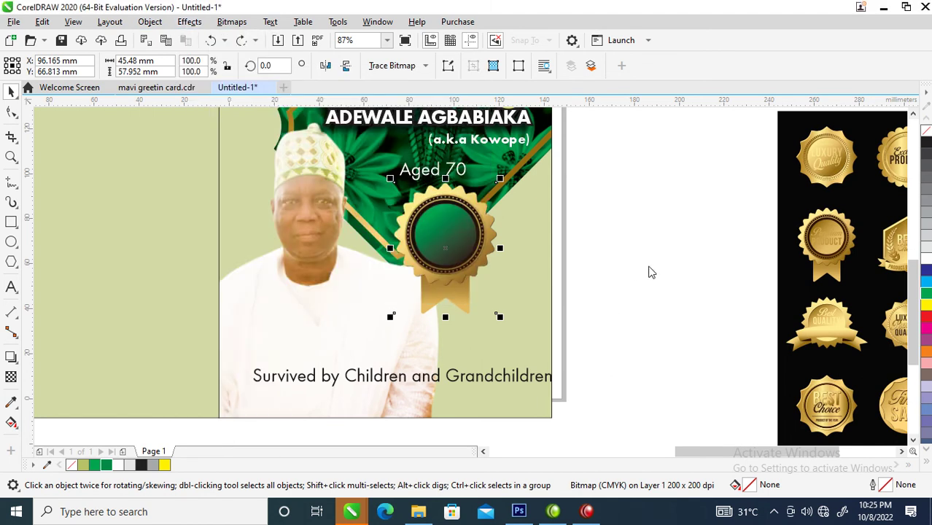
left_click_drag(349, 58, 678, 76)
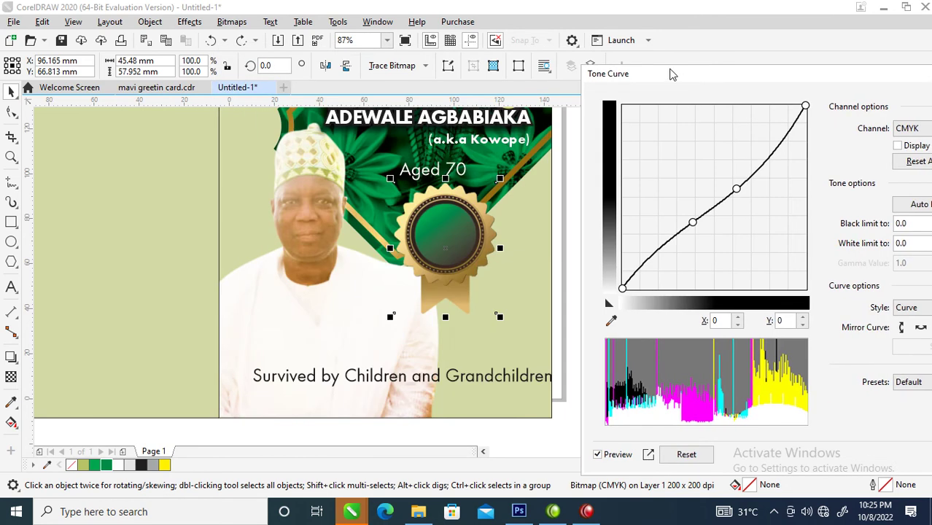
mouse_move(736, 191)
left_mouse_down()
mouse_move(714, 164)
mouse_move(729, 184)
left_mouse_up()
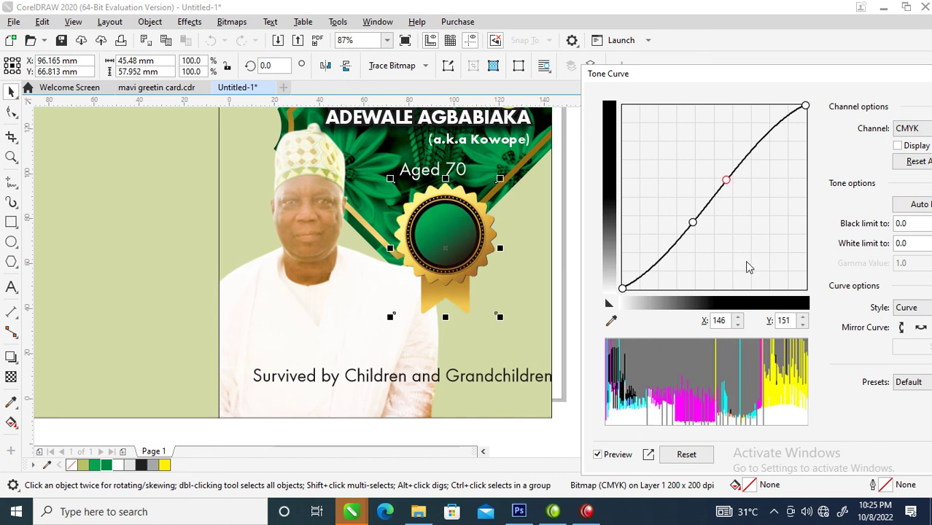
key("Return")
Shrink the badge to about 38 × 48 mm and move it up over "Aged 70" at the green frame's lower corner
left_click_drag(478, 239, 461, 233)
left_click_drag(484, 311, 465, 288)
left_click_drag(425, 215, 429, 195)
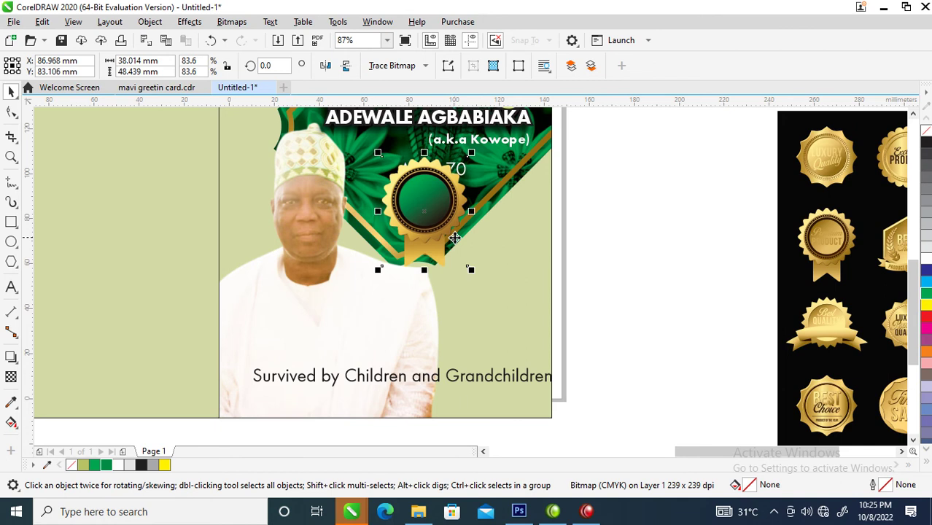
Bring the "Aged 70" text in front of the badge and place it over the badge's upper part
left_click_drag(697, 150, 378, 202)
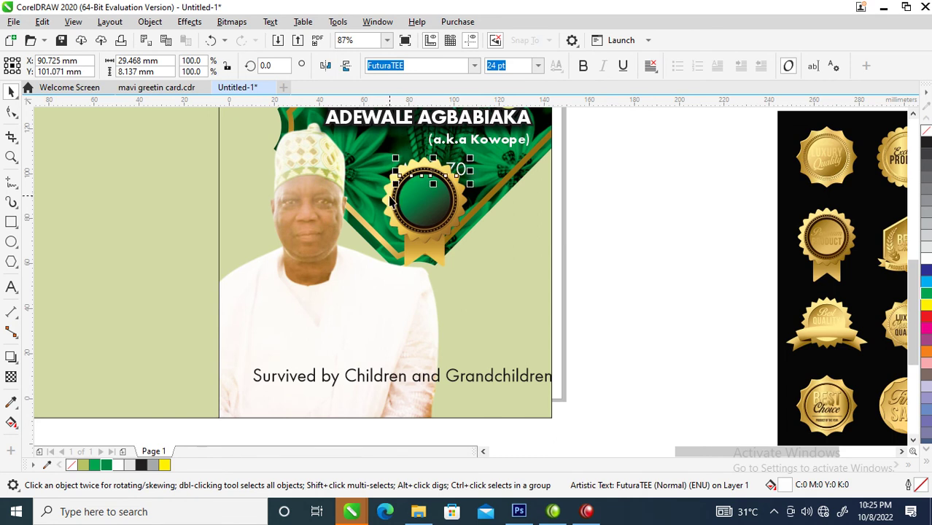
left_click_drag(434, 169, 439, 198)
right_click(438, 198)
left_click(755, 177)
left_click_drag(605, 168, 755, 328)
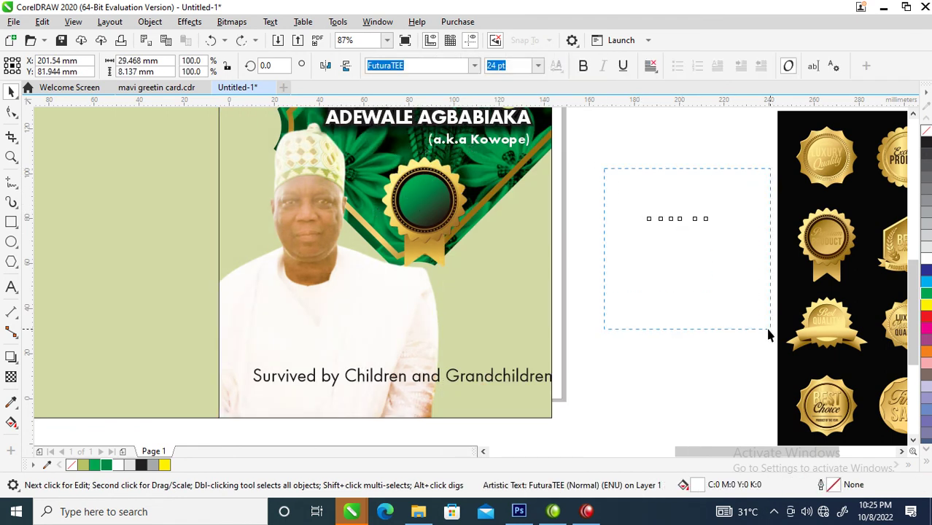
left_click_drag(683, 211, 425, 181)
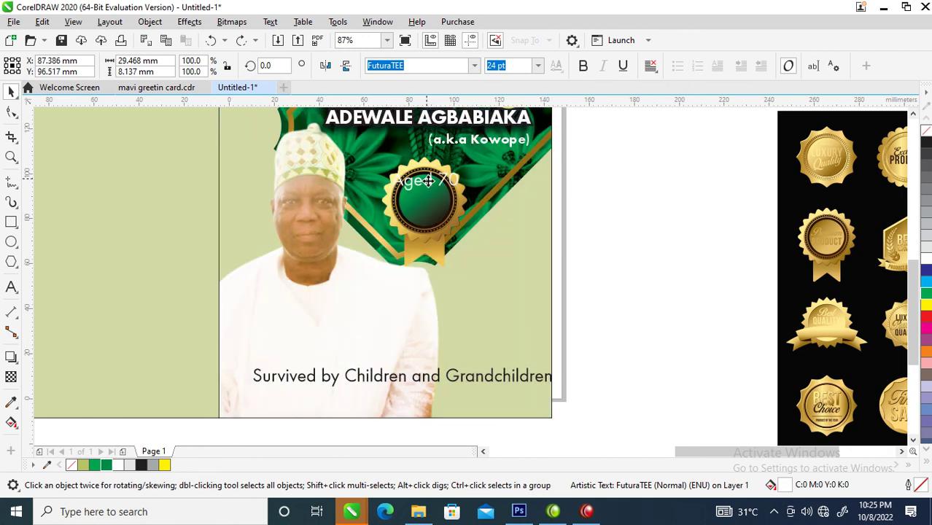
Make the "Aged 70" text bold and break it apart into separate words
key("z")
left_click_drag(337, 158, 600, 309)
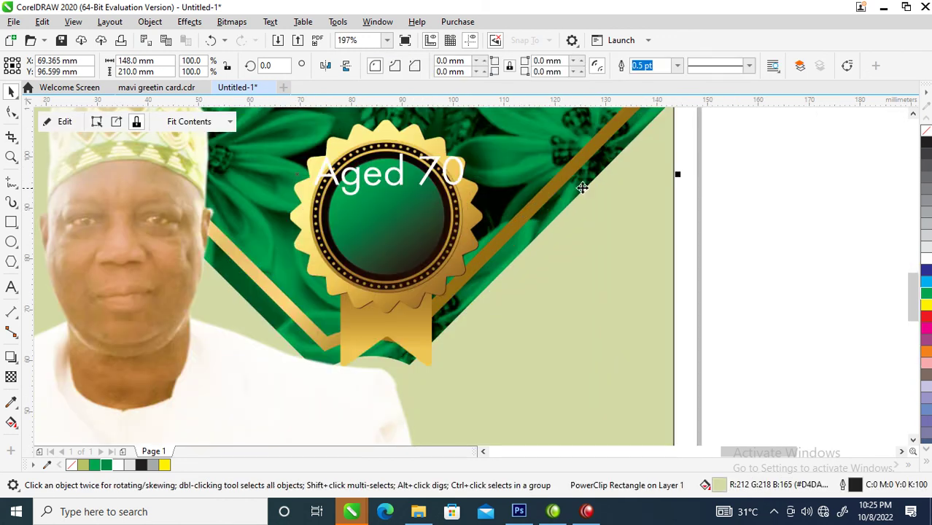
left_click(459, 184)
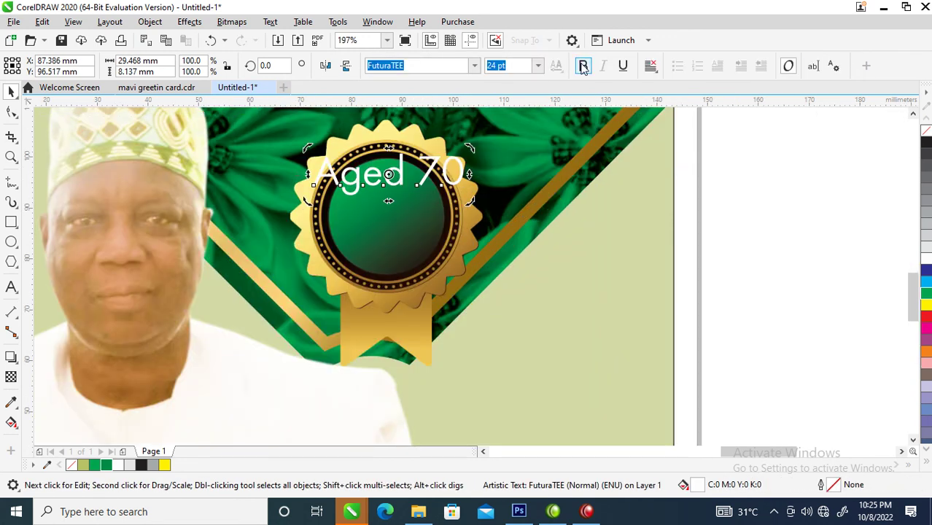
key("ctrl+b")
left_click(452, 208)
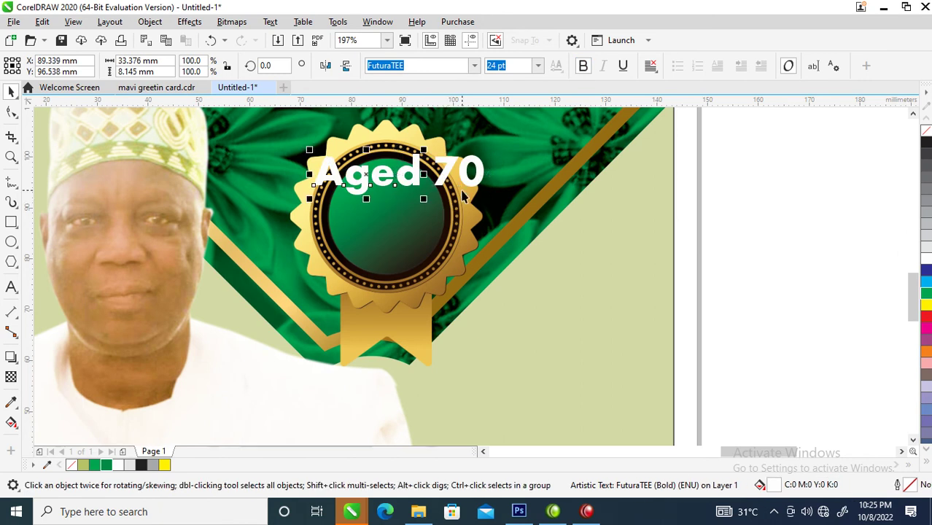
Enlarge "70" with tighter digit spacing inside the badge's green circle and place "Aged" above it at about 14 pt
left_click_drag(450, 179, 369, 231)
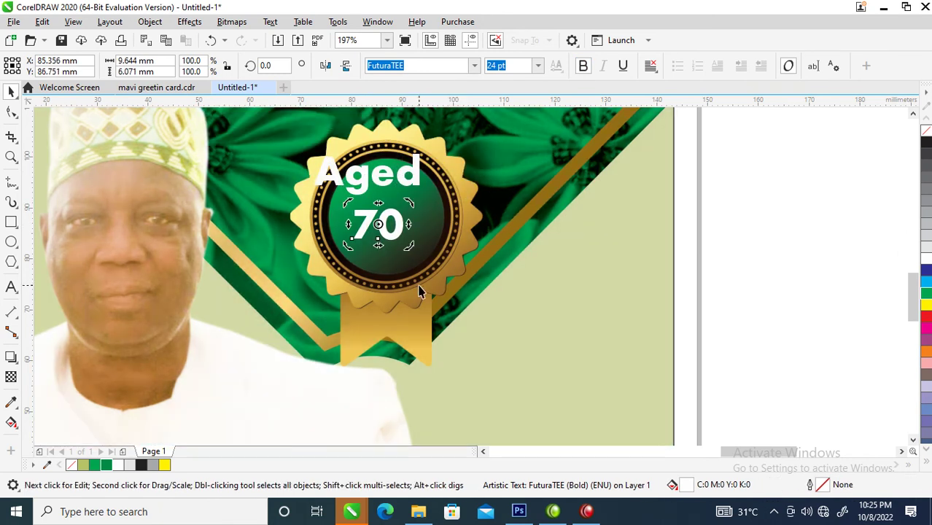
left_click(11, 111)
left_click_drag(410, 245, 425, 260)
key("space")
mouse_move(404, 218)
left_mouse_down()
mouse_move(421, 216)
mouse_move(412, 215)
left_mouse_up()
left_click(417, 178)
left_click_drag(425, 150, 410, 172)
Change the word "Aged" in the badge to uppercase
double_click(410, 173)
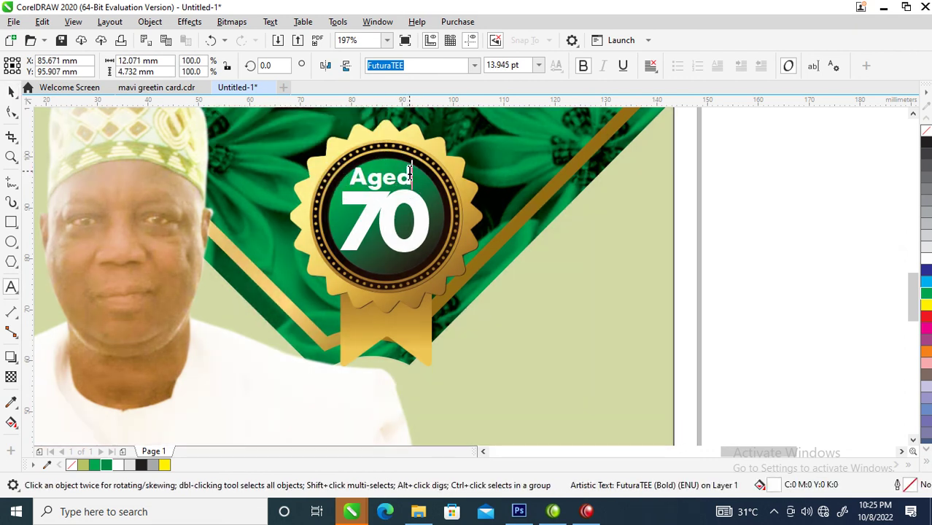
key("ctrl+a")
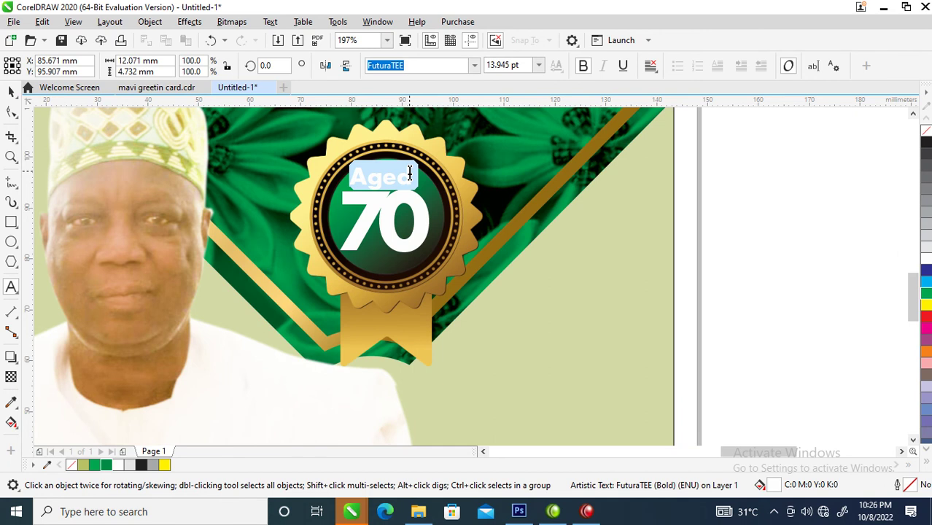
key("shift+F3")
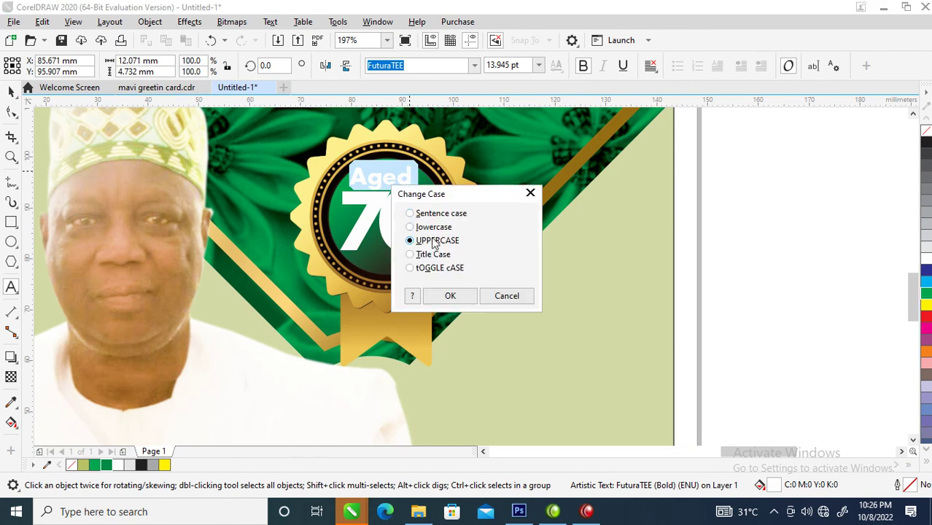
left_click(448, 296)
key("ctrl+space")
Duplicate "AGED" below "70" inside the badge and change the copy's text to "YEARS"
left_click_drag(386, 176, 393, 259)
double_click(394, 259)
key("ctrl+a")
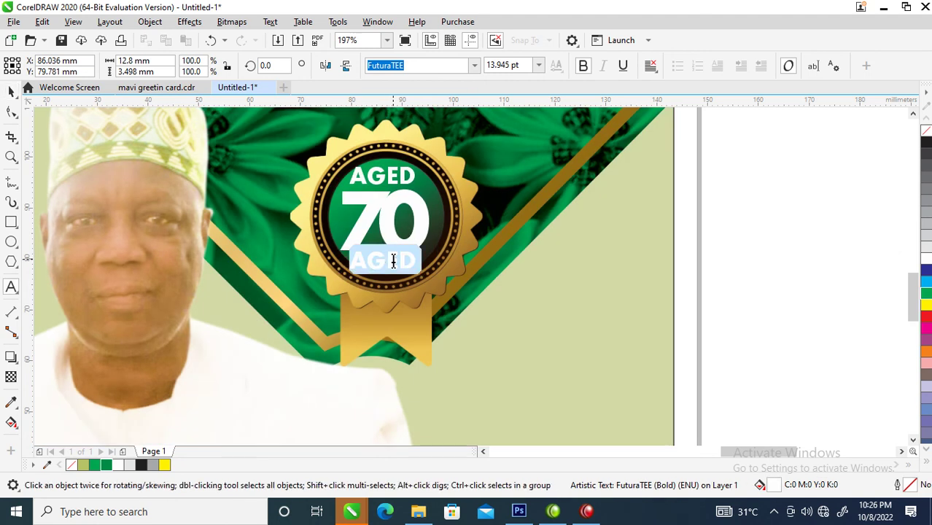
type("YEARS")
key("ctrl+space")
Reduce the height of "70" to about 10.7 mm and position it between "AGED" and "YEARS"
left_click(426, 219)
mouse_move(385, 255)
left_mouse_down()
mouse_move(384, 237)
mouse_move(385, 251)
left_mouse_up()
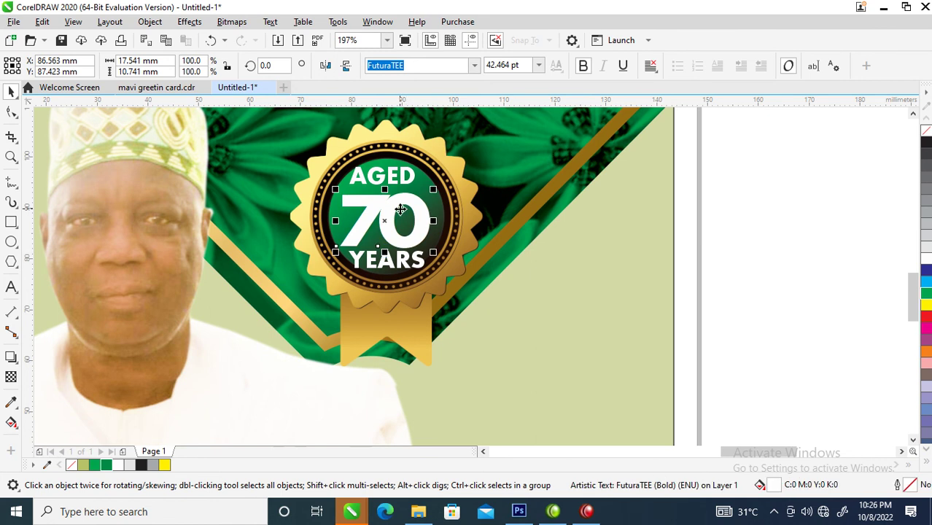
left_click_drag(393, 209, 394, 206)
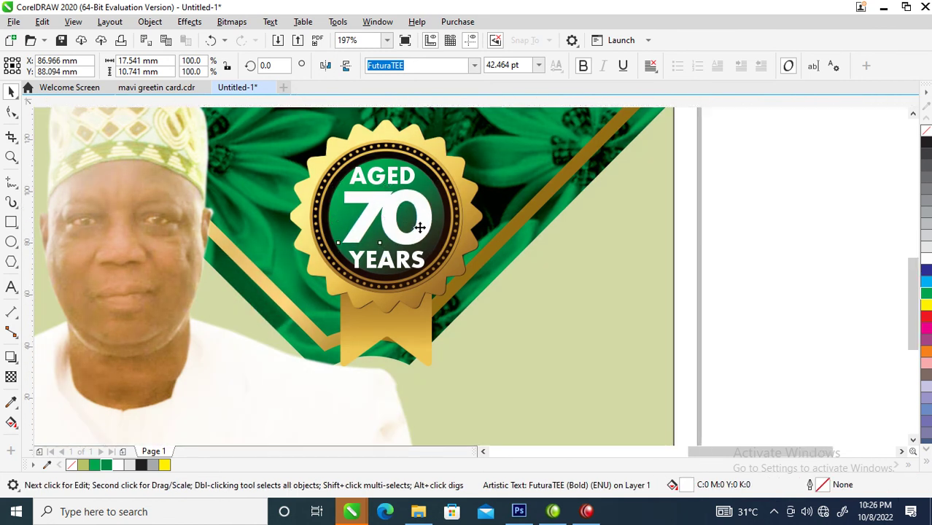
Move the "Celebration of Life" heading closer to the front cover's upper-left corner and recolour "LIFE" black
scroll(420, 228, "down", 3)
key("z")
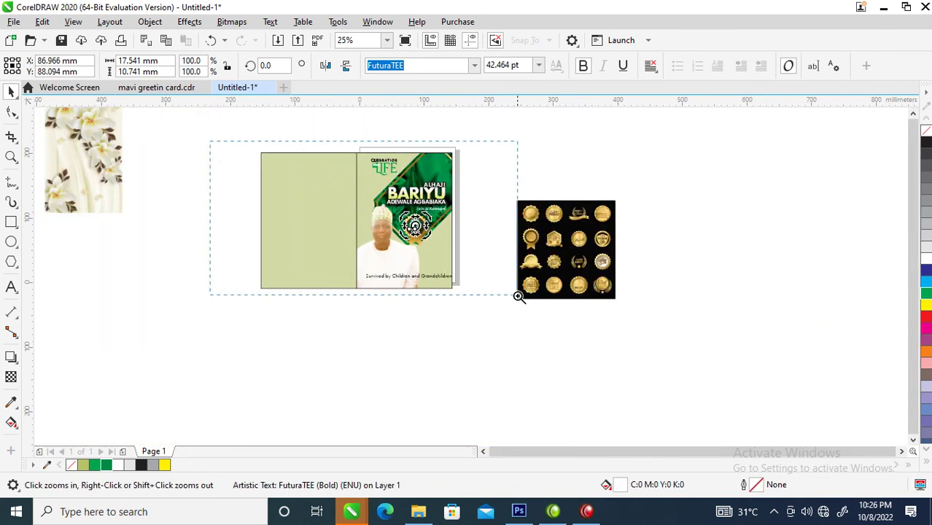
left_click(508, 291)
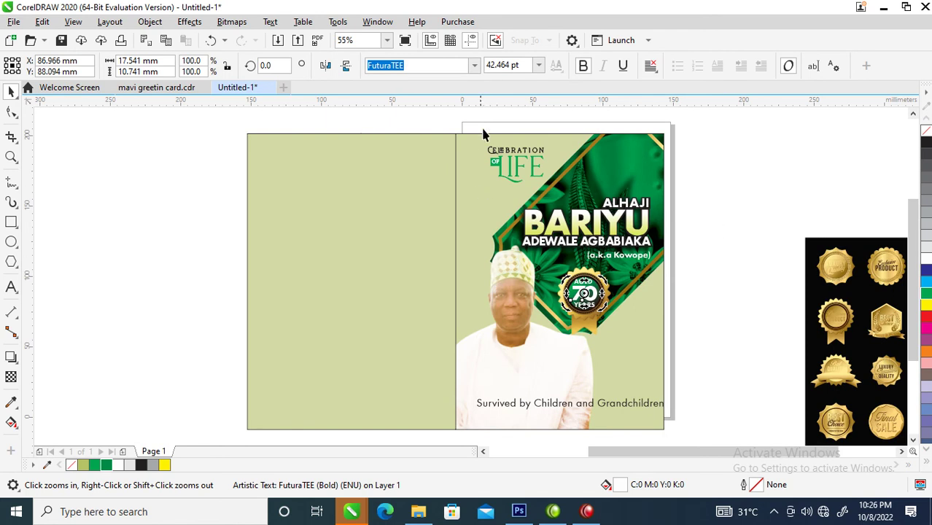
left_click_drag(550, 184, 525, 175)
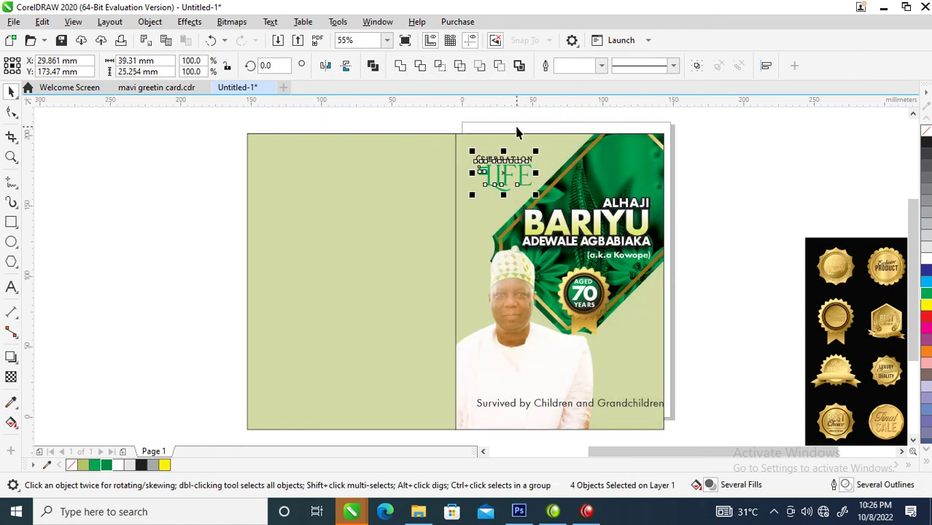
left_click(516, 129)
left_click(520, 178)
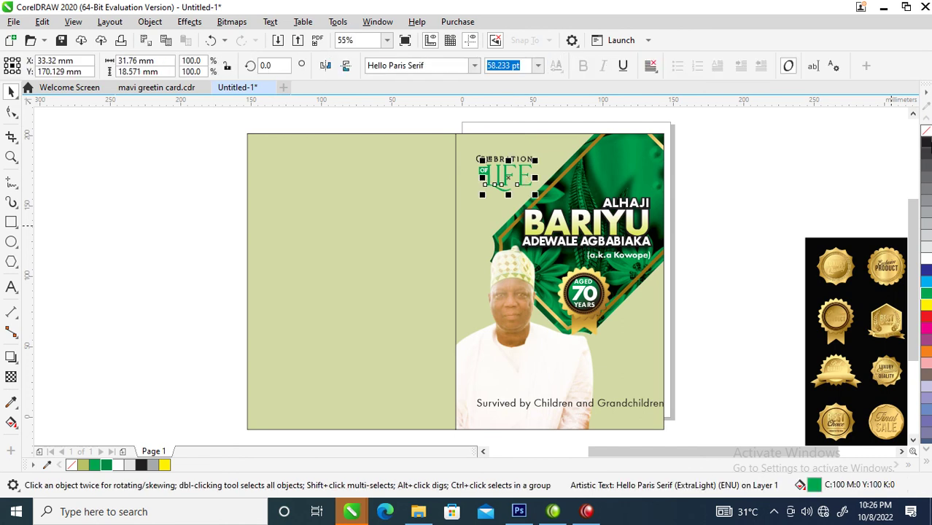
left_click(926, 146)
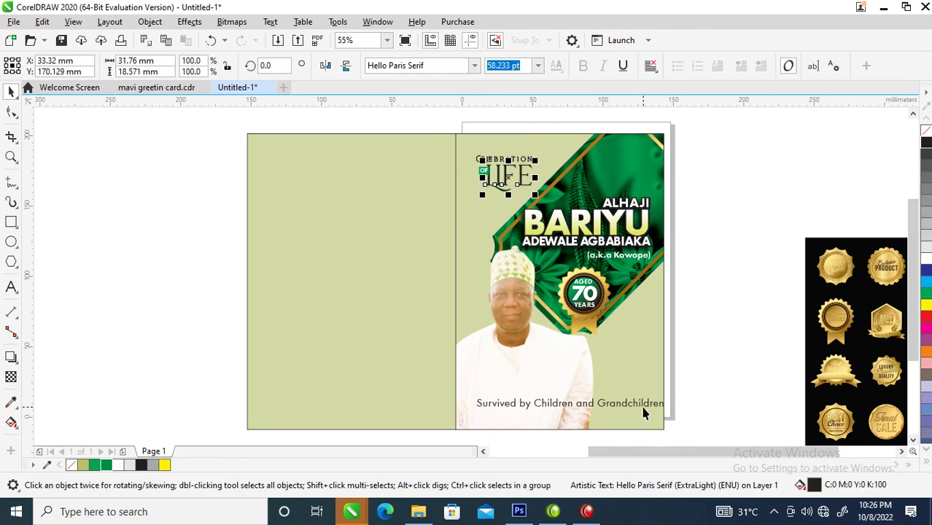
Move the "Survived by" text to the right, start a new line before "Children" and replace "and" with "&"
left_click_drag(643, 413, 701, 380)
key("z")
left_click_drag(469, 287, 756, 422)
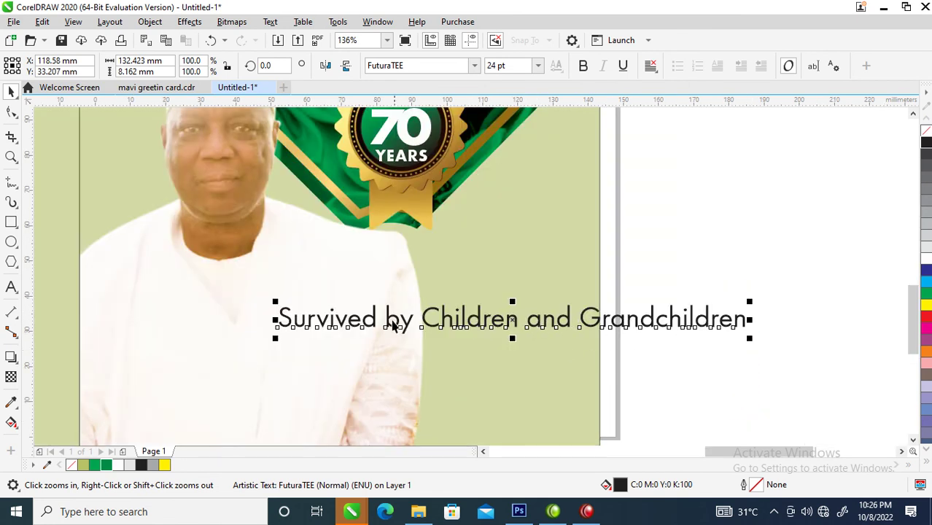
key("space")
double_click(420, 321)
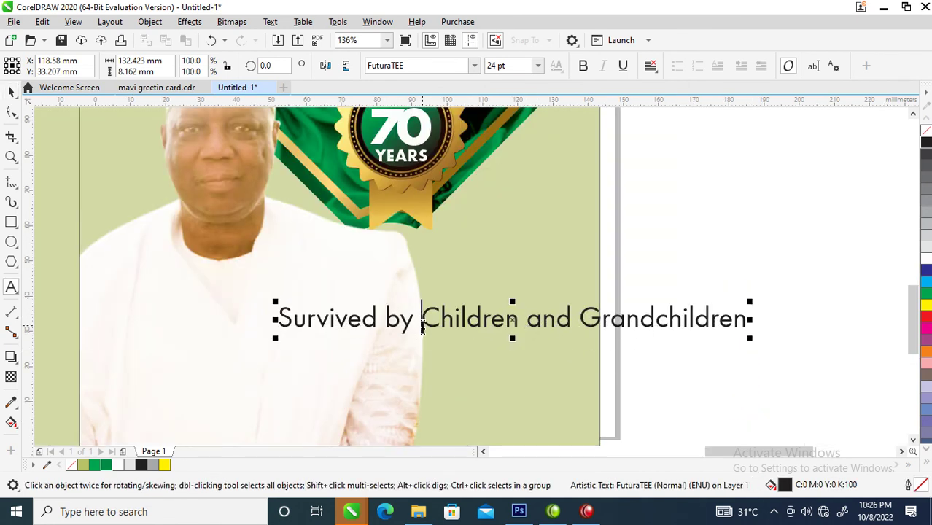
key("Return")
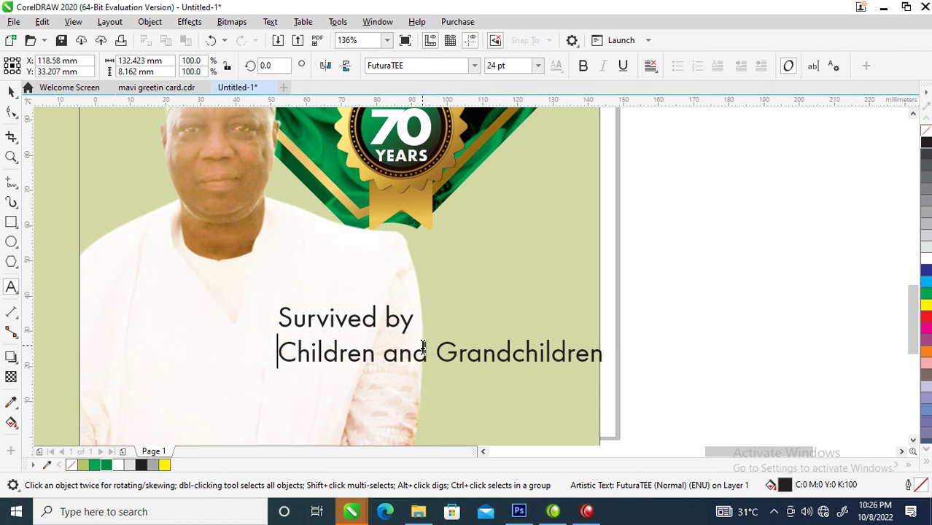
double_click(383, 350)
type("&")
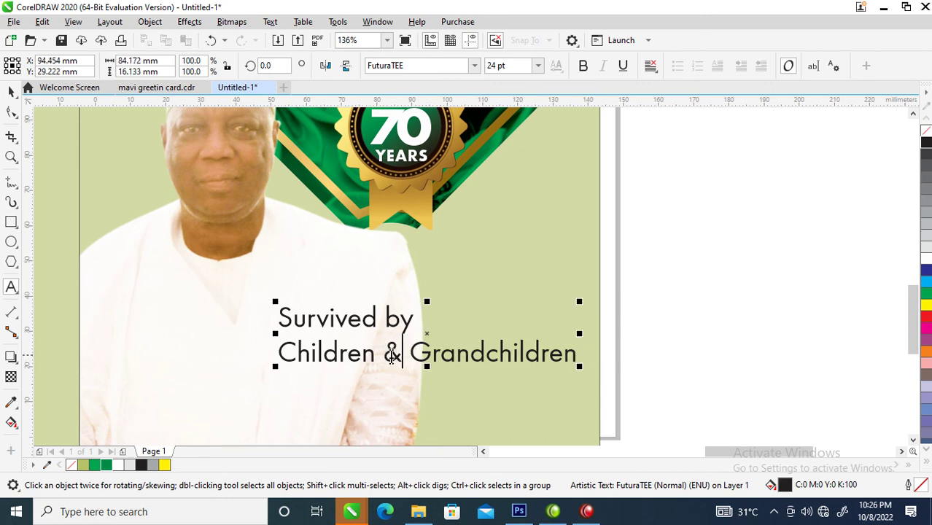
key("ctrl+space")
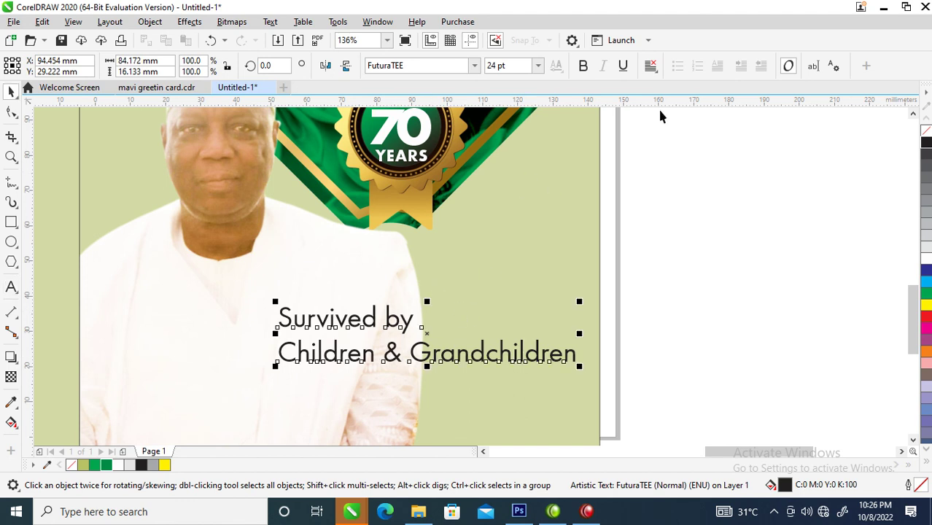
Set the "Survived by" text to 12 pt, right-align it and place it near the cover's lower-right corner
left_click(538, 66)
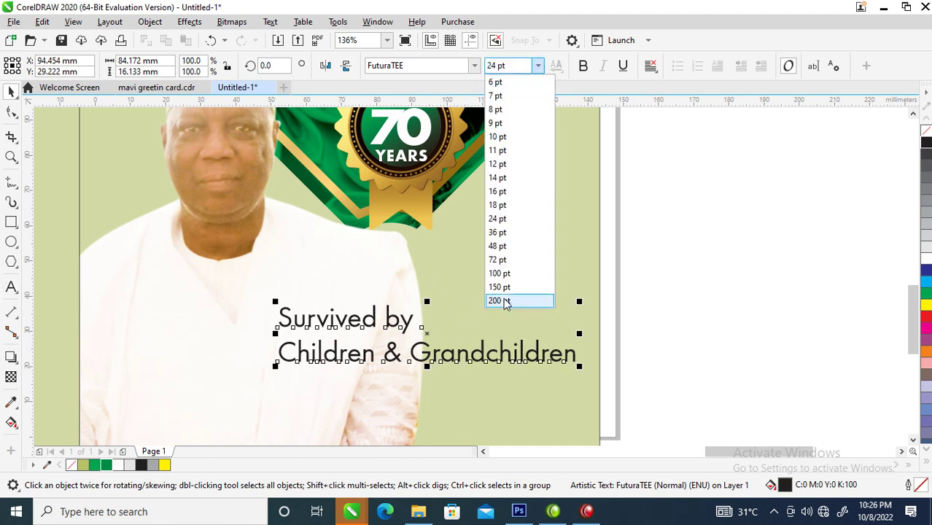
left_click(499, 163)
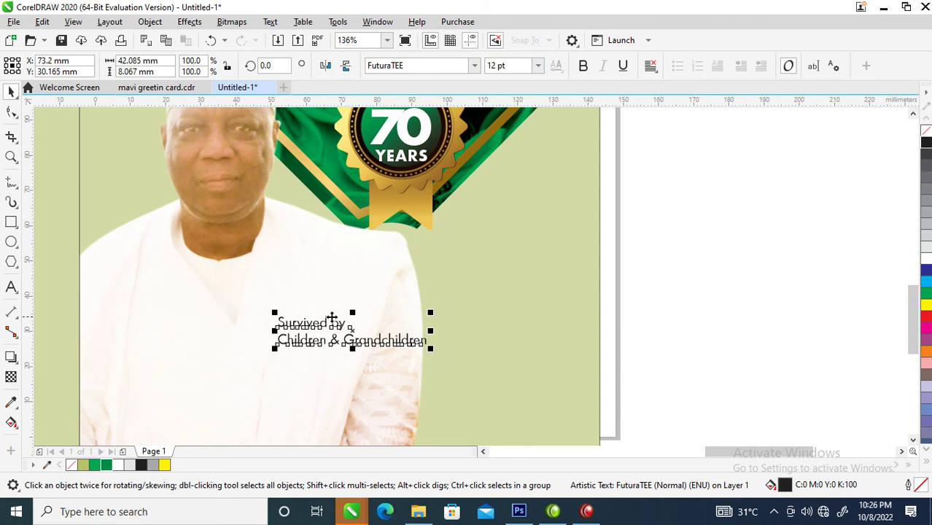
left_click(650, 65)
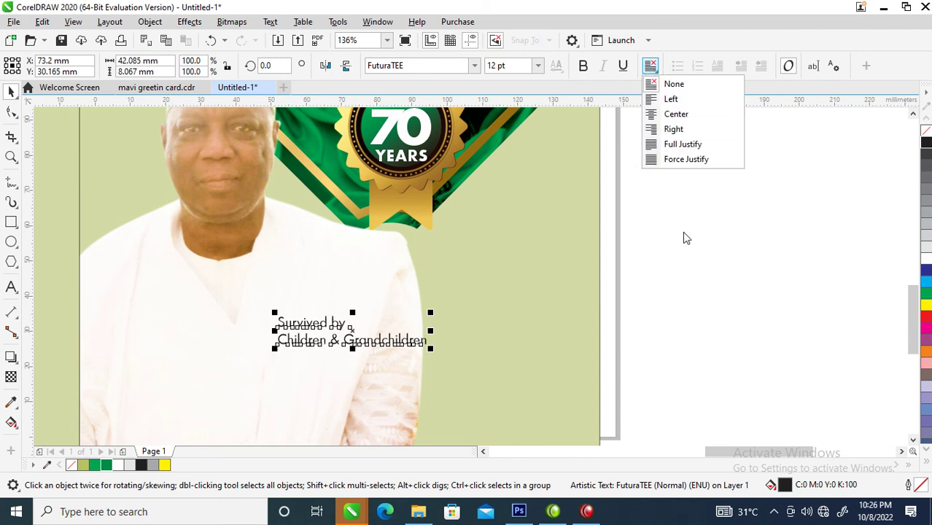
left_click(687, 131)
left_click_drag(410, 322, 541, 363)
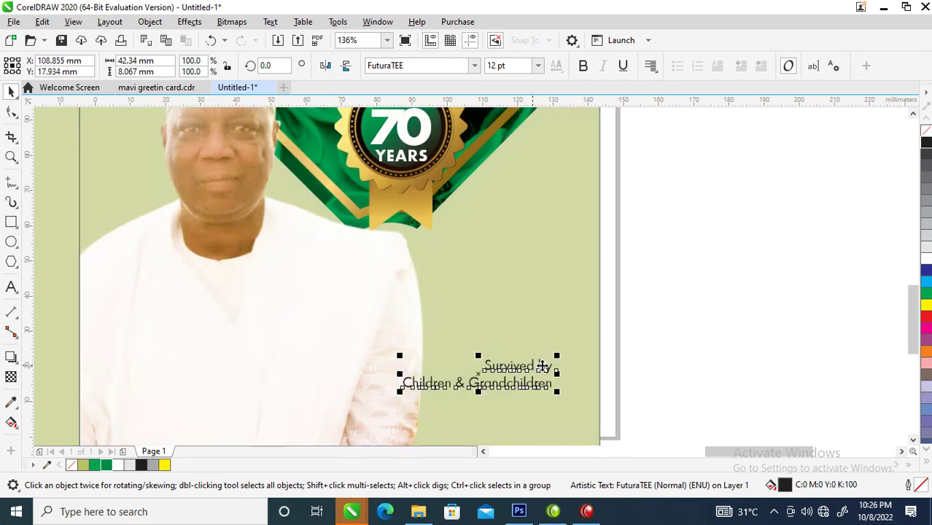
Put "Grandchildren" on its own third line and make "Children & Grandchildren" bold
double_click(456, 382)
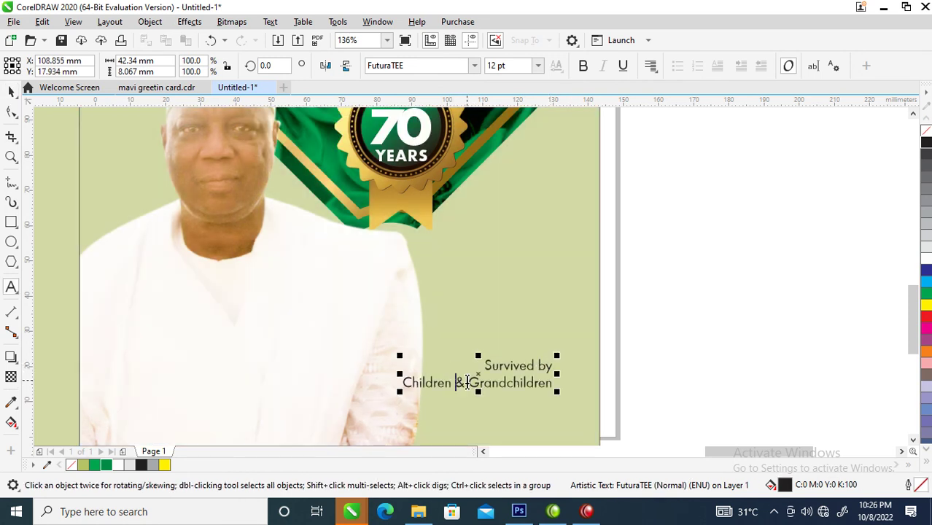
left_click(468, 382)
key("Return")
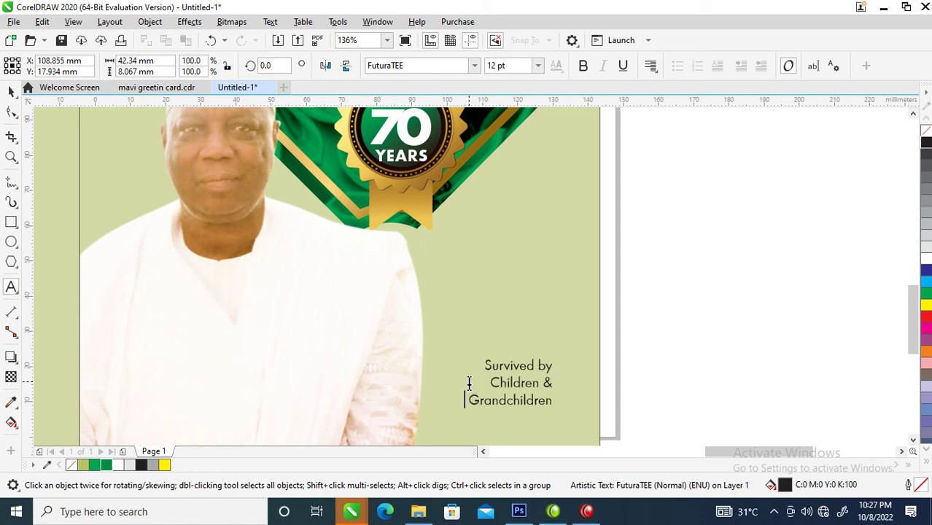
key("ctrl+space")
double_click(550, 366)
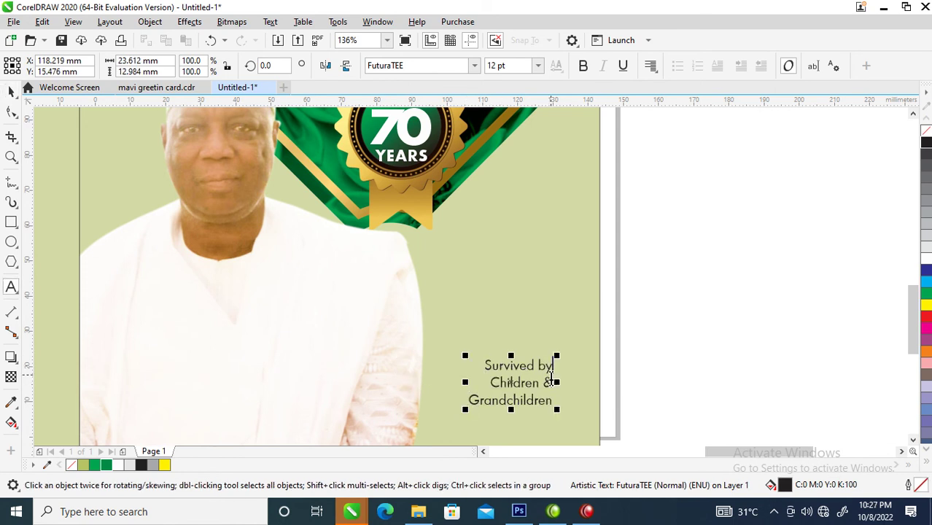
left_click_drag(491, 379, 561, 405)
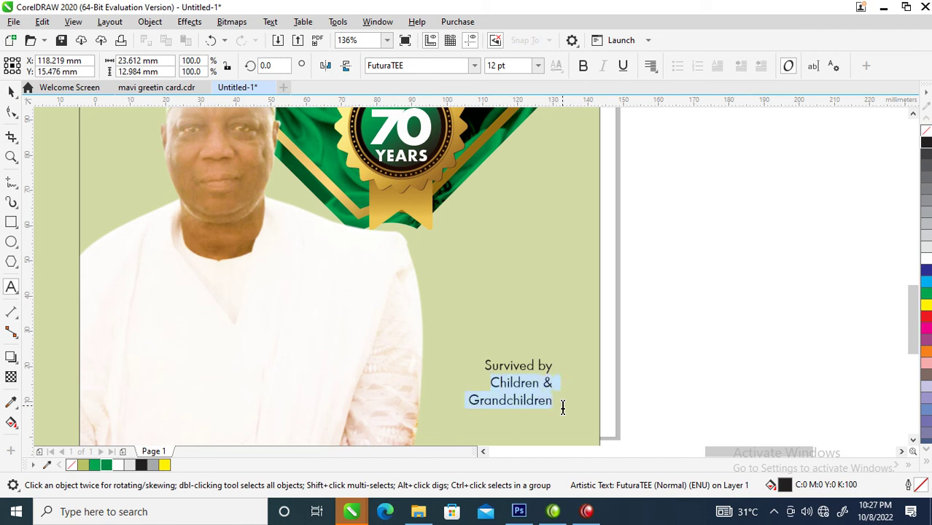
left_click(583, 65)
key("ctrl+space")
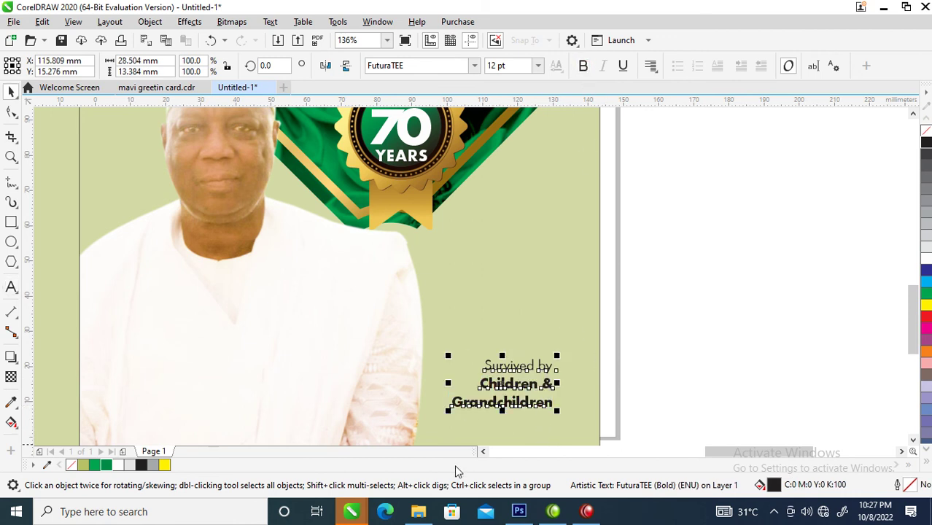
Change the whole "Survived by" text block to uppercase and tighten its line spacing
double_click(522, 384)
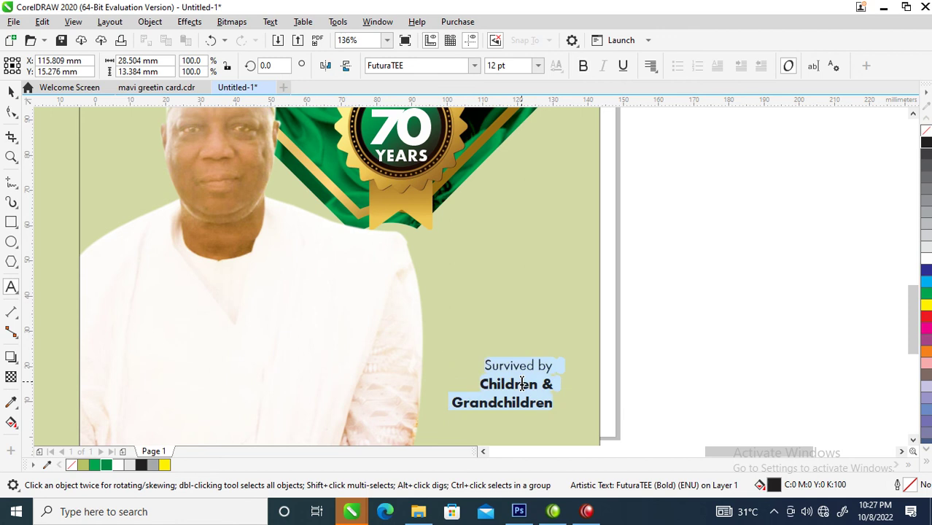
key("shift+F3")
left_click(437, 240)
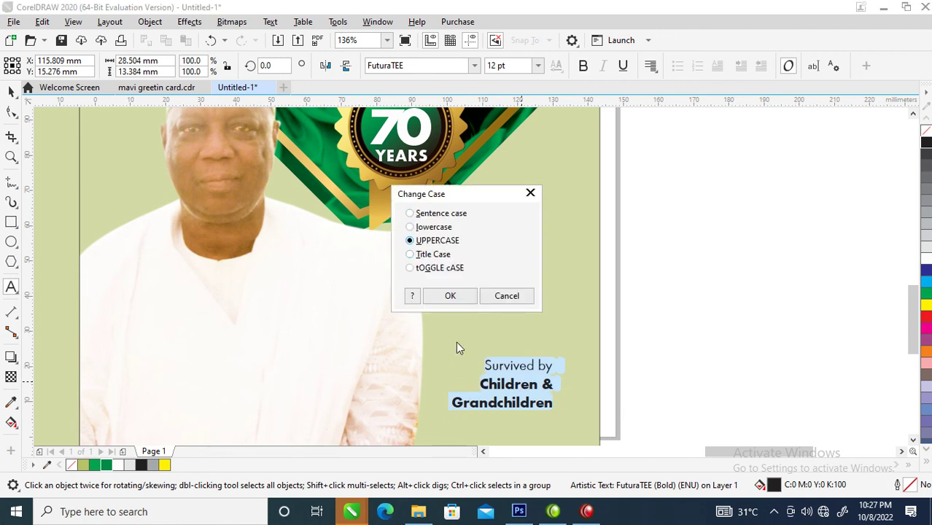
left_click(450, 295)
key("ctrl+space")
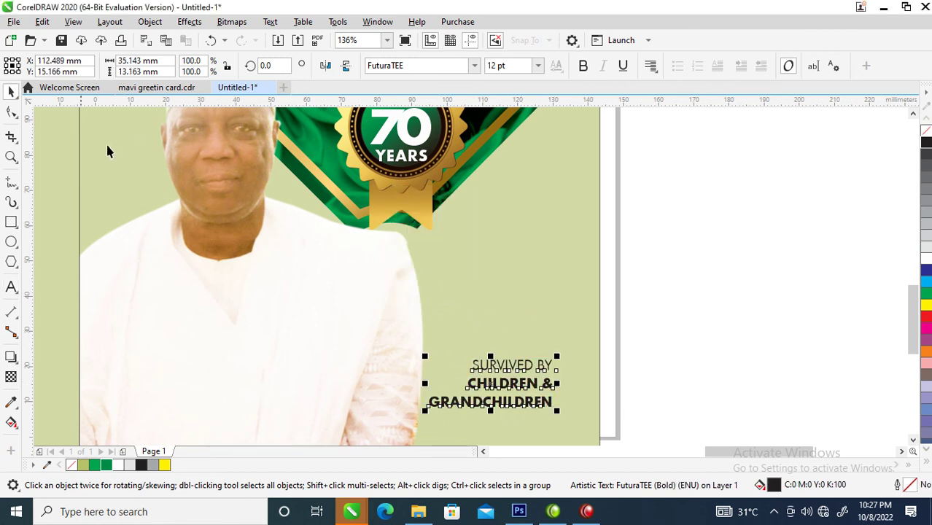
left_click(10, 113)
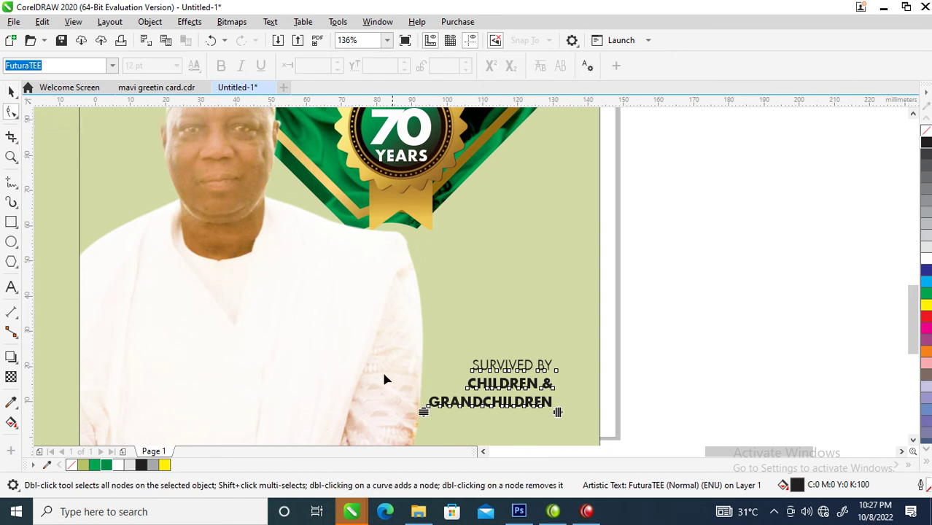
left_click_drag(423, 411, 424, 396)
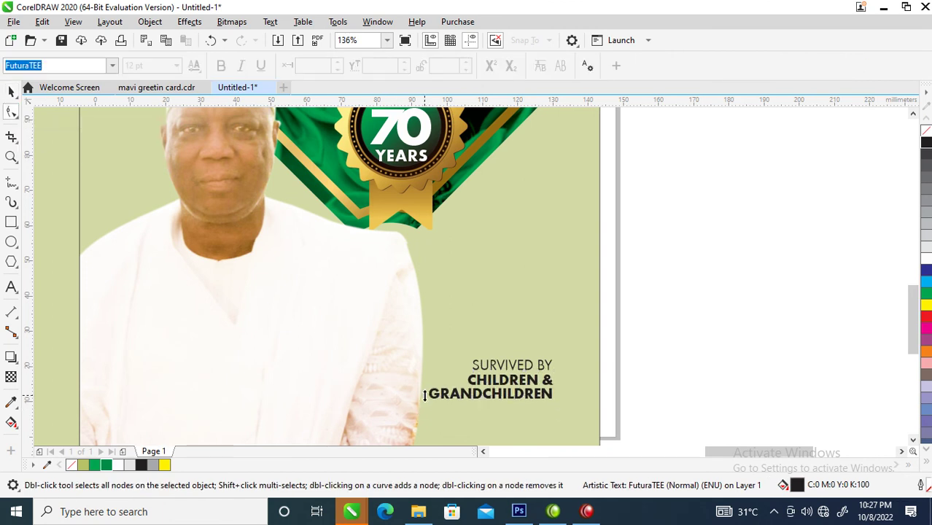
key("space")
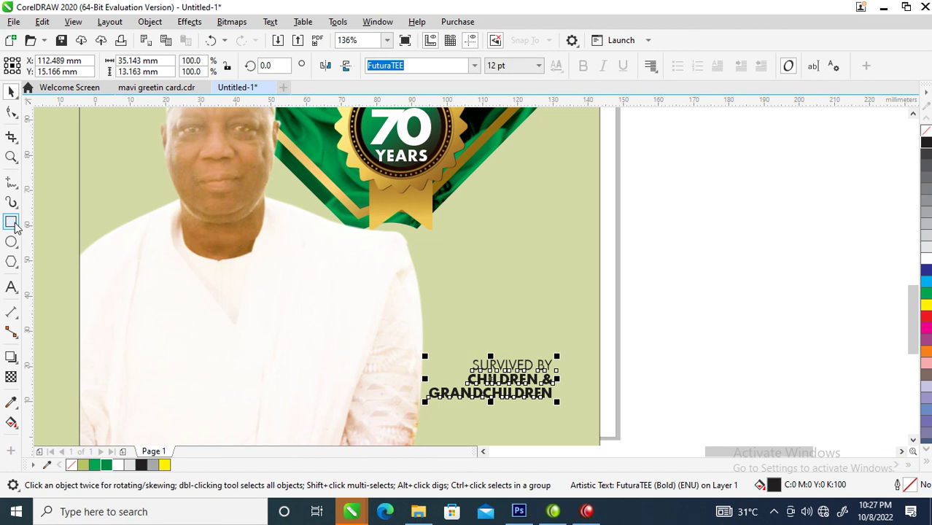
Draw a rectangle about 6.8 × 1.9 mm above the end of "SURVIVED BY" and give it a green fill and outline
left_click(11, 223)
left_click_drag(530, 344, 555, 352)
key("space")
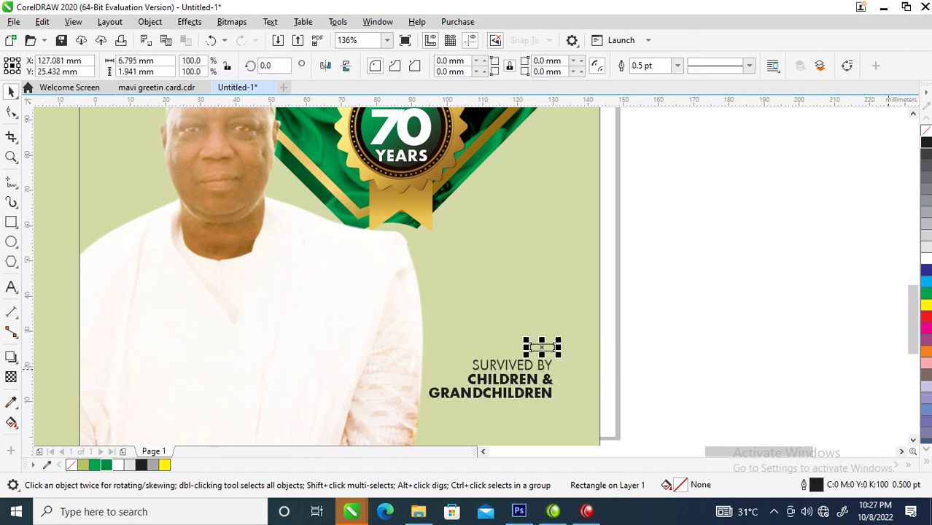
left_click(924, 294)
right_click(924, 294)
Copy the green bar straight down below "GRANDCHILDREN" and group both bars with the text
left_click_drag(543, 352, 549, 417)
left_click_drag(748, 287, 422, 430)
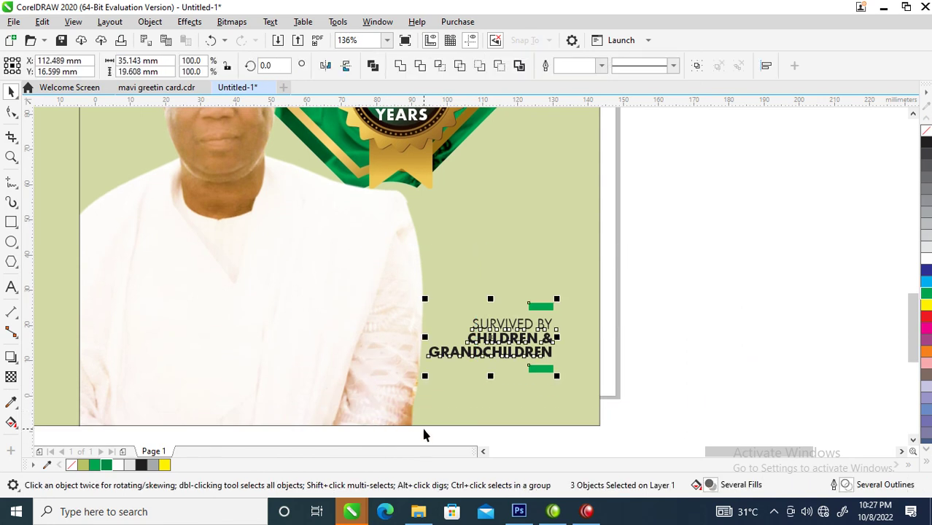
key("ctrl+g")
Place a copy of the front cover's PowerClip rectangle to the right of the page and extract its contents
scroll(451, 426, "down", 5)
key("z")
left_click_drag(209, 230, 563, 439)
key("space")
left_click_drag(506, 329, 682, 258)
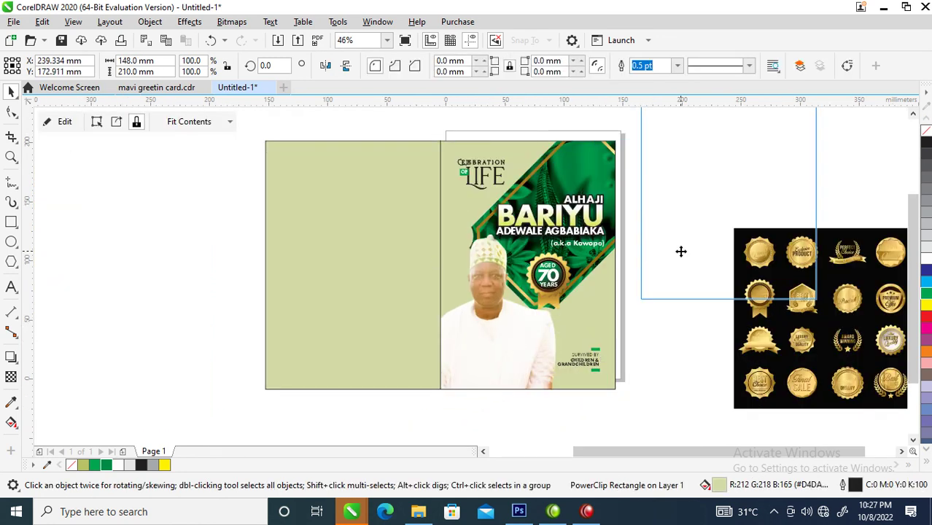
right_click(684, 202)
left_click(743, 80)
key("Escape")
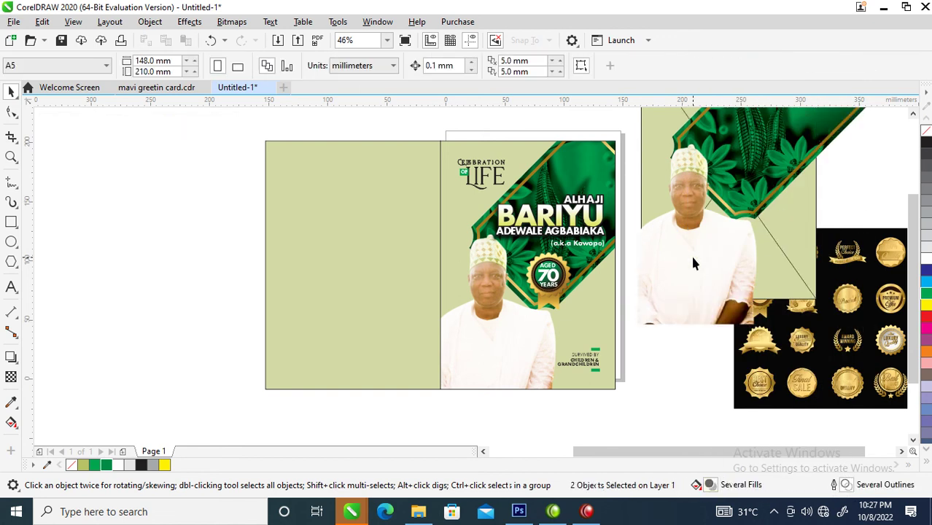
Place the extracted portrait on the back cover and convert it to an 8-bit grayscale bitmap at 200 dpi with transparent background
left_click_drag(699, 272, 361, 299)
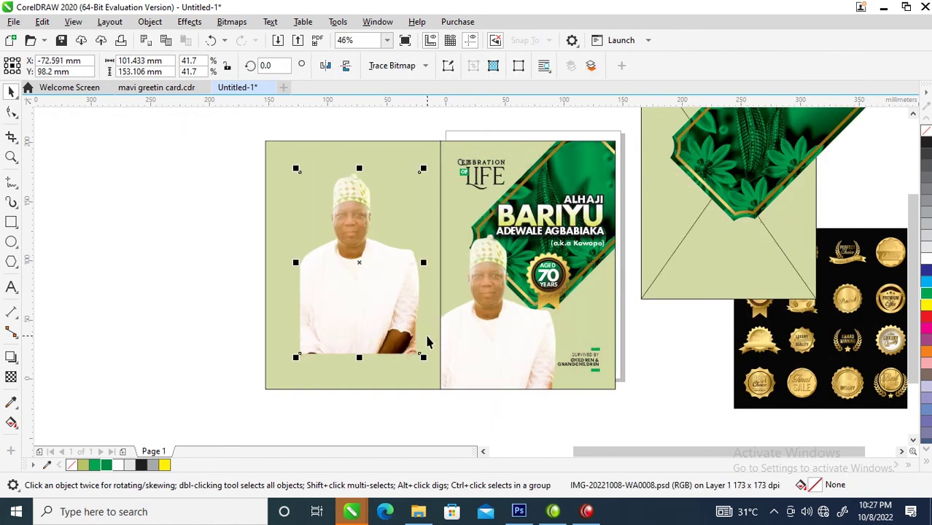
key("alt+b")
key("Return")
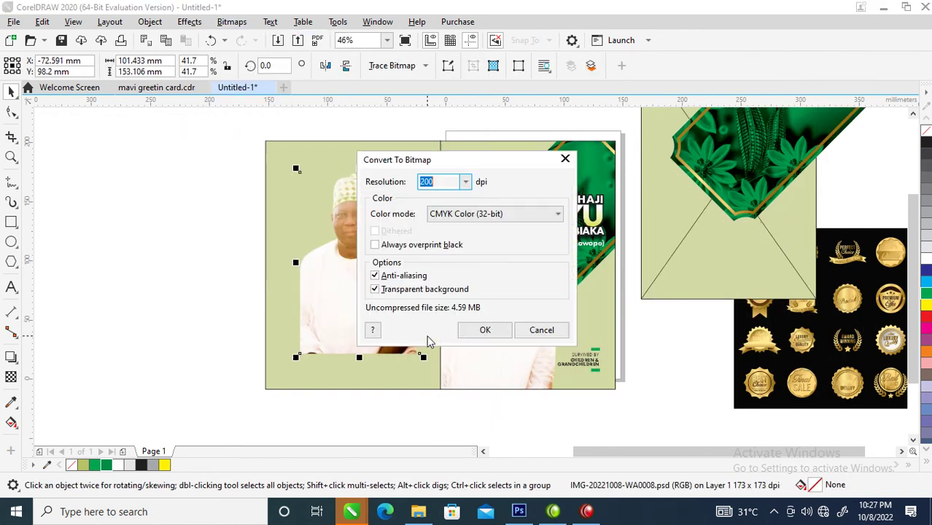
left_click(554, 215)
left_click(453, 250)
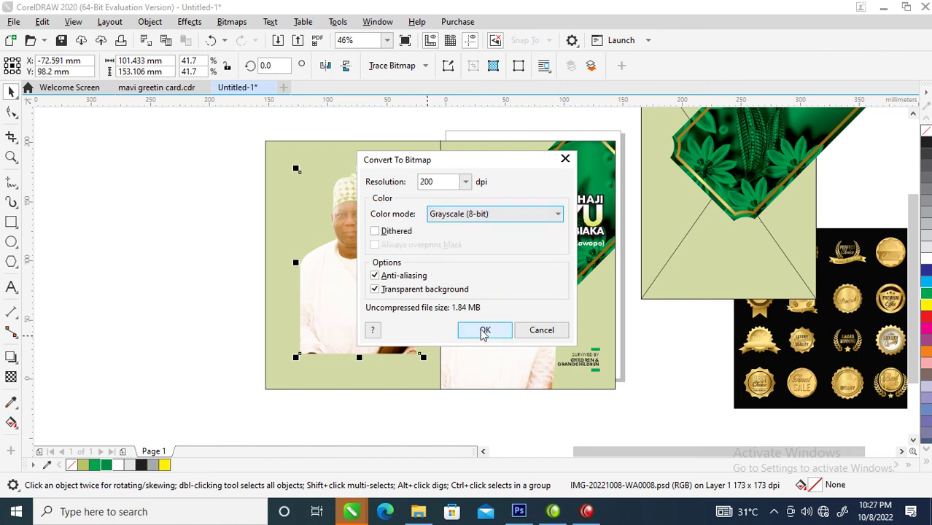
left_click(484, 329)
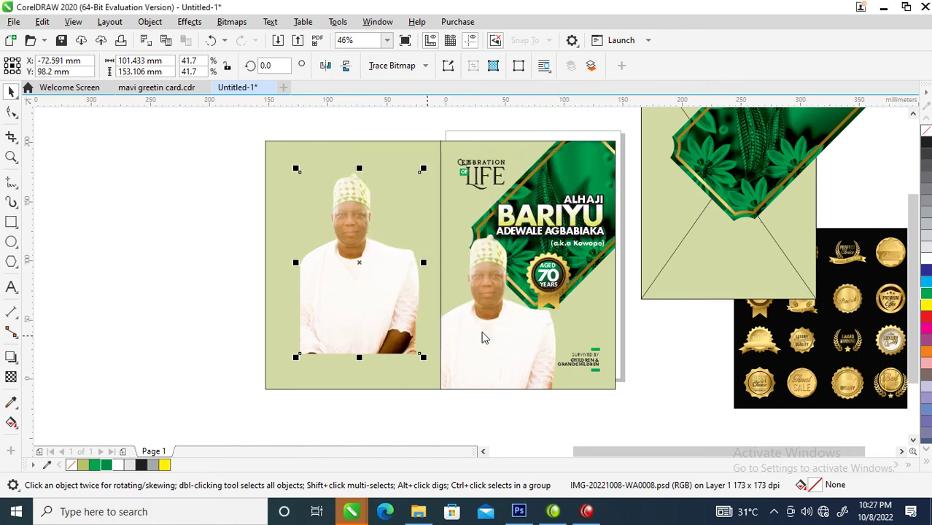
Apply a uniform transparency of 50 to the grayscale portrait with the Subtract merge mode
left_click(10, 377)
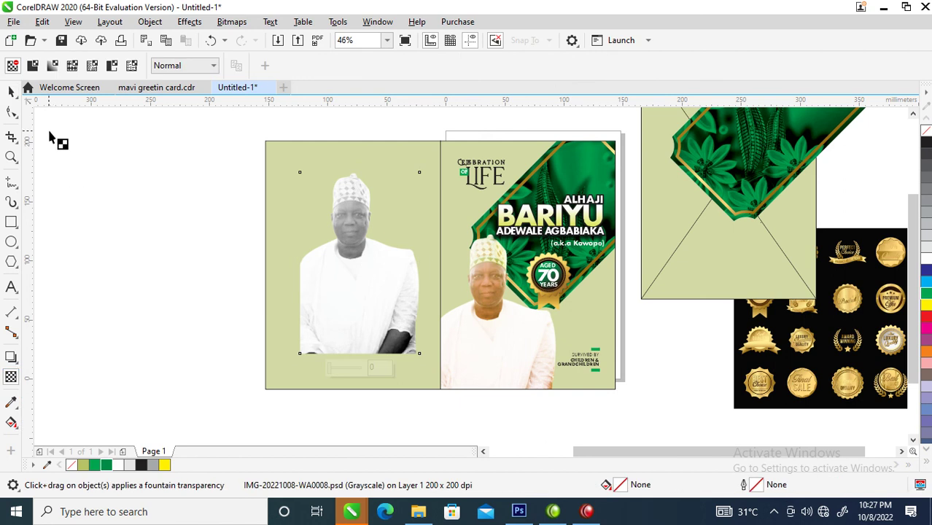
left_click(32, 67)
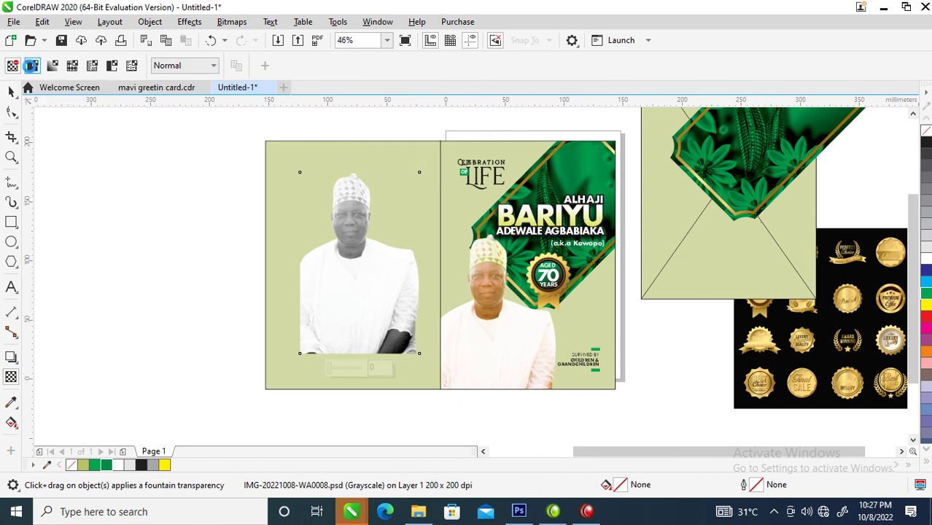
left_click(215, 66)
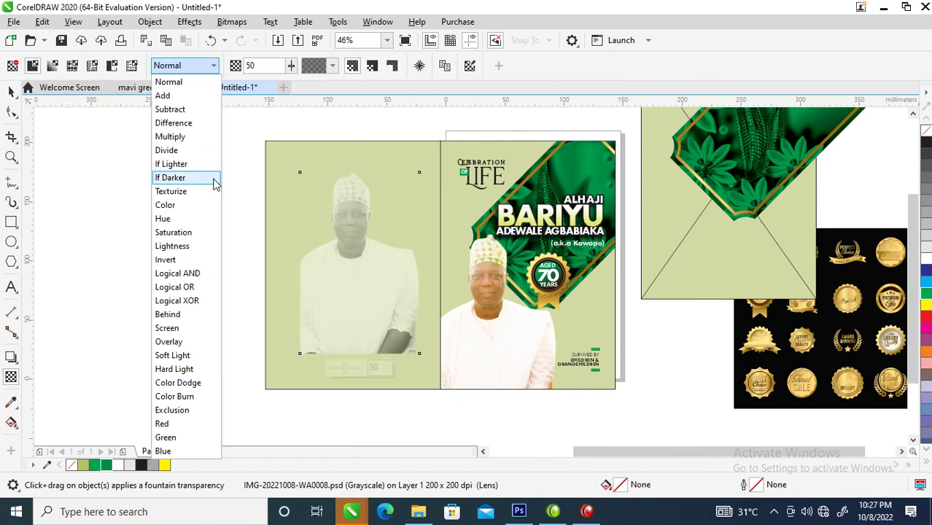
left_click(170, 109)
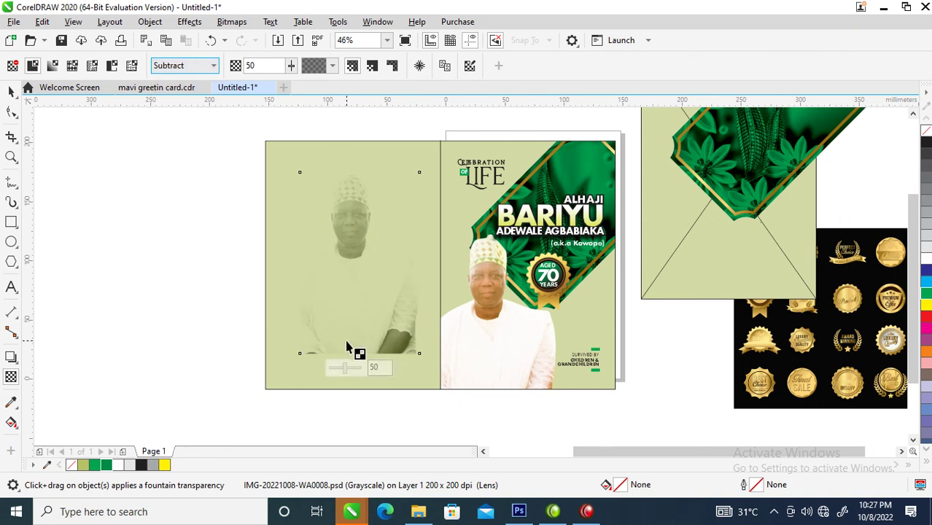
left_click(11, 90)
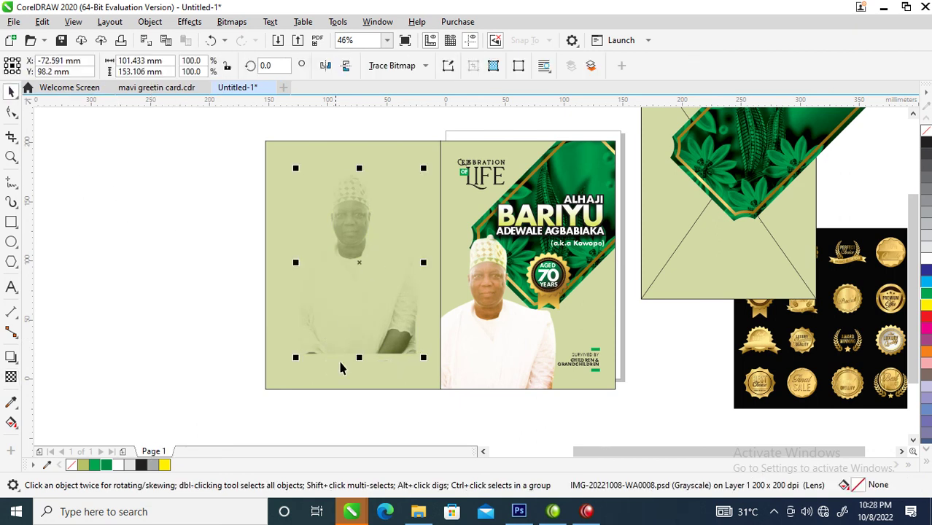
Enlarge the faded portrait to about 174 × 263 mm and PowerClip it into the back cover with the face in the upper half
left_click_drag(422, 360, 474, 422)
left_click_drag(387, 211, 401, 148)
left_click(468, 192)
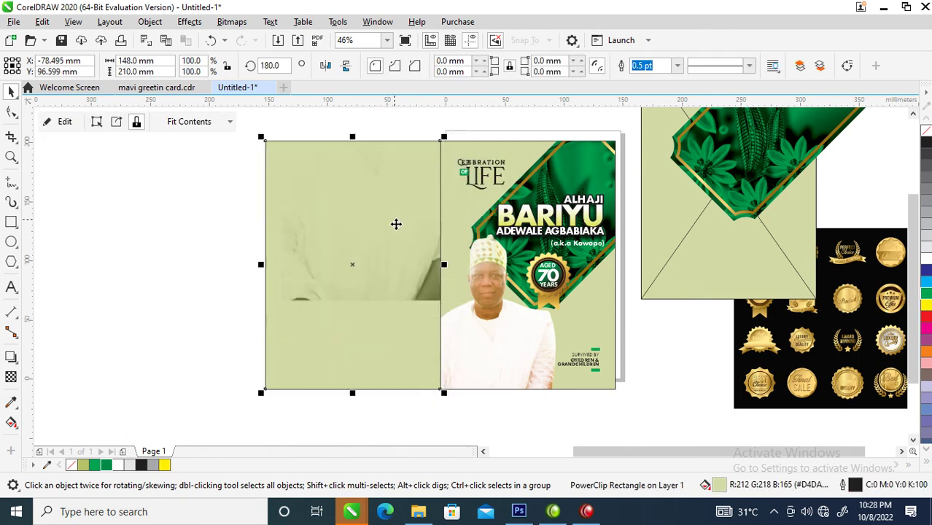
left_click_drag(376, 237, 387, 260)
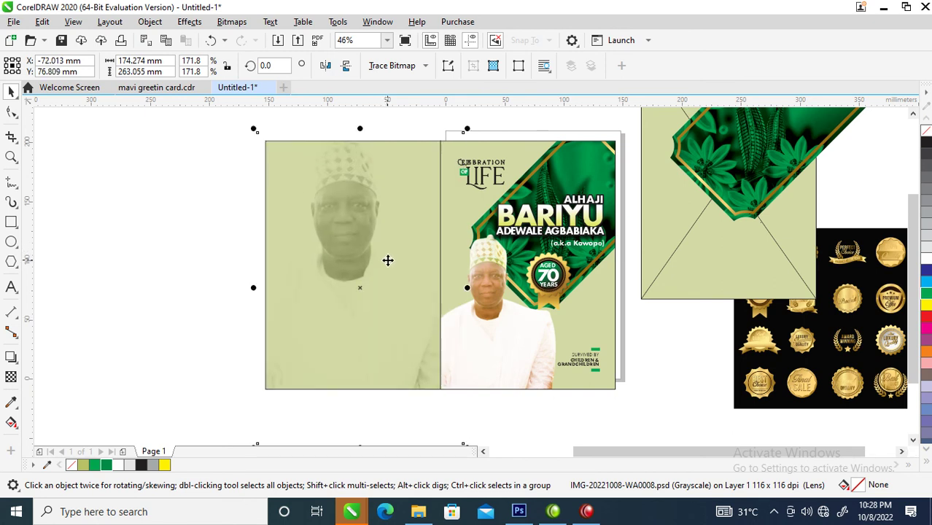
Copy the "Survived by" group onto the back cover below the faded face and delete the copy's two green bars
left_click_drag(587, 357, 356, 283)
right_click(356, 283)
left_click(338, 294)
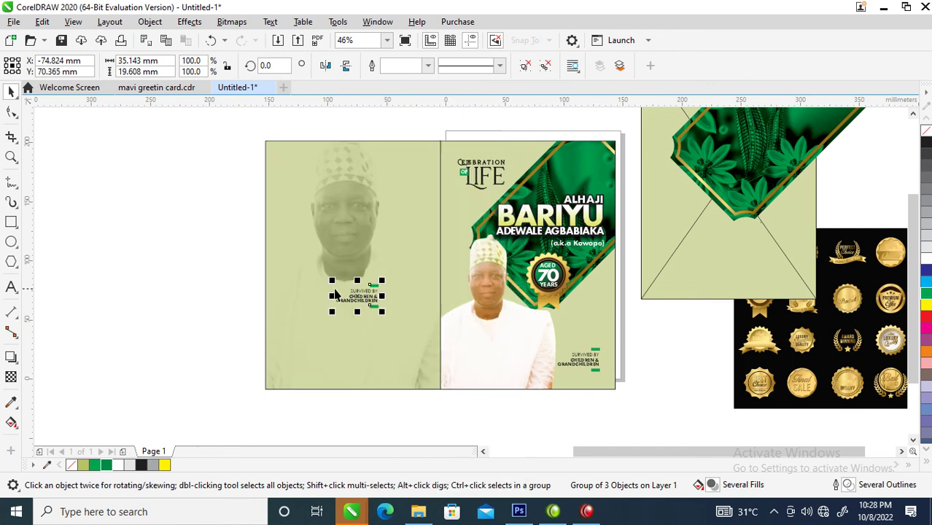
left_click(374, 284, "ctrl")
key("Escape")
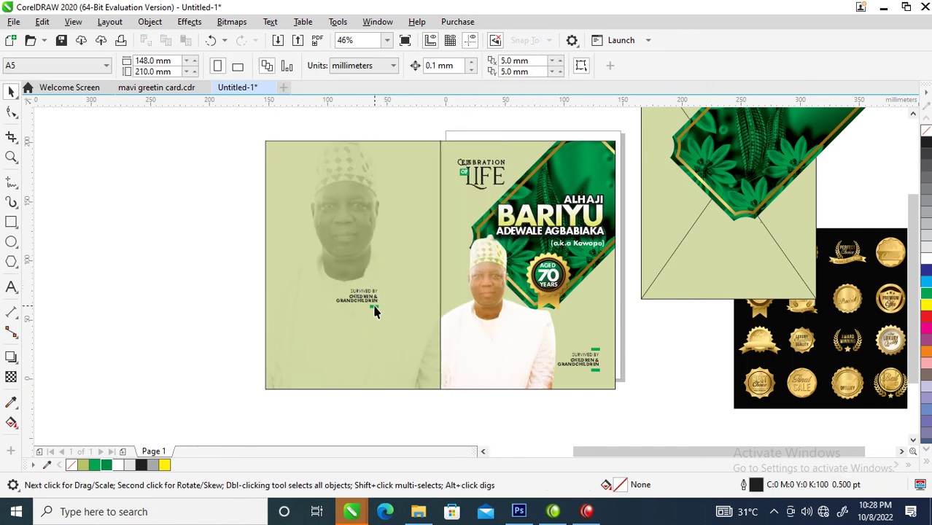
left_click(374, 307, "ctrl")
key("Escape")
Replace the copied survivors text with "THANKS FOR" and "COMIN" on two lines
double_click(372, 300)
left_click(371, 299, "ctrl")
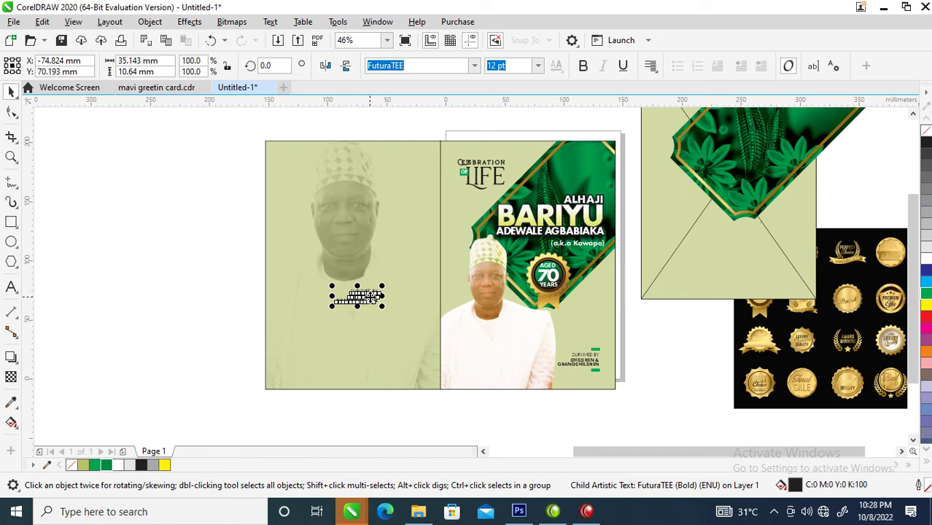
double_click(372, 298)
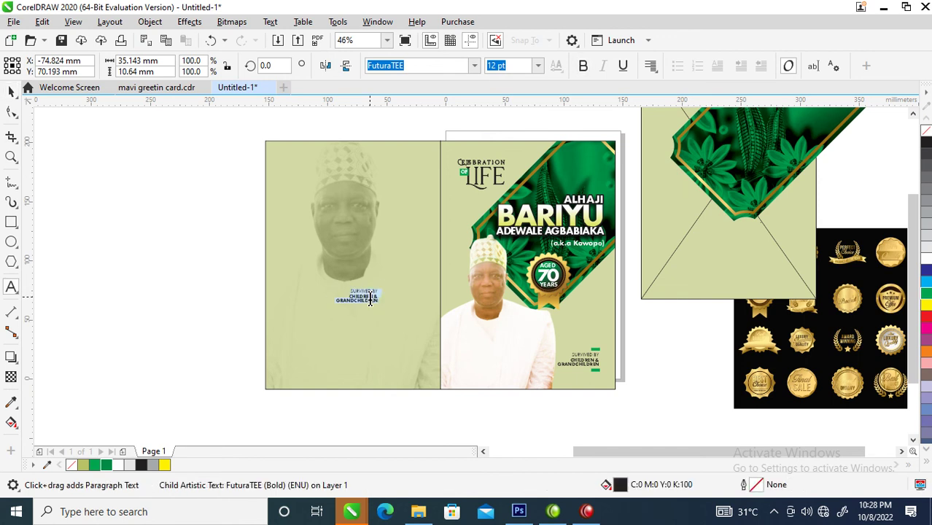
key("Delete")
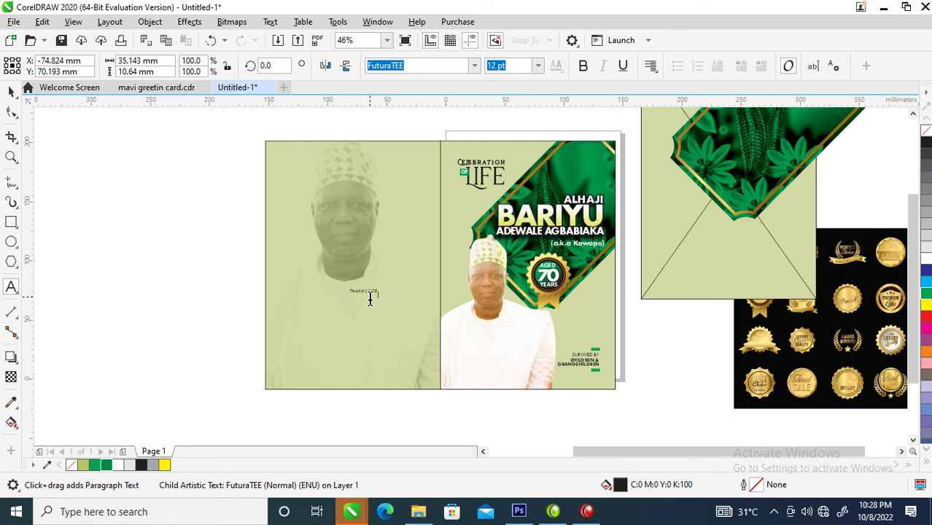
key("ctrl+space")
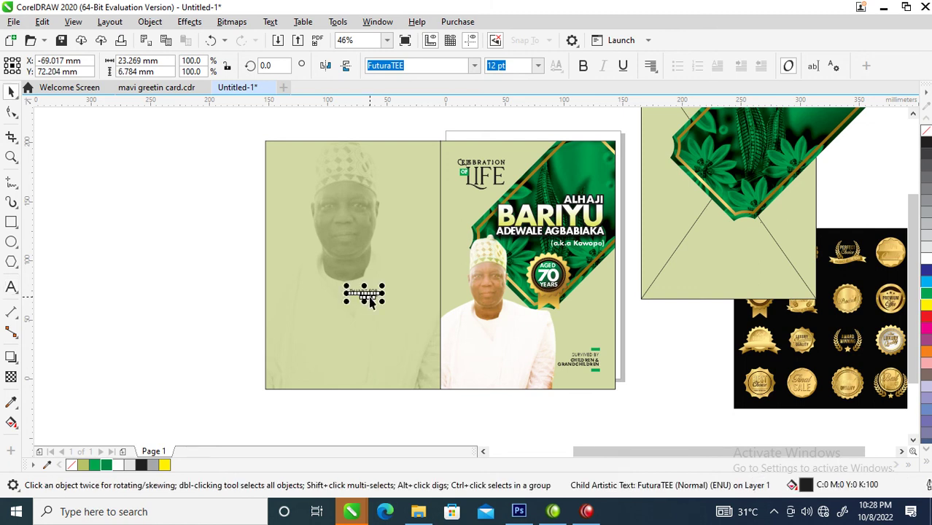
Ungroup the back cover text and enlarge it to about 77 × 22.5 mm
left_click(385, 317)
left_click(371, 292)
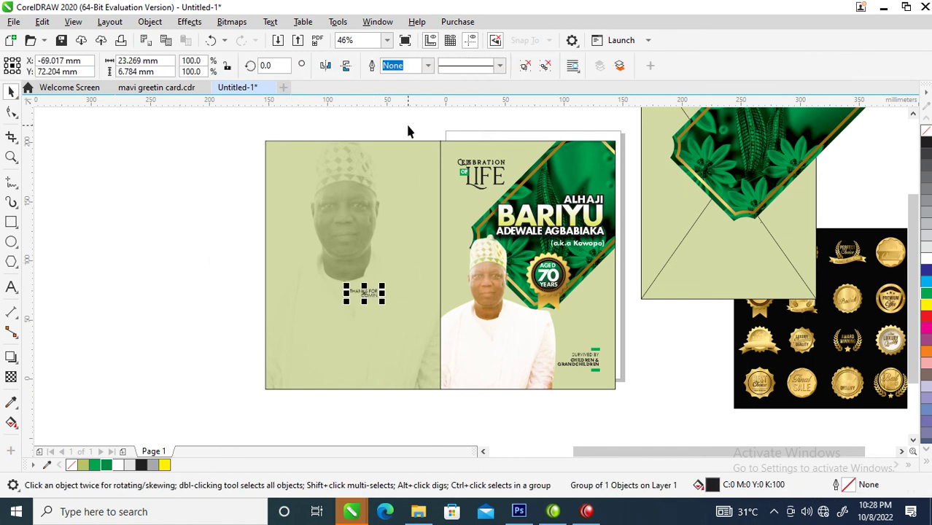
left_click(546, 66)
left_click(197, 274)
left_click(369, 295)
left_click_drag(338, 306, 281, 321)
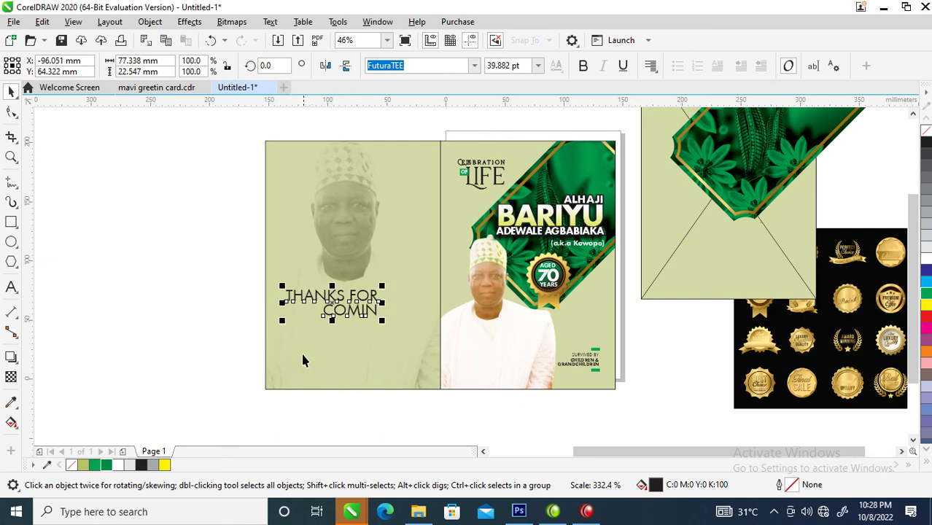
Complete the second line of the back cover text to read "COMING"
key("F8")
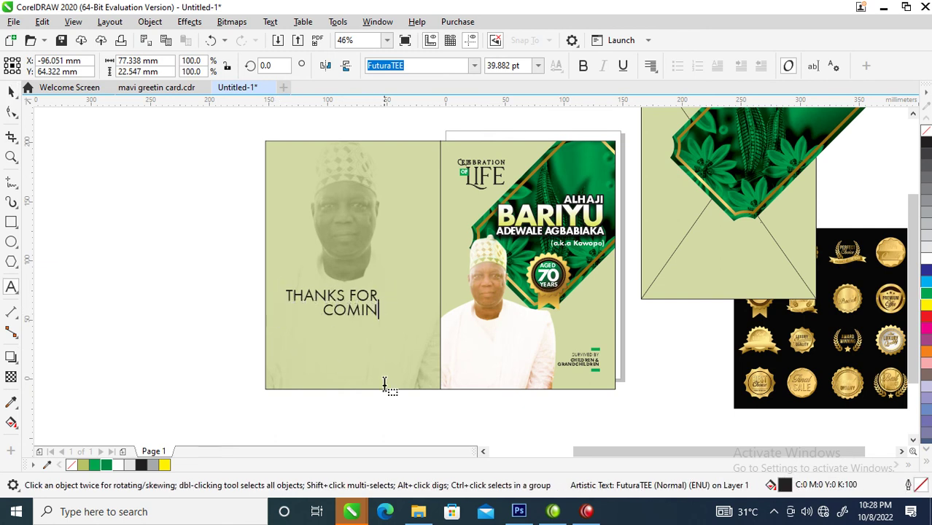
type("G")
key("ctrl+space")
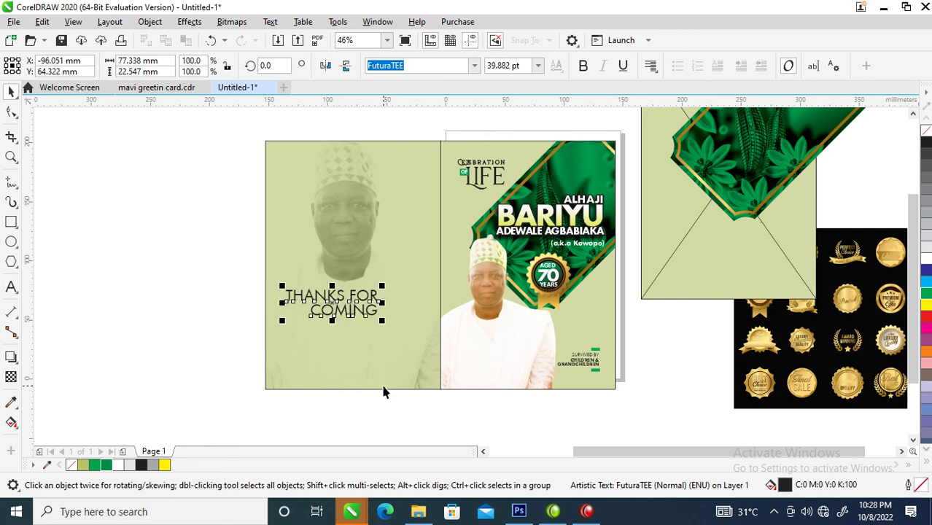
Break the text apart, enlarging "COMING" to about 92 × 17 mm and placing "THANKS FOR" centered above it
left_click(377, 313)
left_click_drag(383, 327, 408, 343)
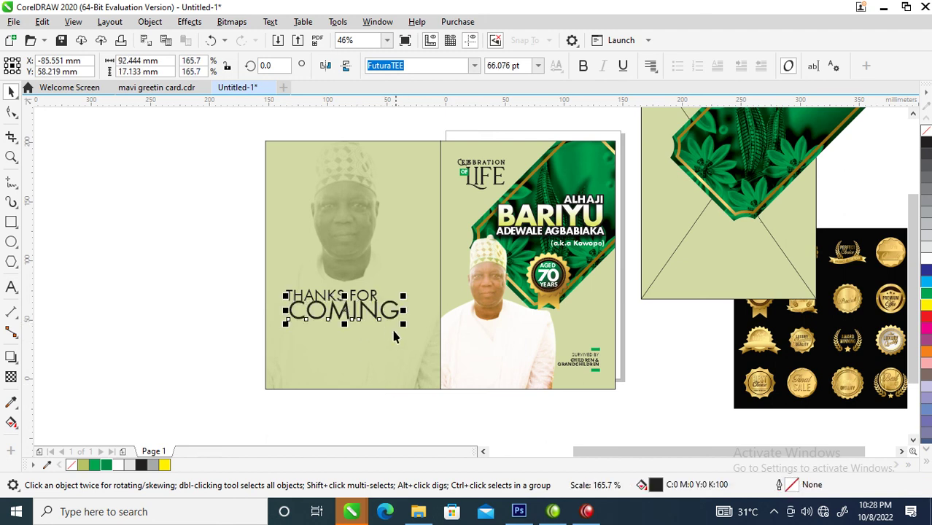
left_click_drag(377, 295, 391, 290)
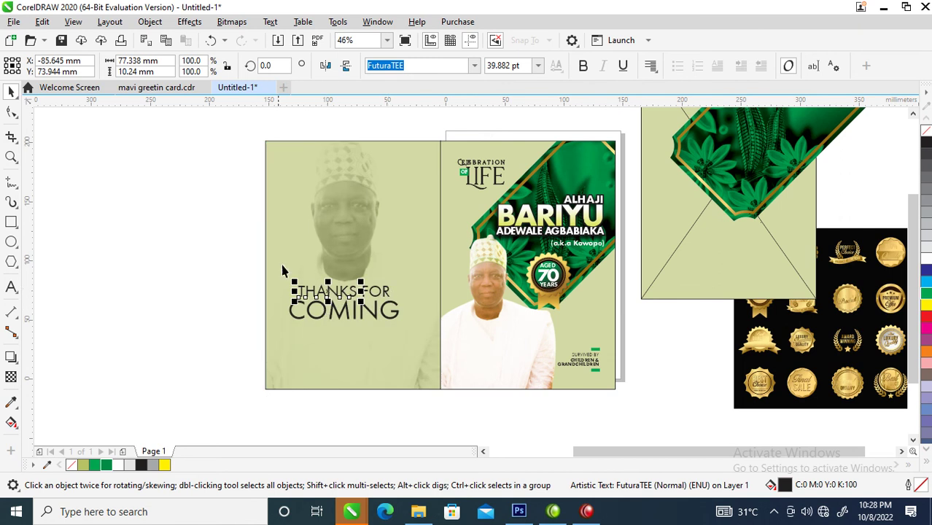
Scale down the separated word "FOR" so it sits smaller beside "THANKS" on the same baseline
key("z")
left_click(374, 315)
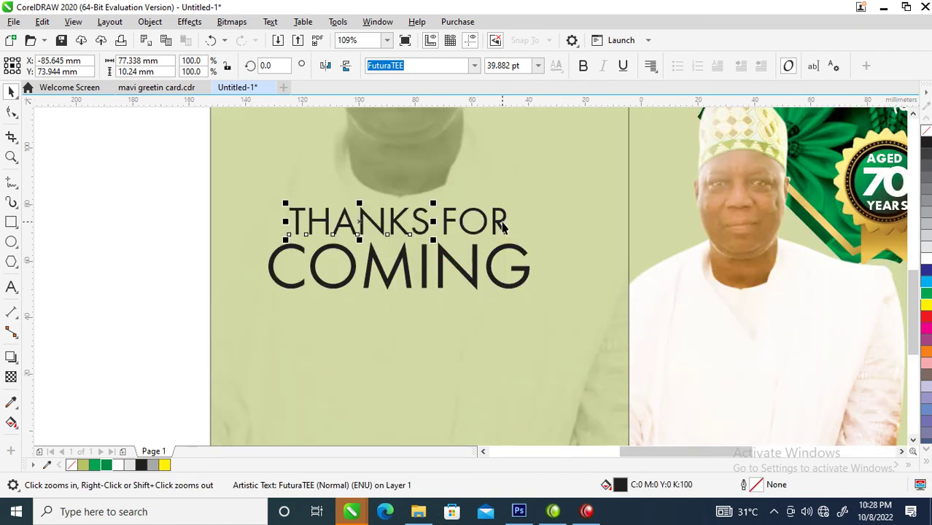
key("space")
left_click(505, 220)
left_click_drag(515, 203, 496, 212)
Move all three words of "THANKS FOR COMING" together to the lower part of the back cover
left_click_drag(129, 188, 596, 321)
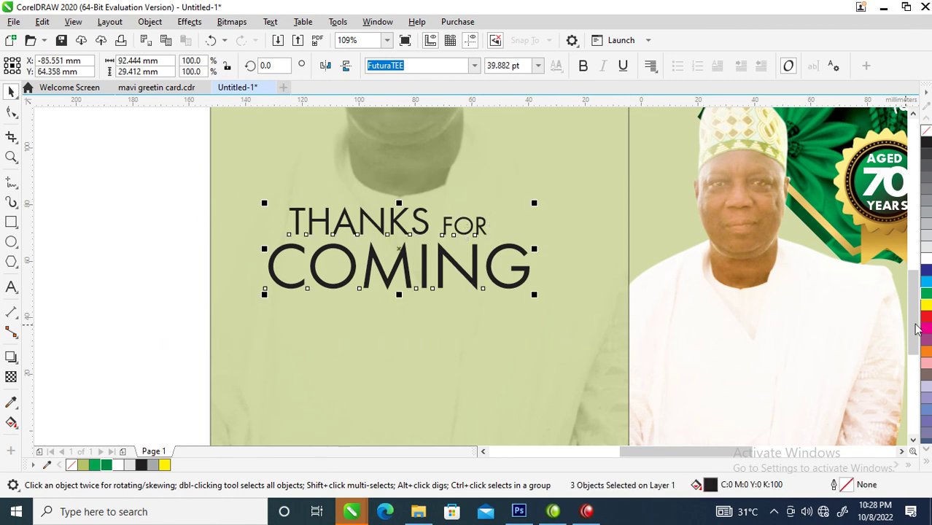
left_click_drag(526, 272, 557, 363)
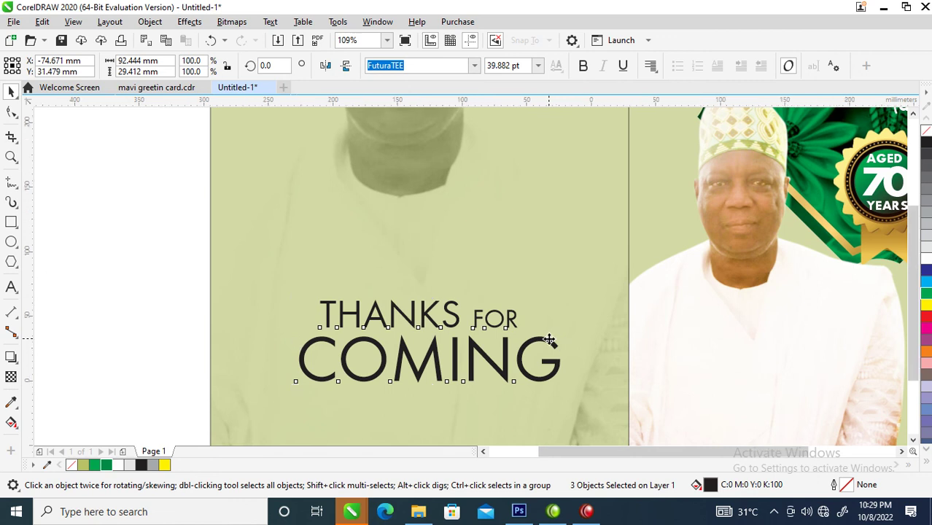
scroll(548, 339, "down", 5)
key("z")
left_click_drag(452, 226, 686, 364)
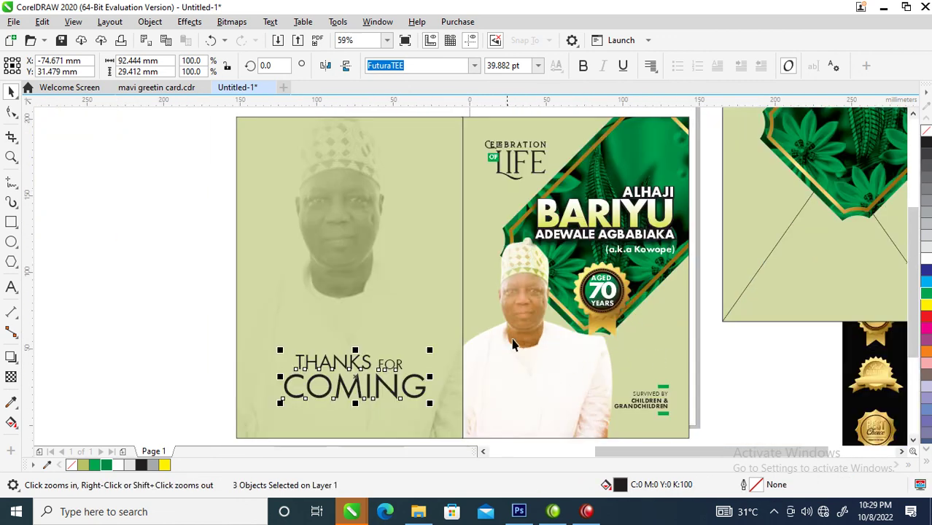
Group the "THANKS FOR COMING" text, shrink it and center it horizontally on the back cover rectangle
left_click_drag(430, 350, 393, 363)
left_click(397, 317, "shift")
key("c")
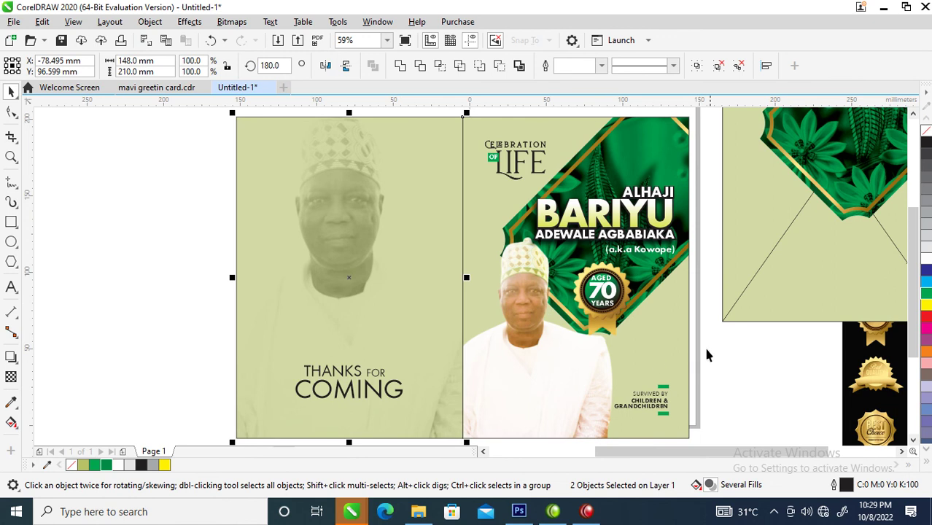
Remove the outlines from the front and back cover PowerClip rectangles
left_click(676, 316)
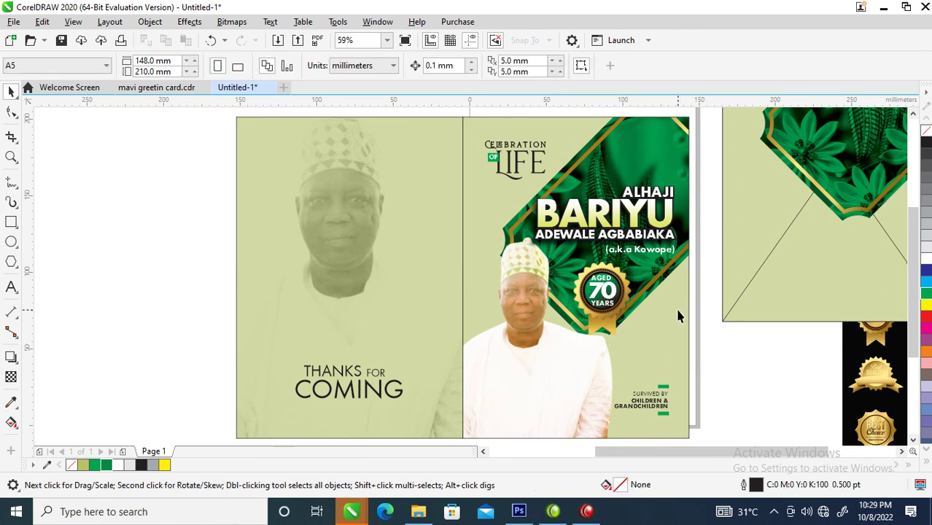
right_click(926, 130)
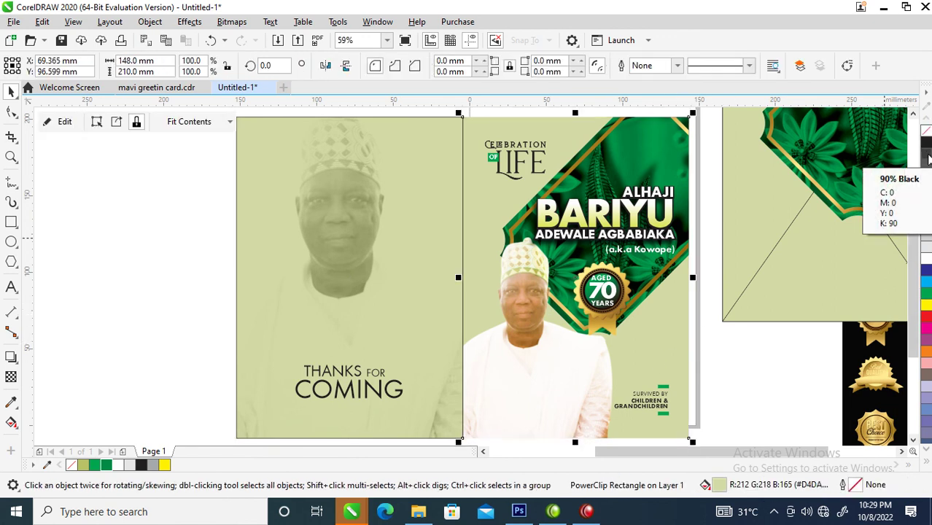
left_click(408, 215)
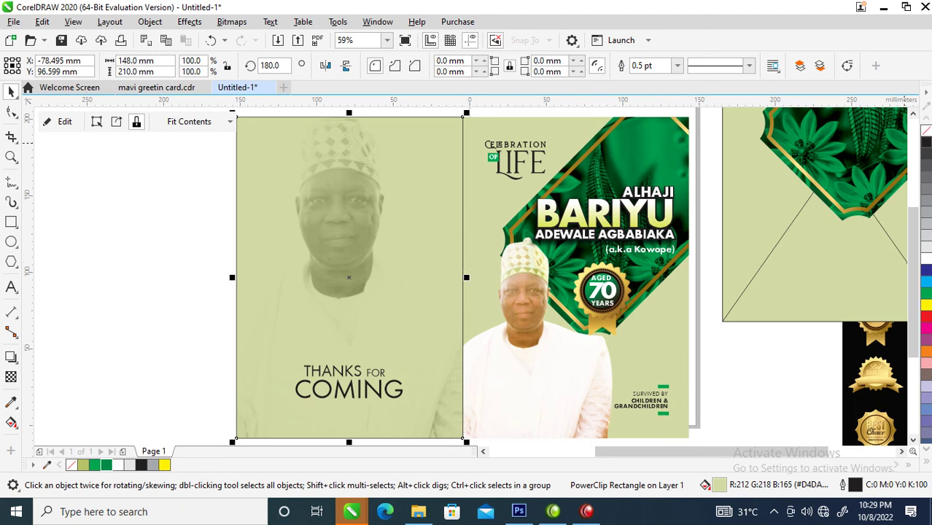
right_click(924, 133)
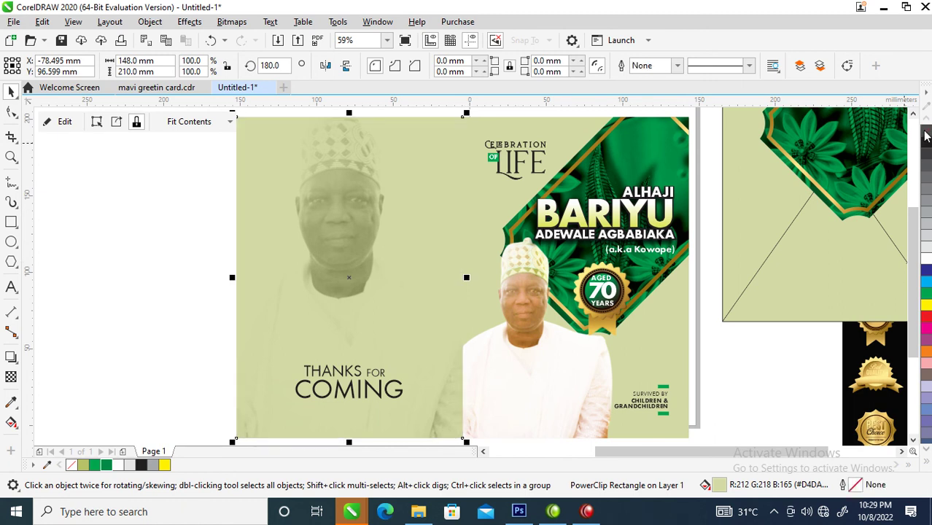